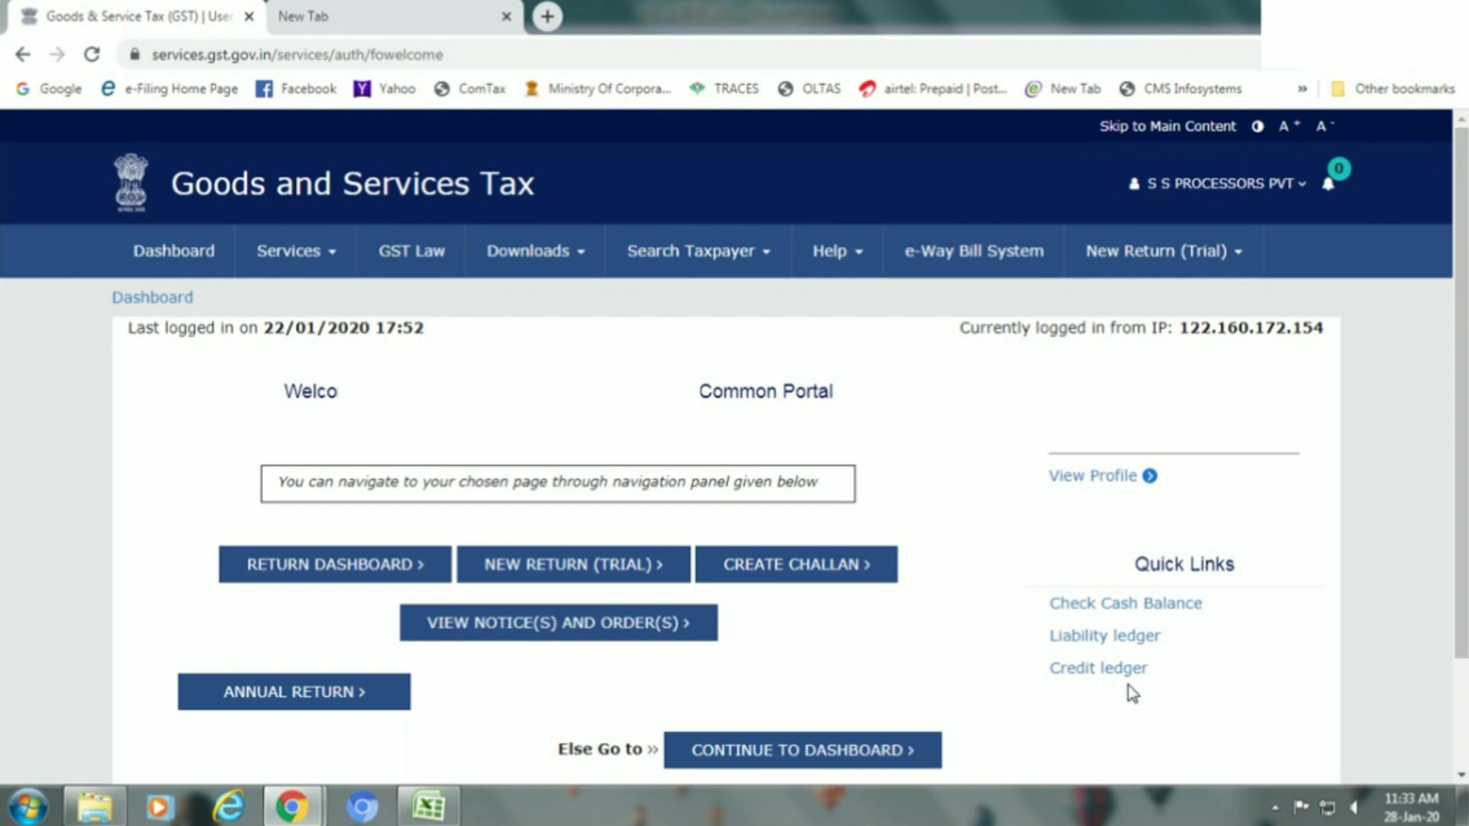
# Go to Services > Returns > New Return (Trial) to reach the FY 2019-20 return profile page.
pyautogui.click(288, 252)
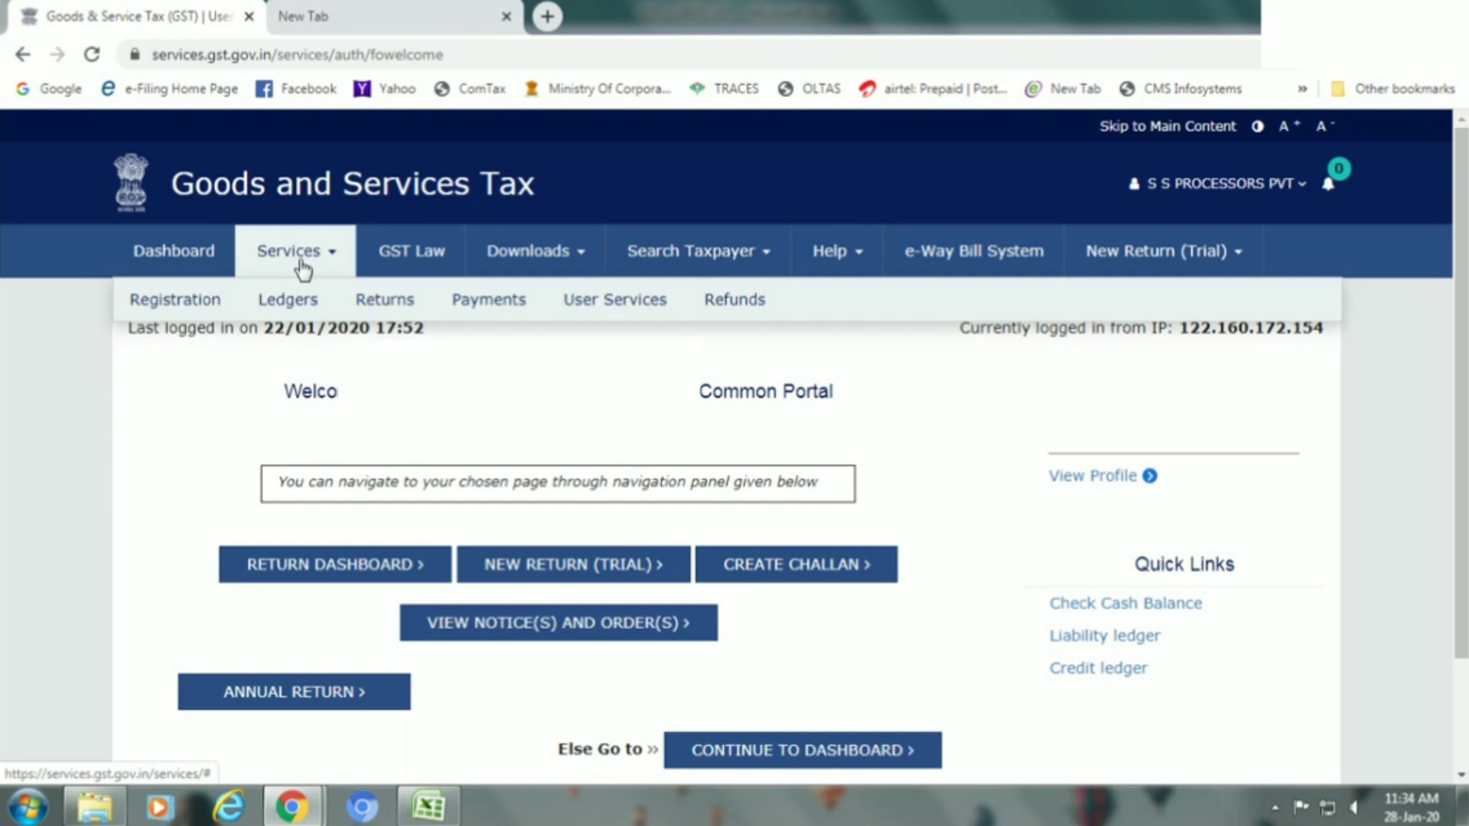
pyautogui.moveTo(381, 304)
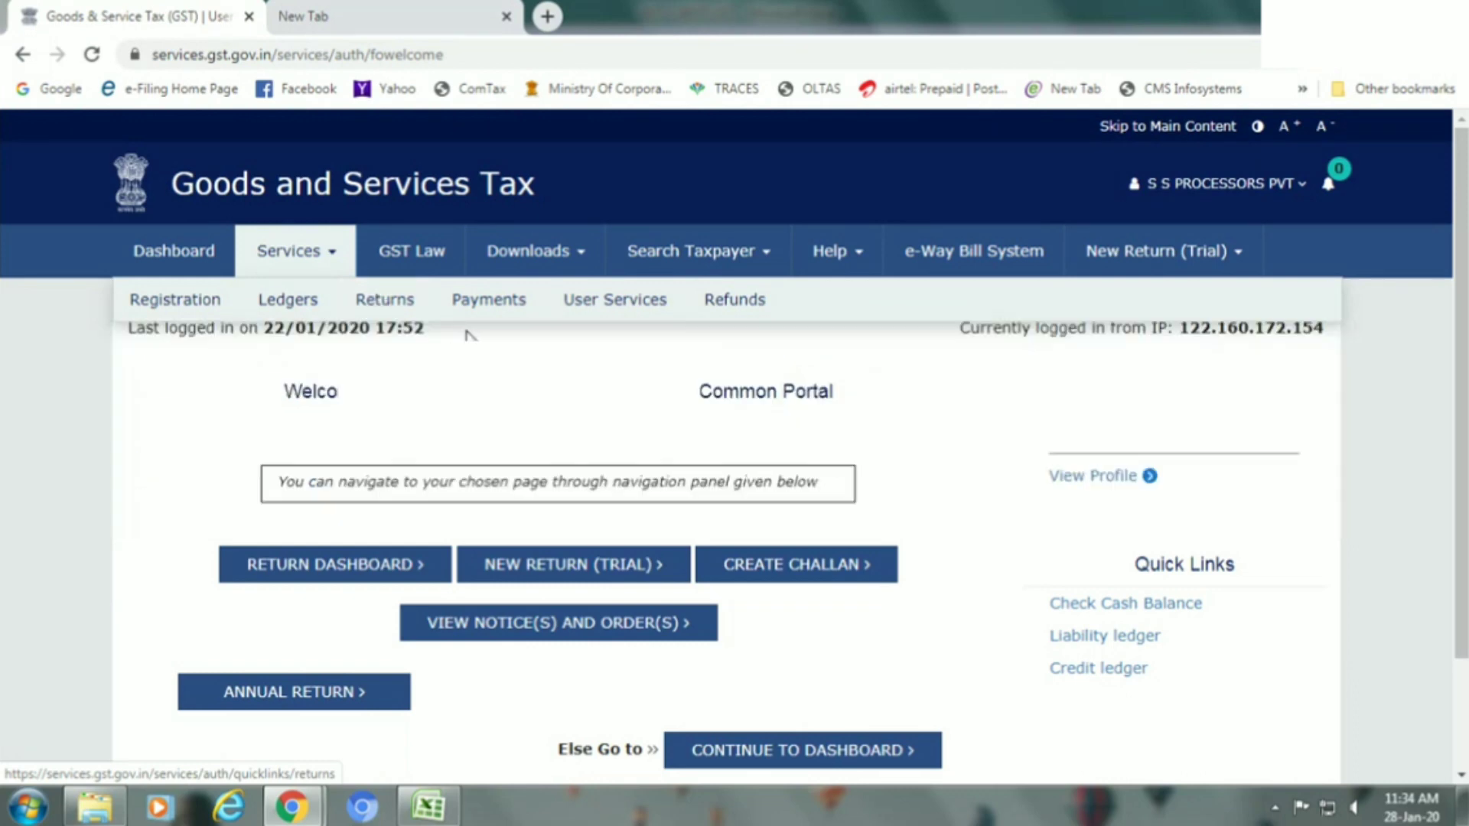
pyautogui.moveTo(420, 318)
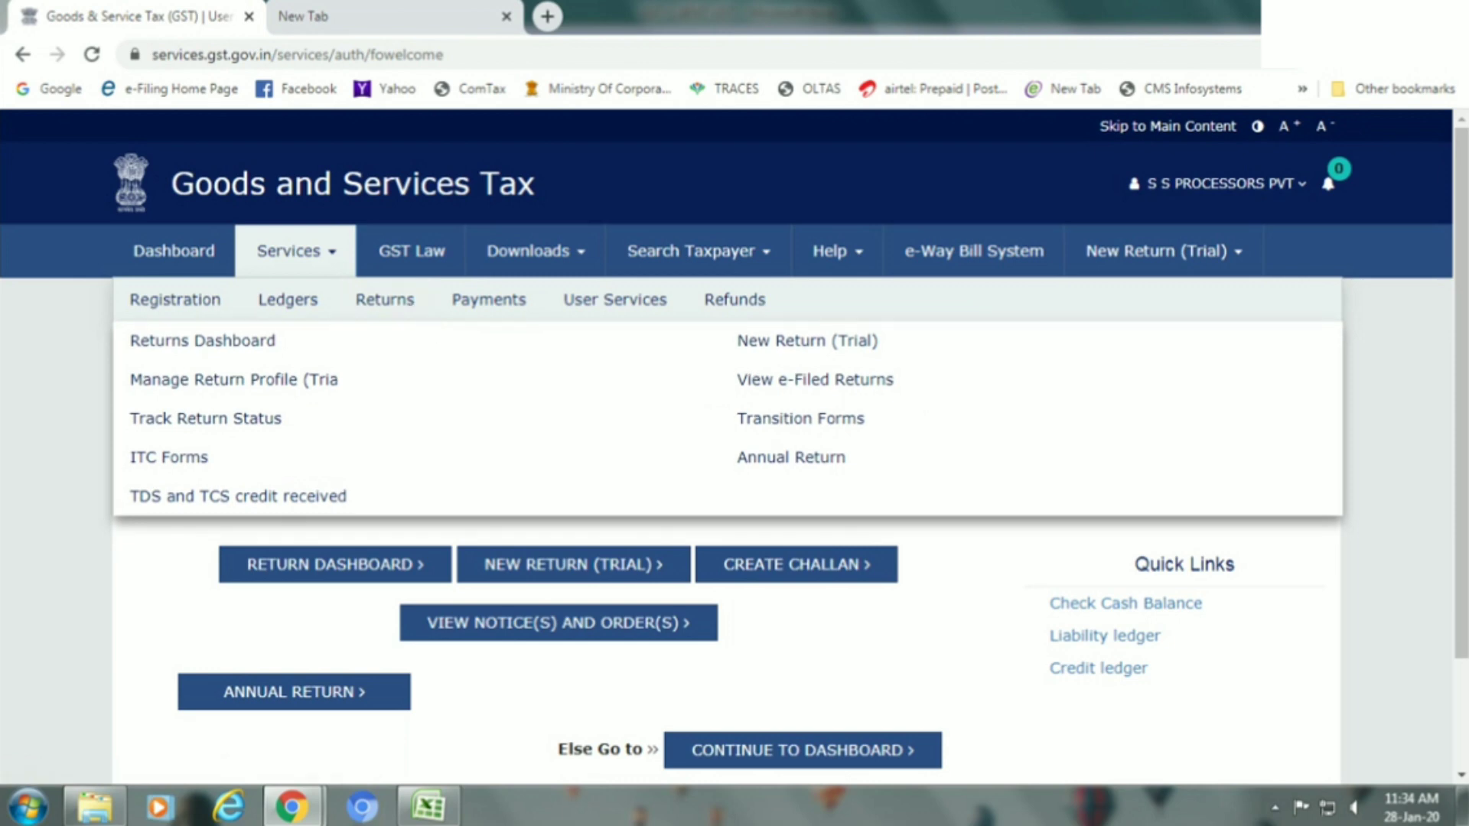
pyautogui.click(773, 345)
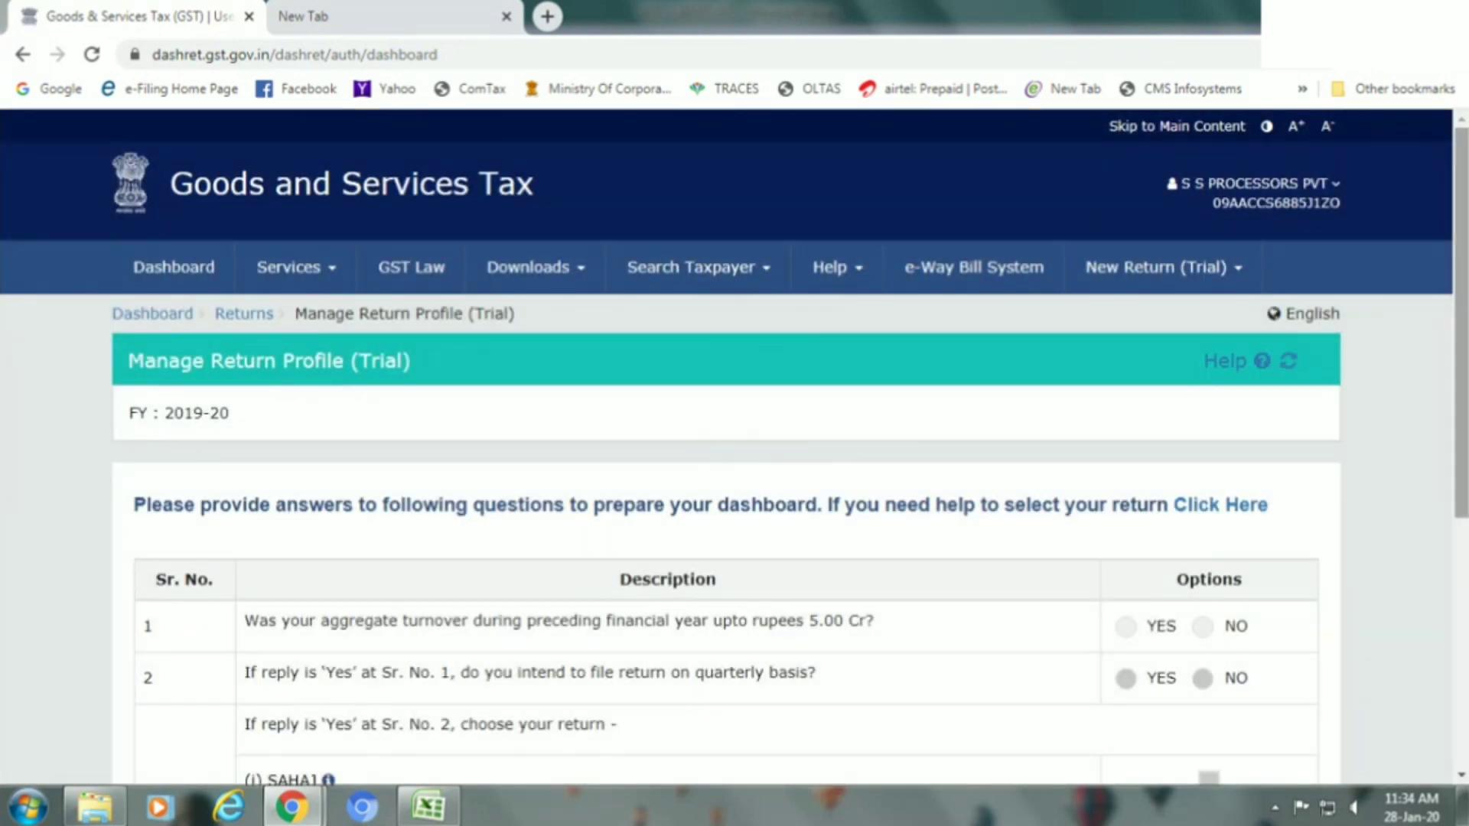
# Answer NO to the aggregate turnover up to Rs 5.00 Cr question.
pyautogui.scroll(-4, 734, 451)
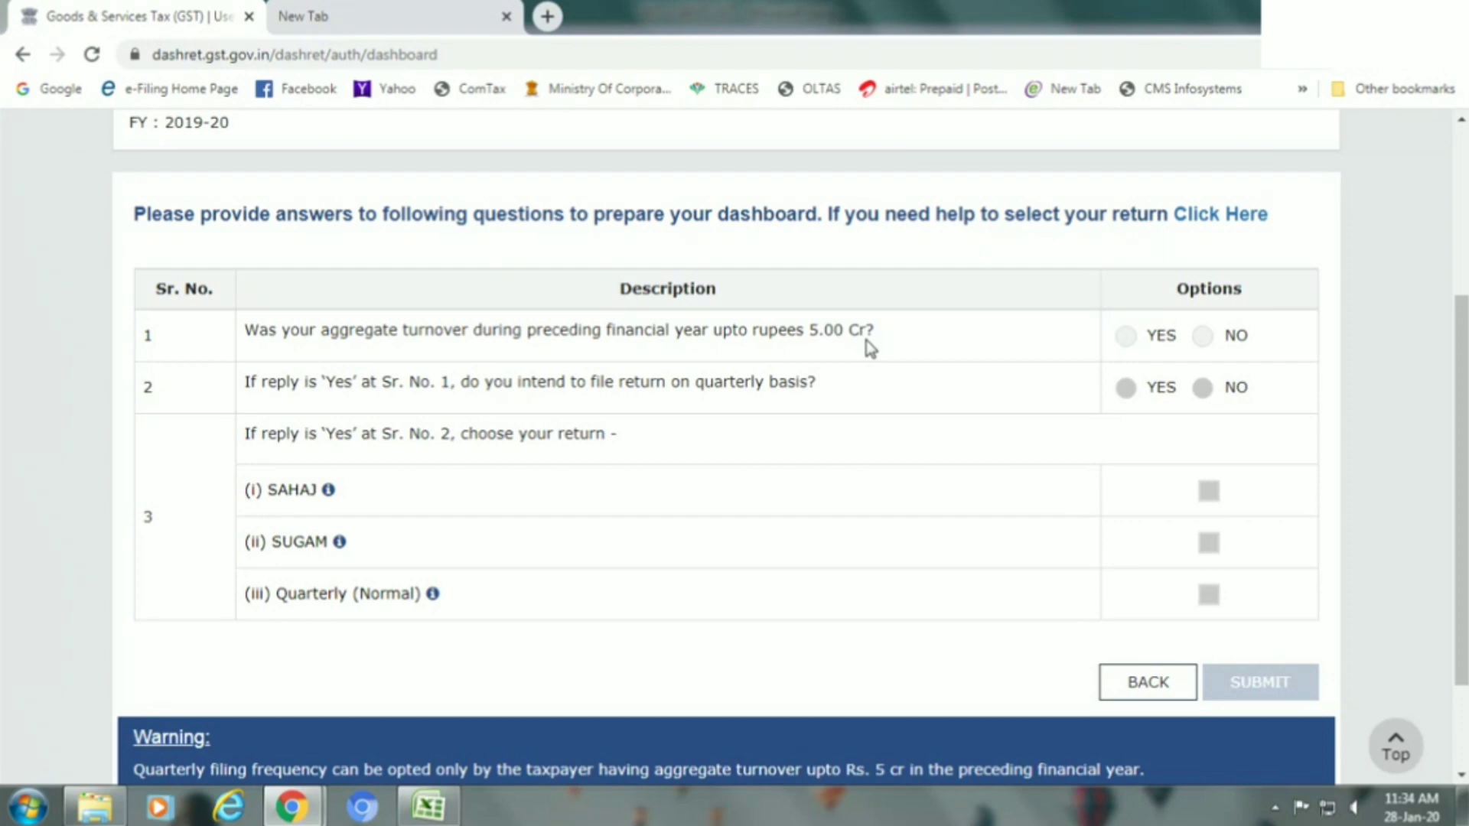
pyautogui.click(1126, 337)
pyautogui.click(1202, 337)
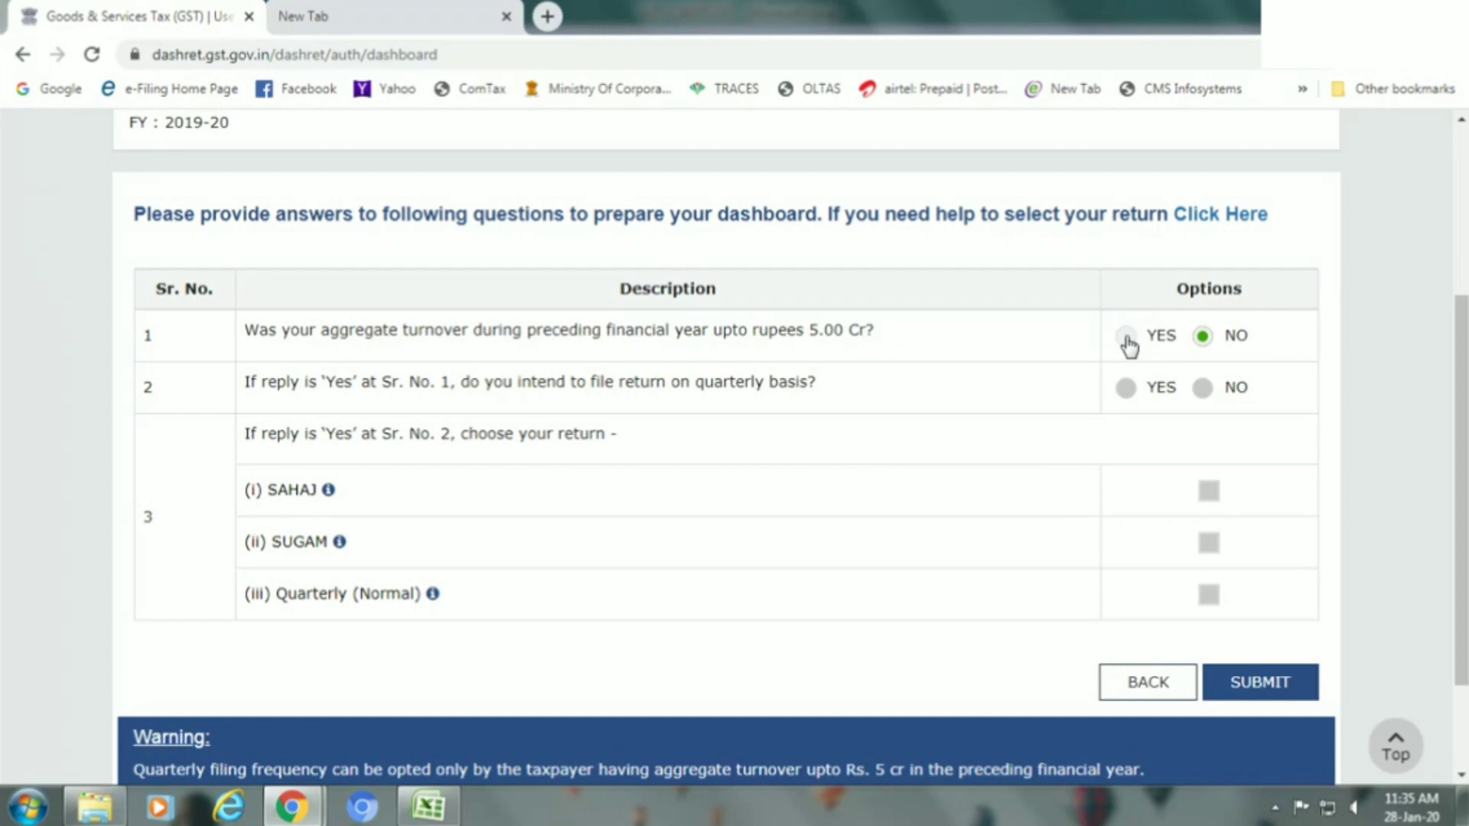
# Answer YES to the Rs 5.00 Cr turnover question and NO to quarterly filing.
pyautogui.click(1126, 336)
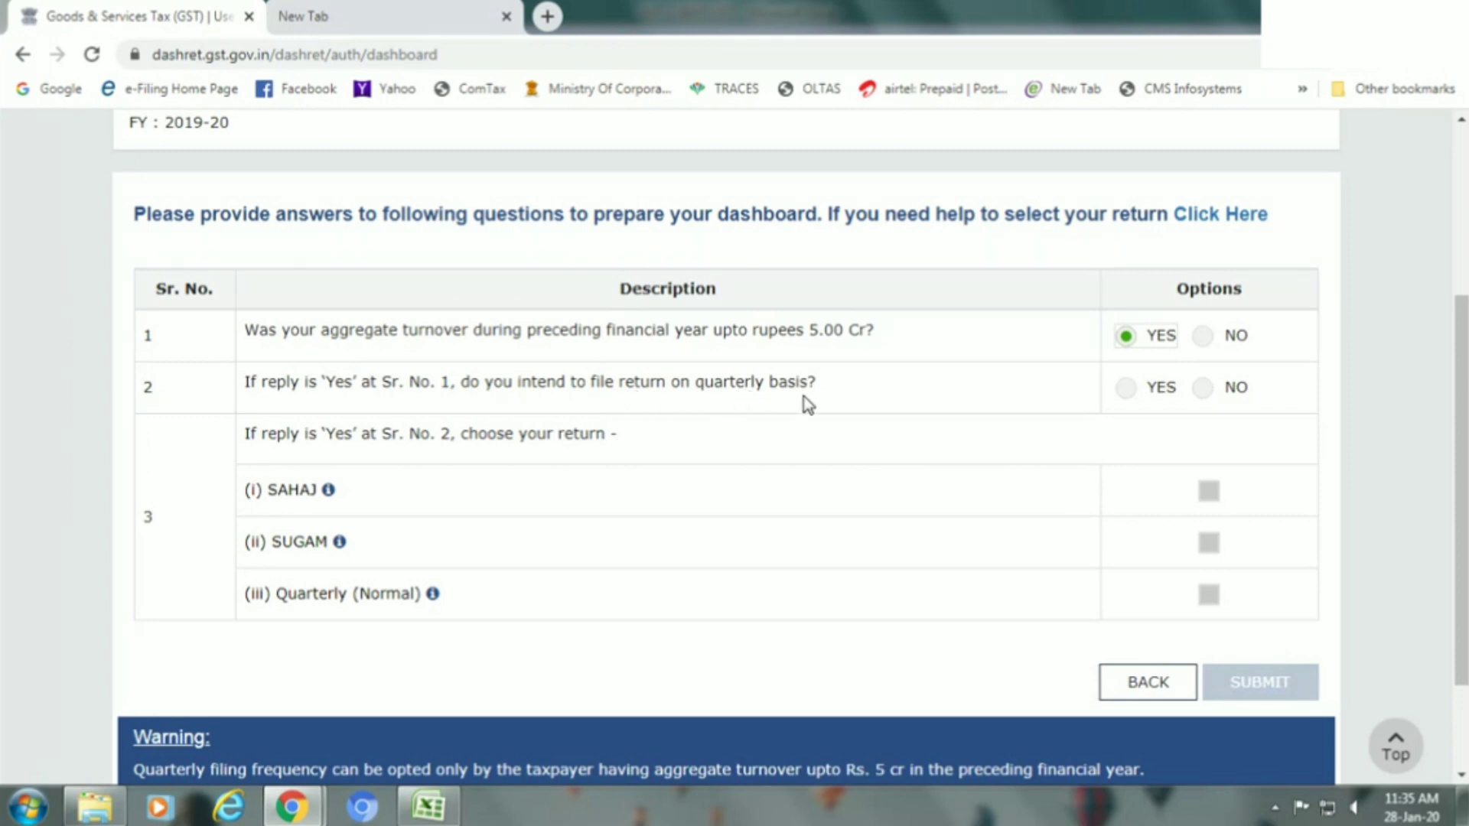
pyautogui.click(1126, 388)
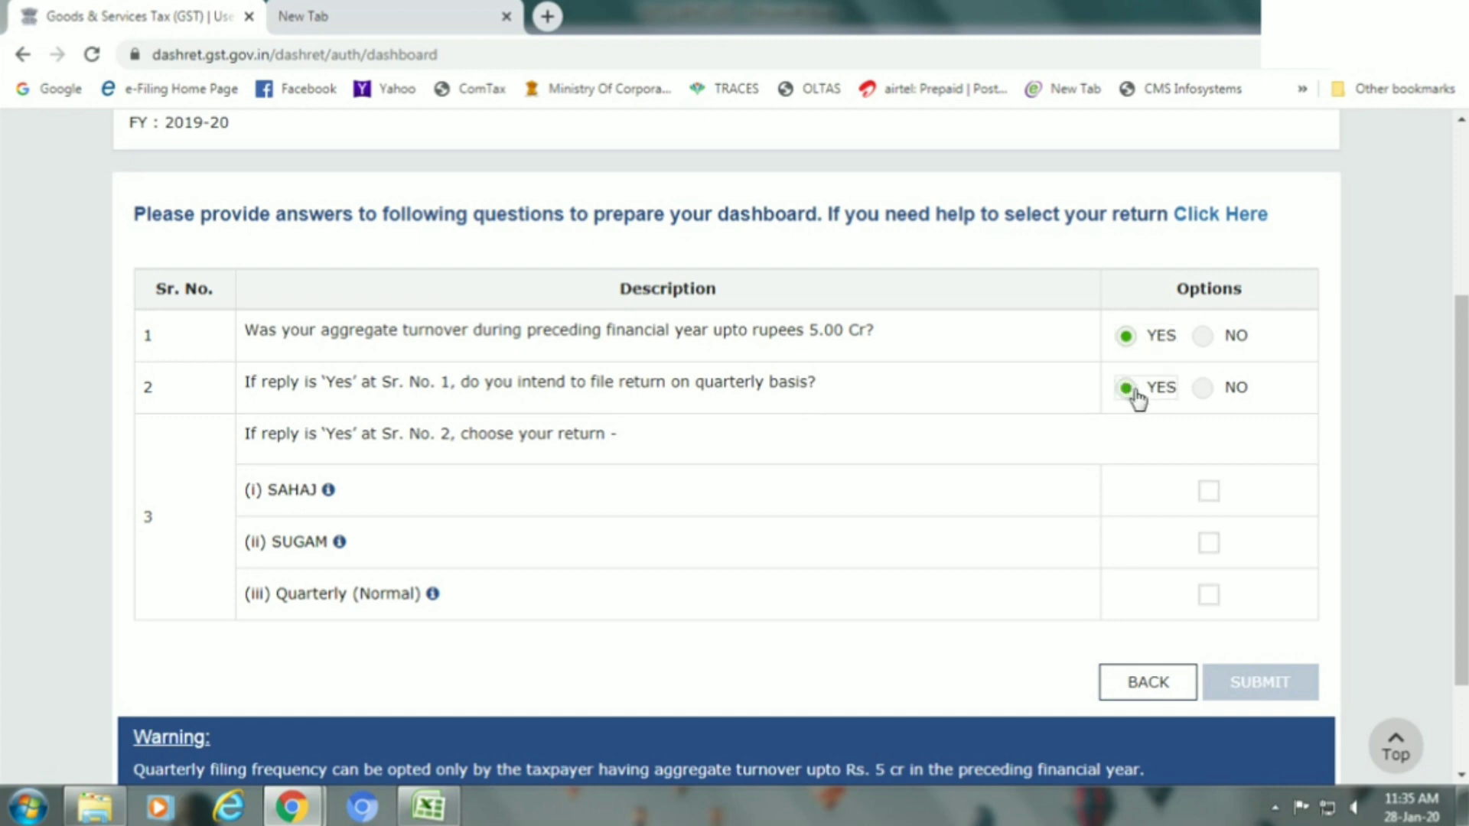
pyautogui.click(1211, 490)
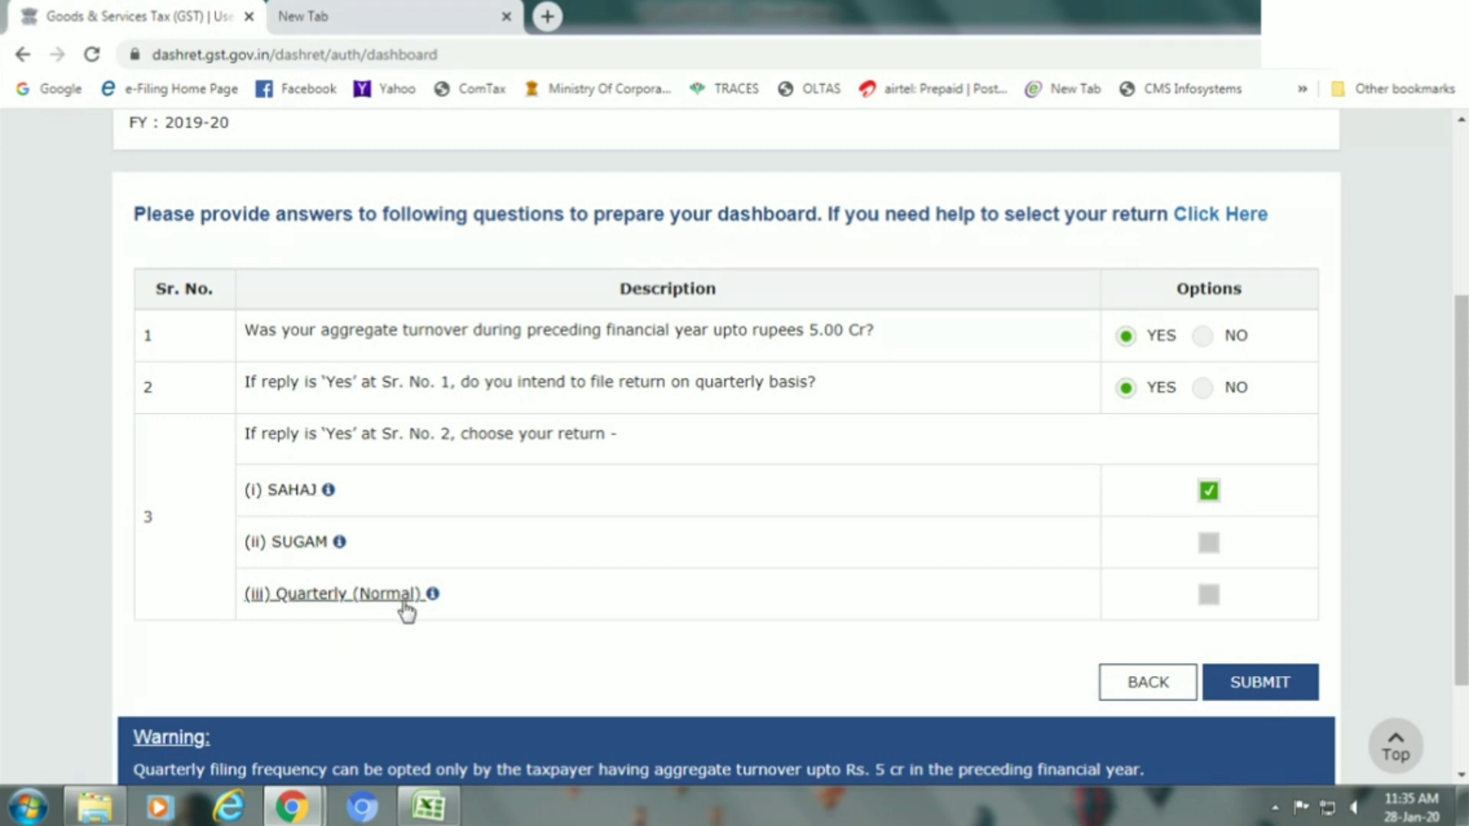
pyautogui.click(1202, 388)
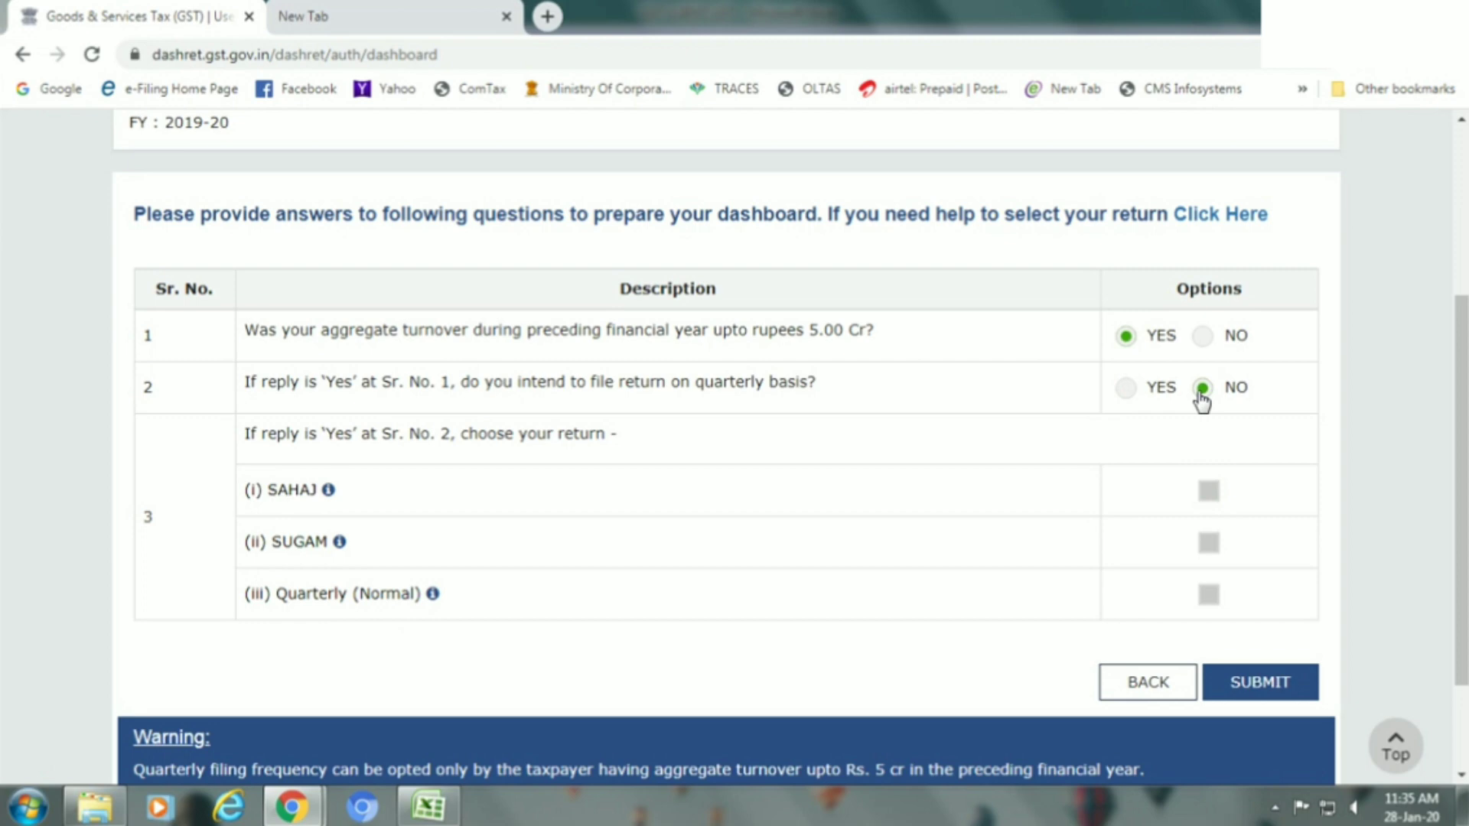
# Submit the profile with turnover YES and quarterly filing NO, confirming monthly GST RET-1 filing.
pyautogui.click(1204, 341)
pyautogui.click(1131, 339)
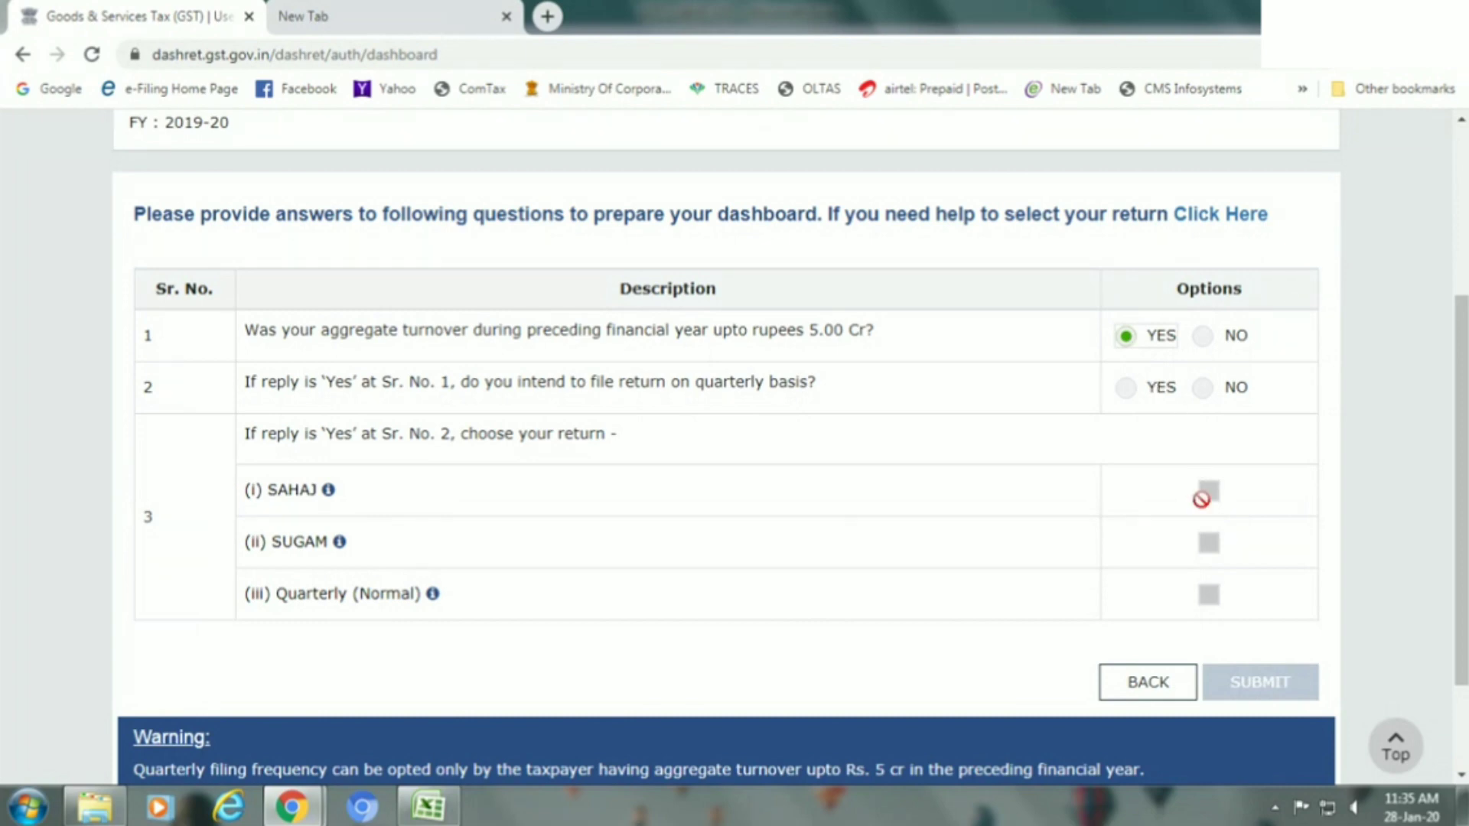
pyautogui.click(1126, 388)
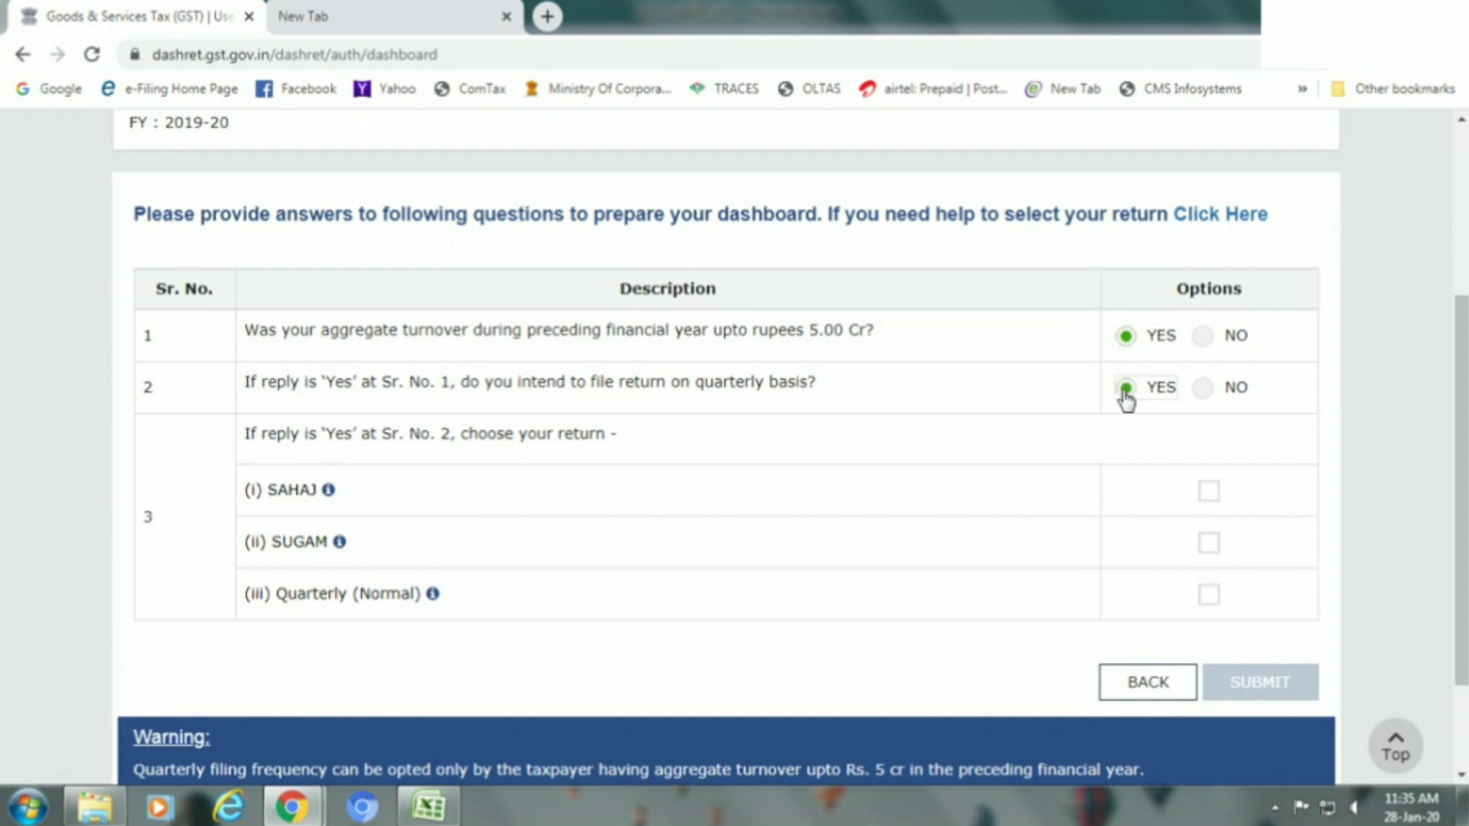
pyautogui.click(1219, 390)
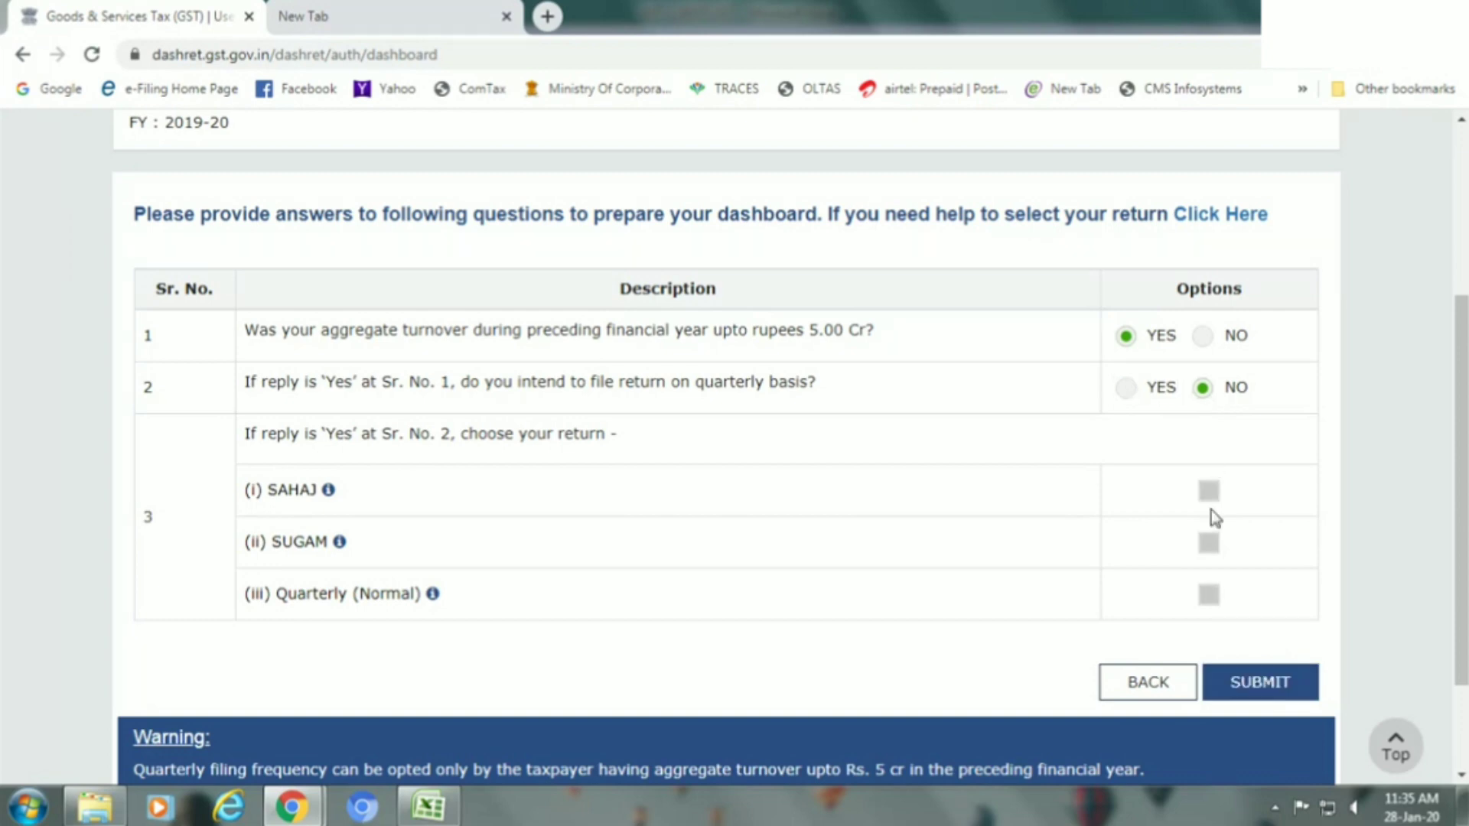
pyautogui.click(1278, 681)
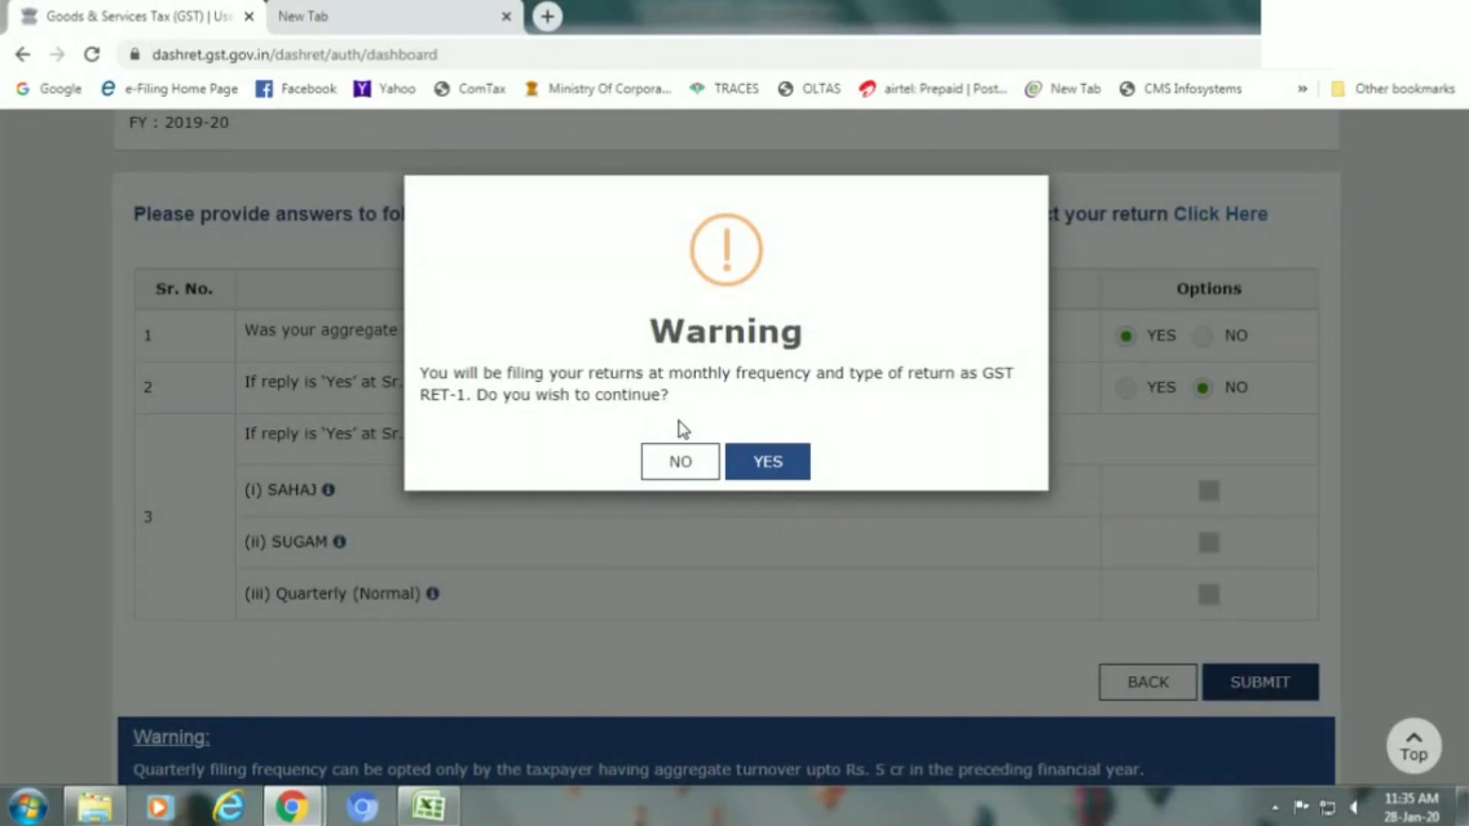
pyautogui.click(761, 463)
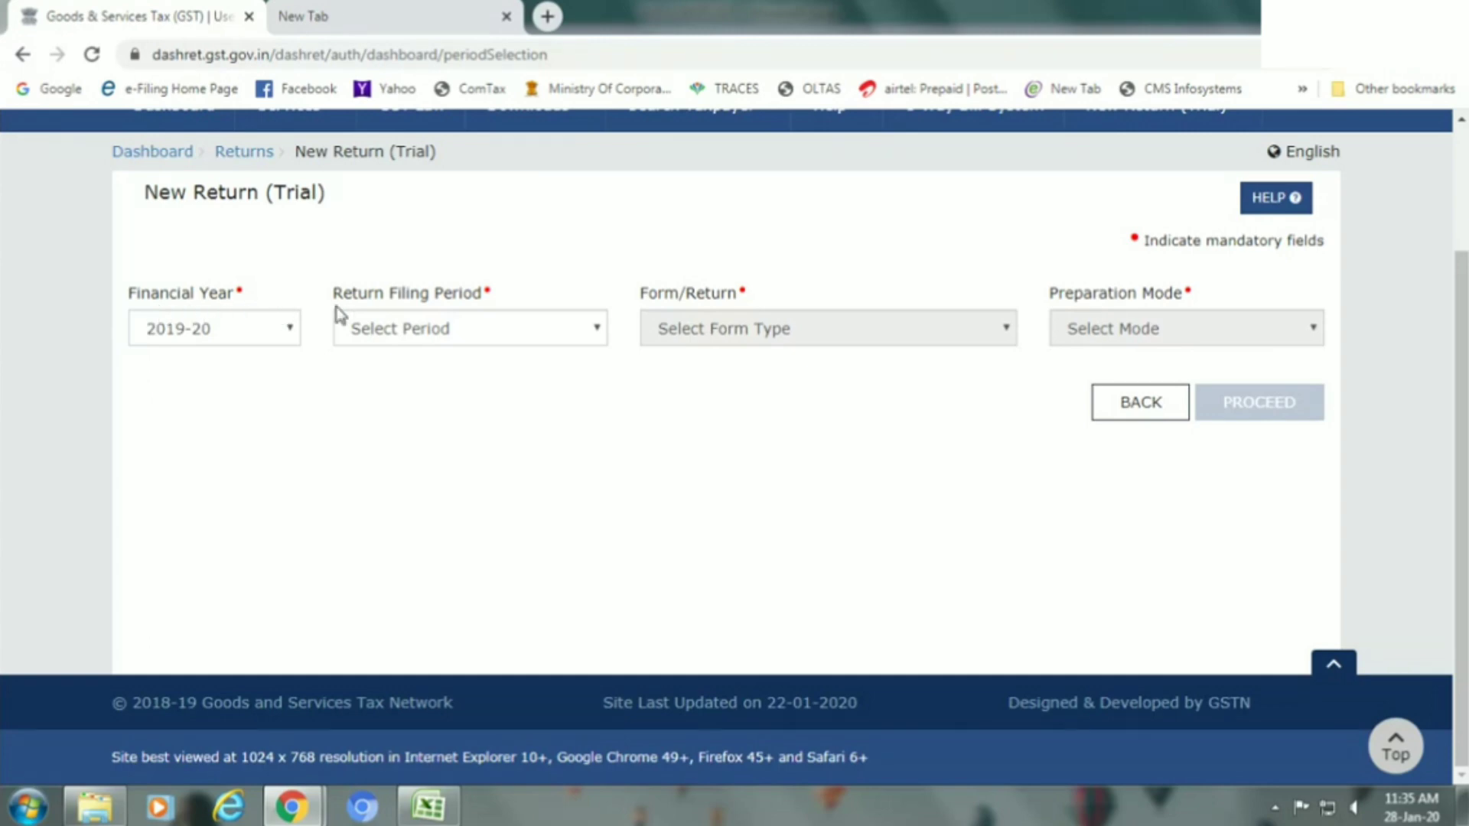
# Select financial year 2019-20, period December, form GST ANX-1 and Online preparation, then proceed.
pyautogui.click(228, 329)
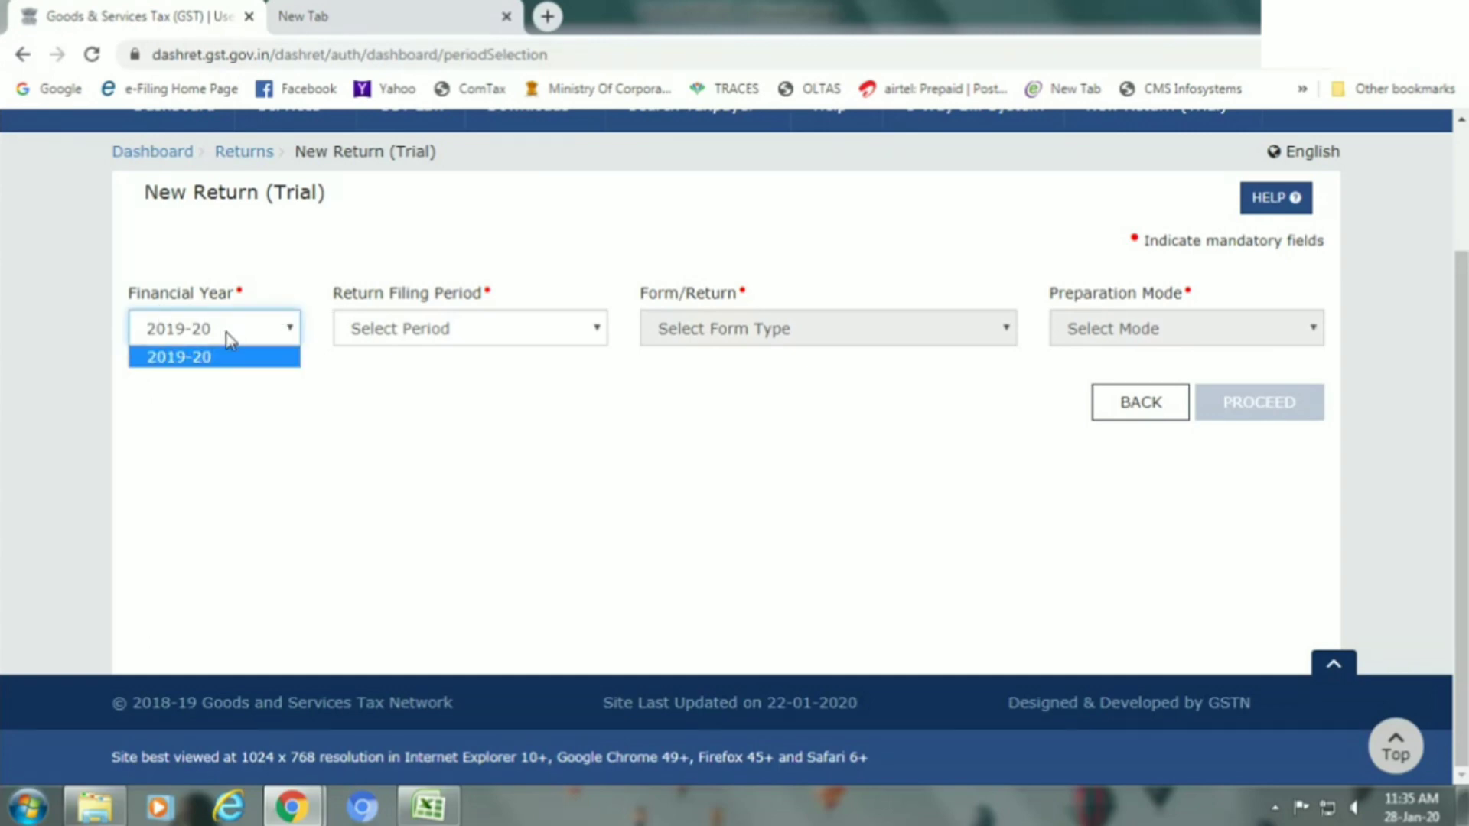
pyautogui.click(217, 358)
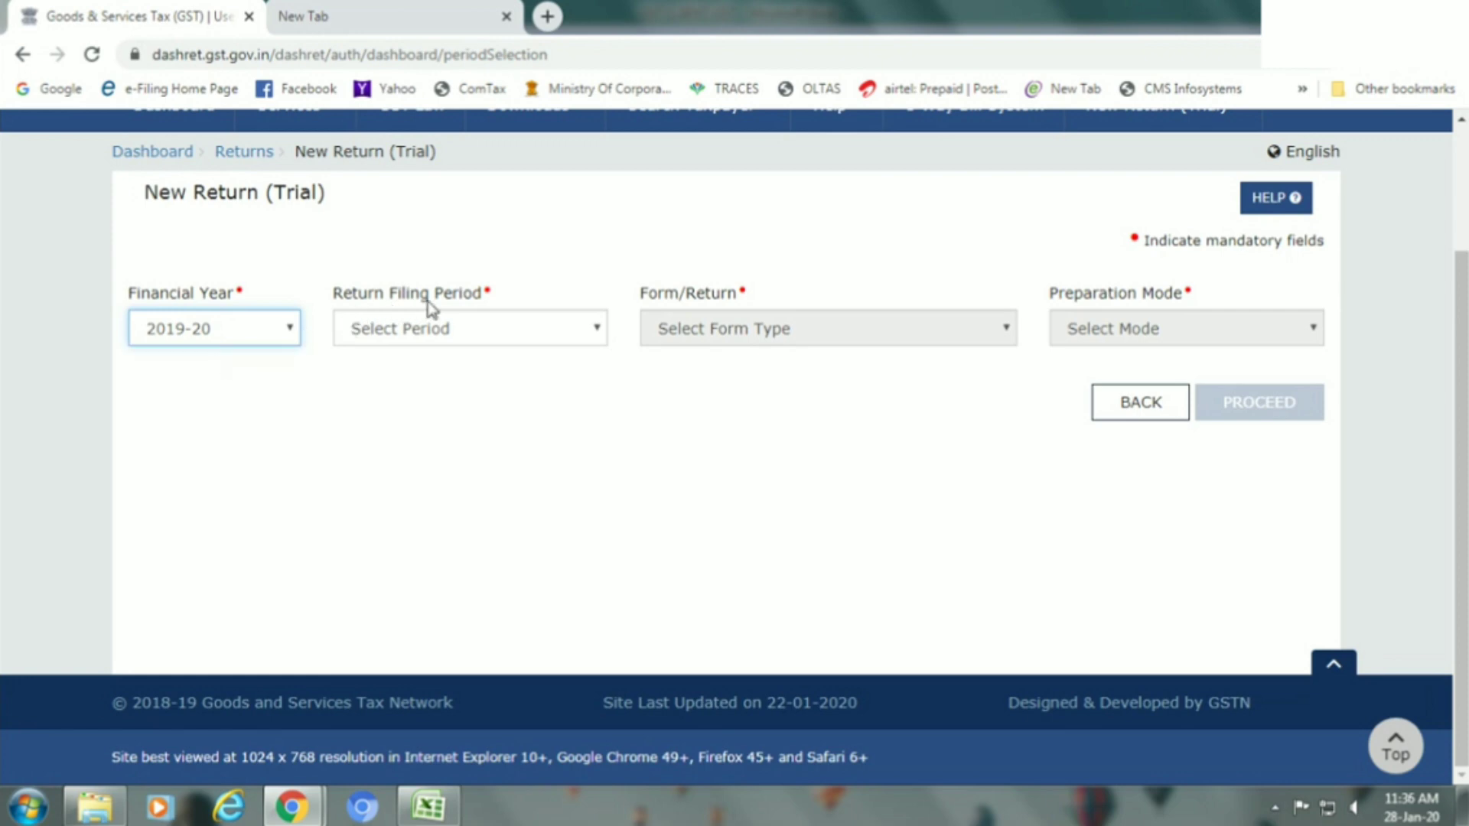
pyautogui.click(478, 339)
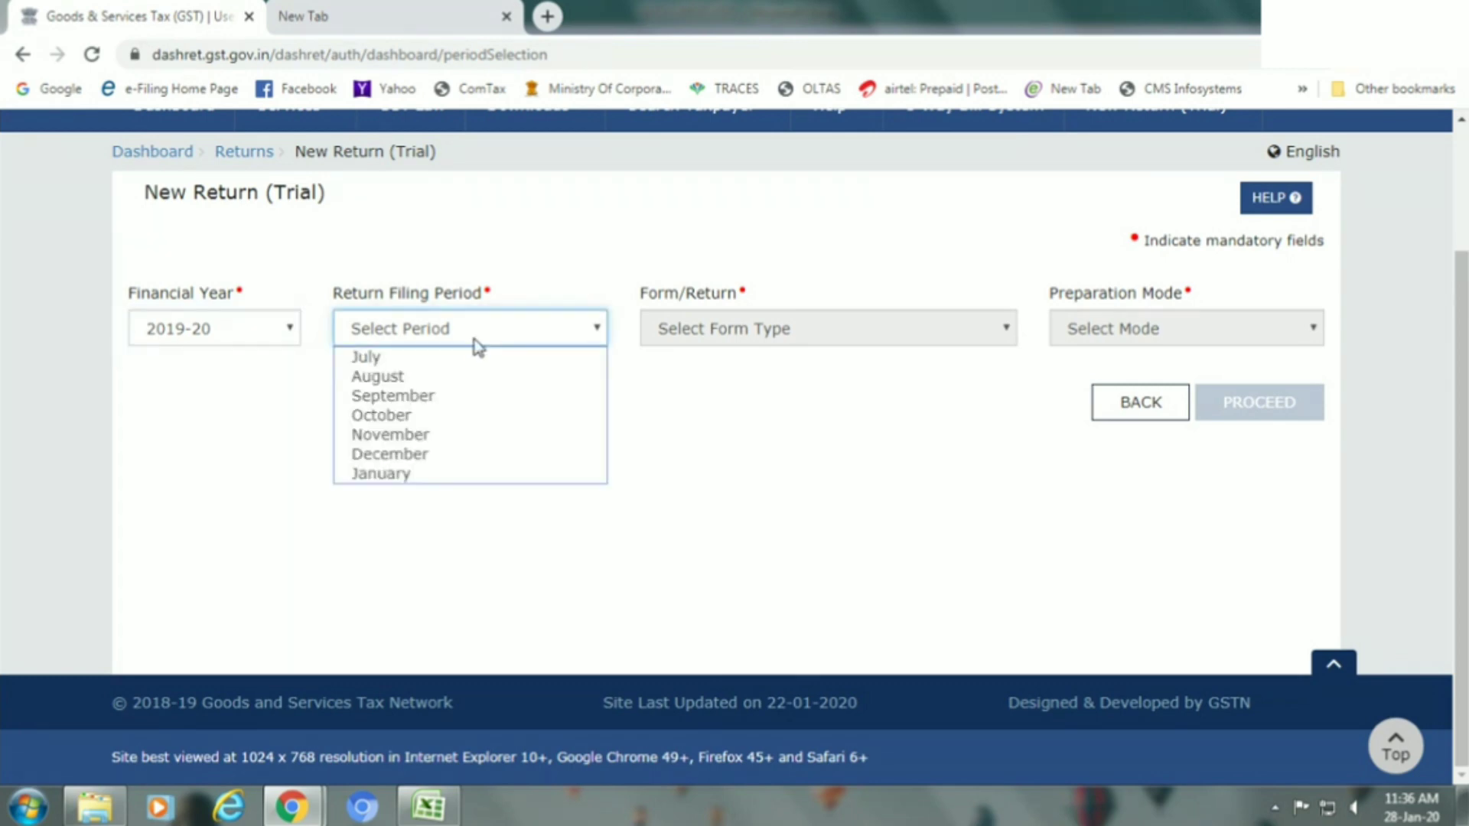
pyautogui.click(457, 458)
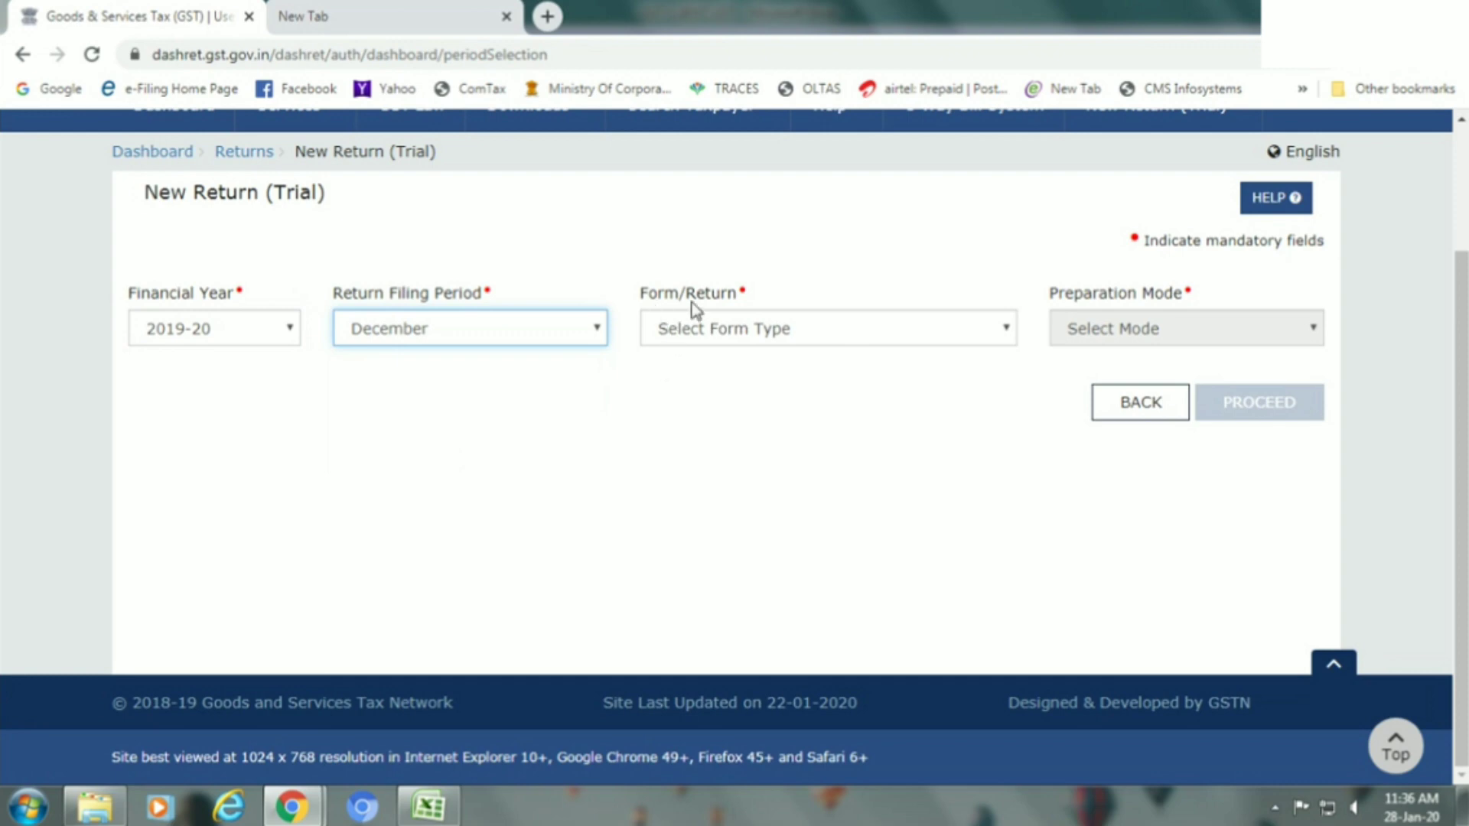
pyautogui.click(722, 329)
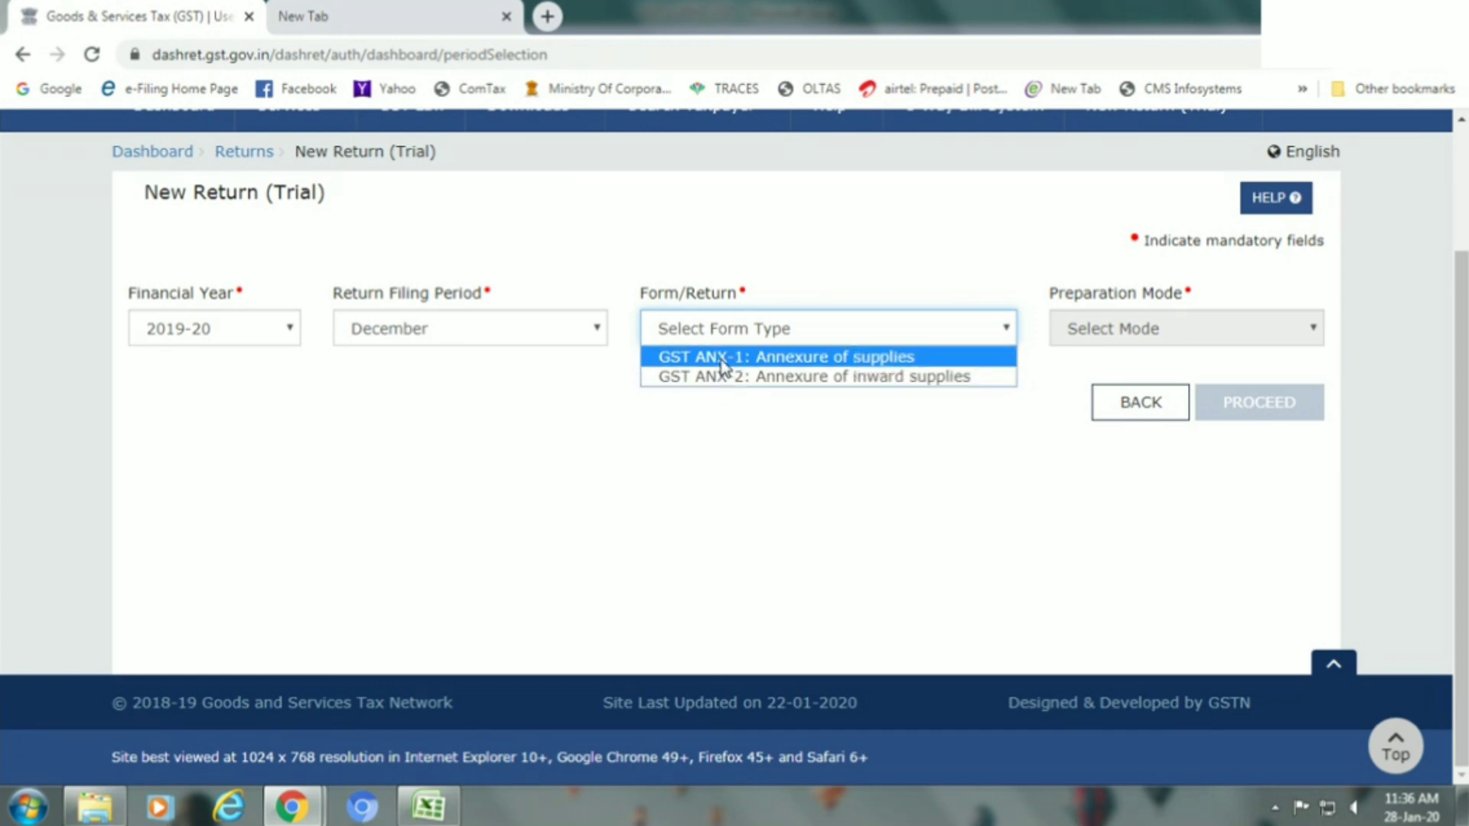
pyautogui.click(719, 356)
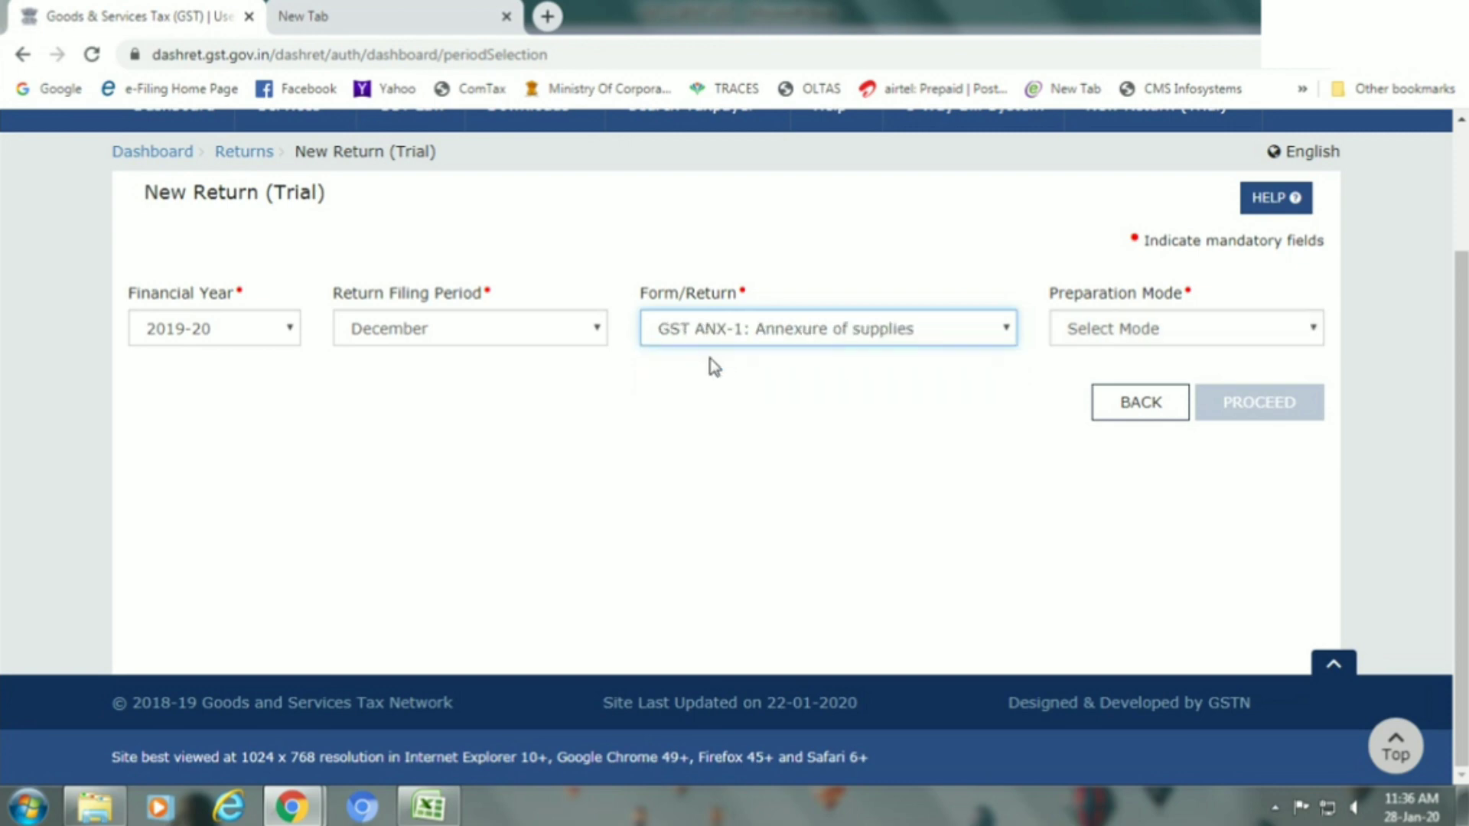
pyautogui.click(1134, 335)
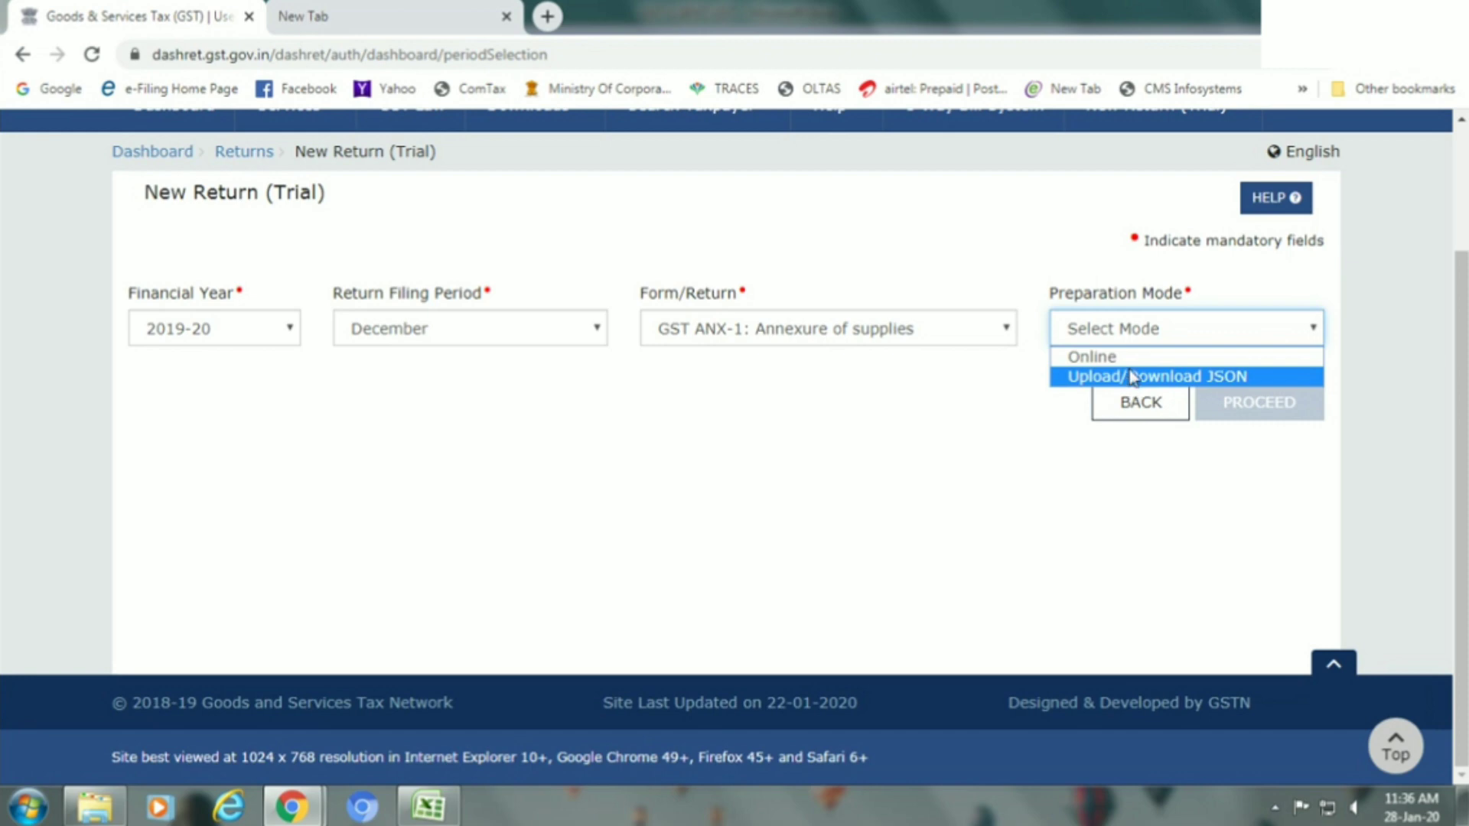
pyautogui.click(1128, 359)
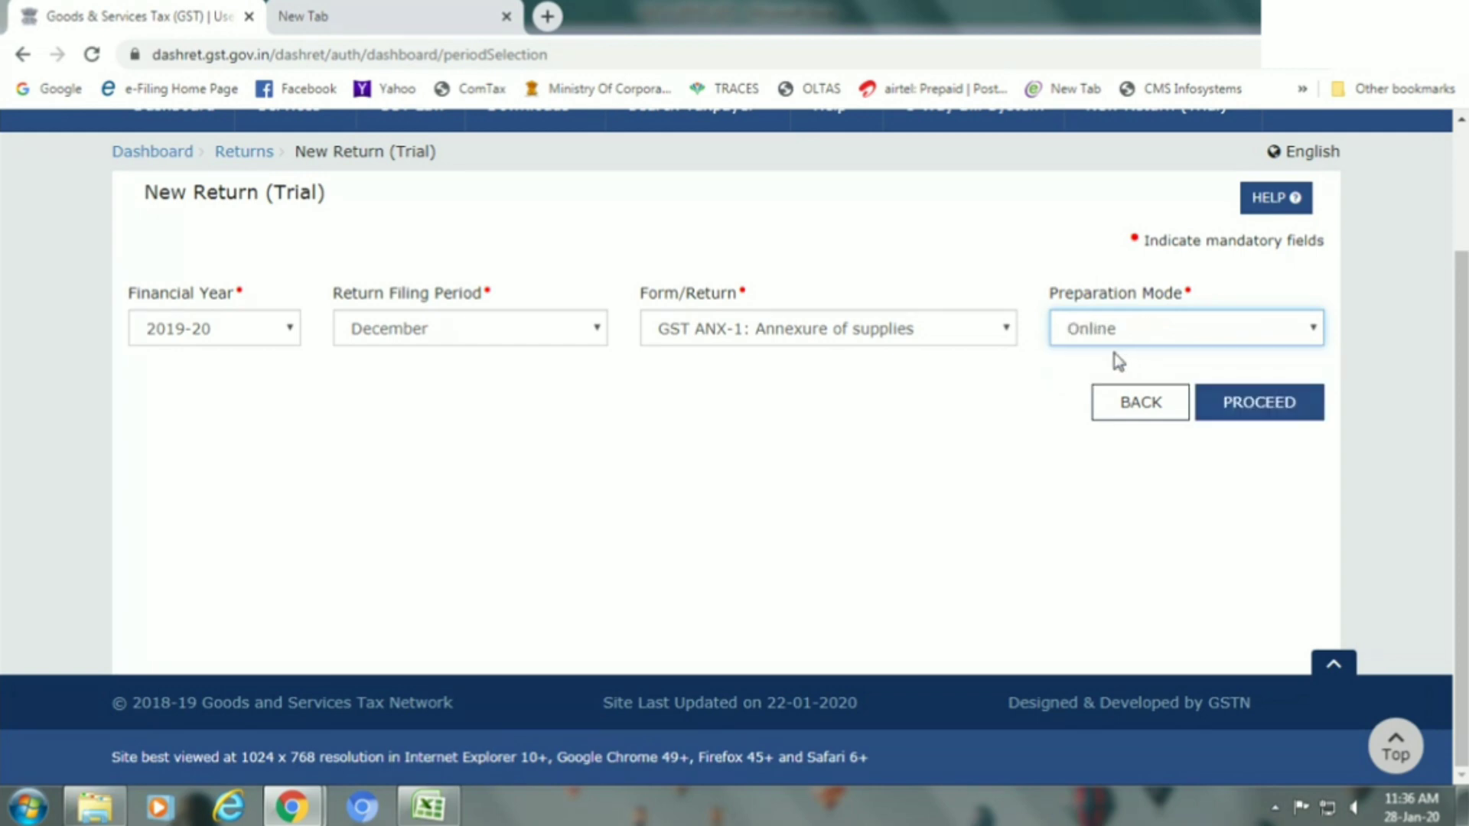
pyautogui.click(1226, 416)
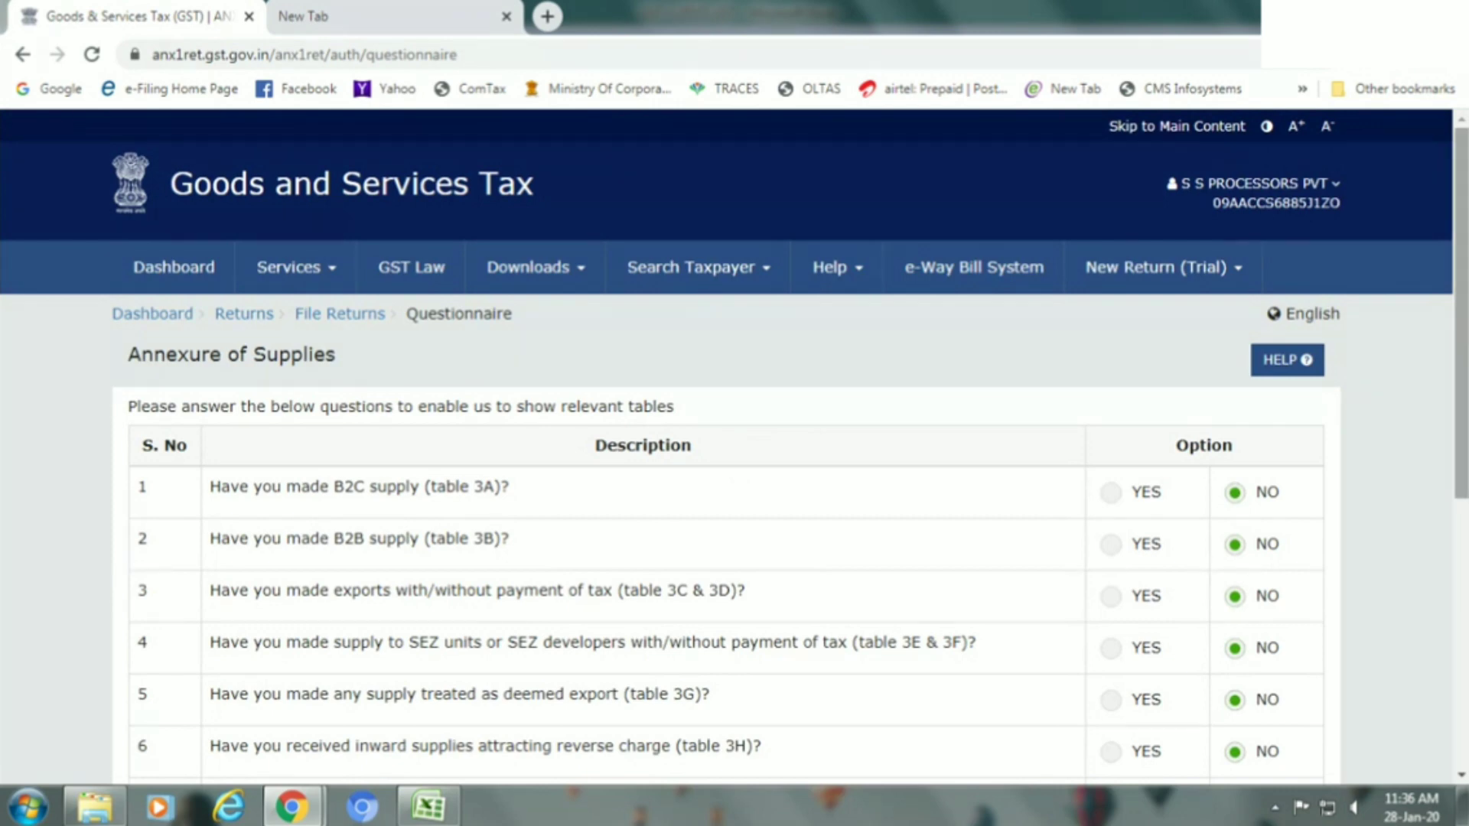
# Answer YES for B2C supplies (table 3A) and B2B supplies (table 3B).
pyautogui.moveTo(1461, 352); pyautogui.dragTo(1461, 461)
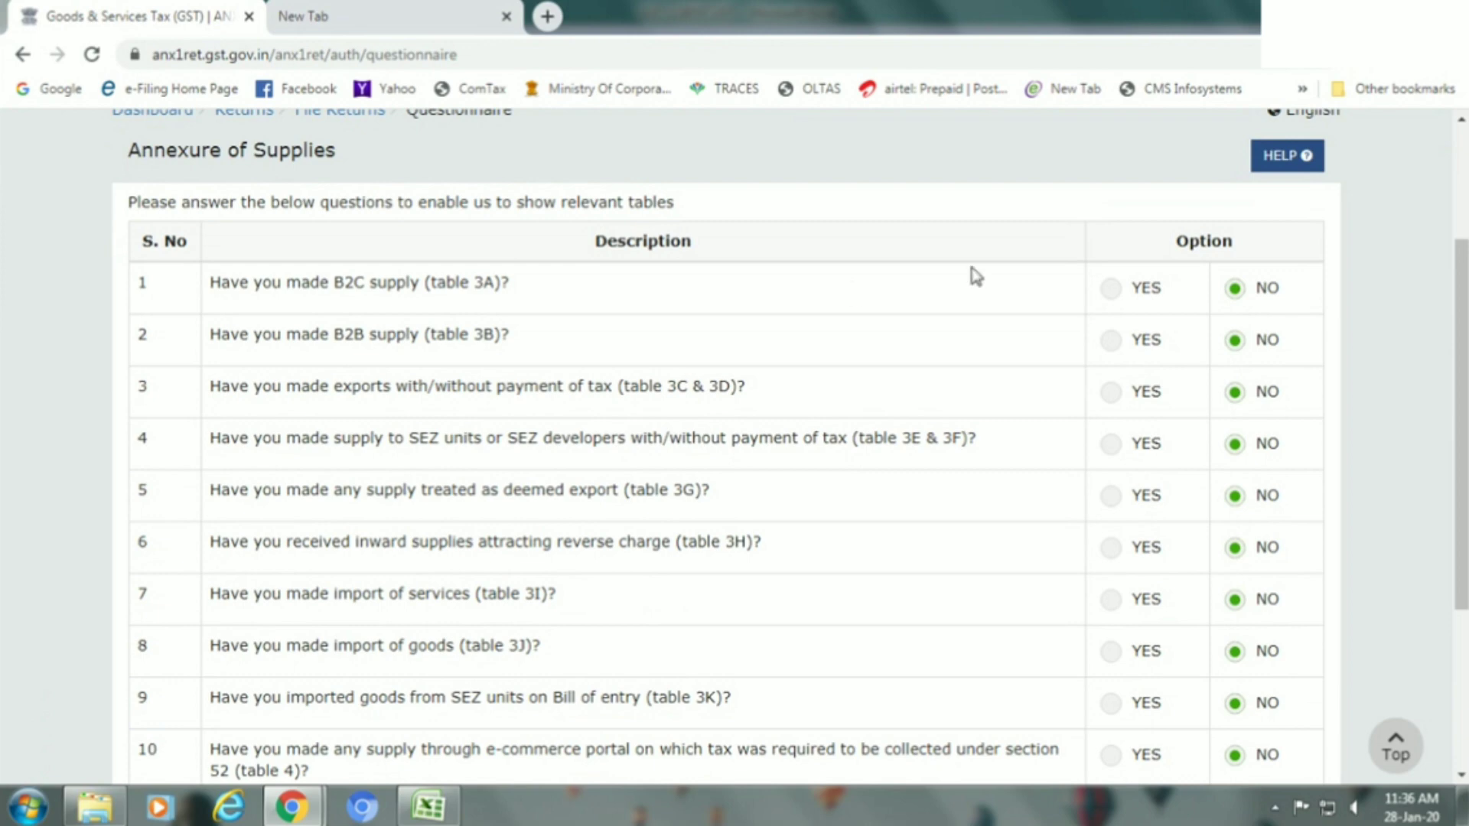
pyautogui.click(1110, 291)
pyautogui.click(1113, 340)
# Answer NO for exports (tables 3C/3D), SEZ imports (table 3K) and the remaining questions.
pyautogui.click(1110, 393)
pyautogui.click(1232, 395)
pyautogui.click(1113, 704)
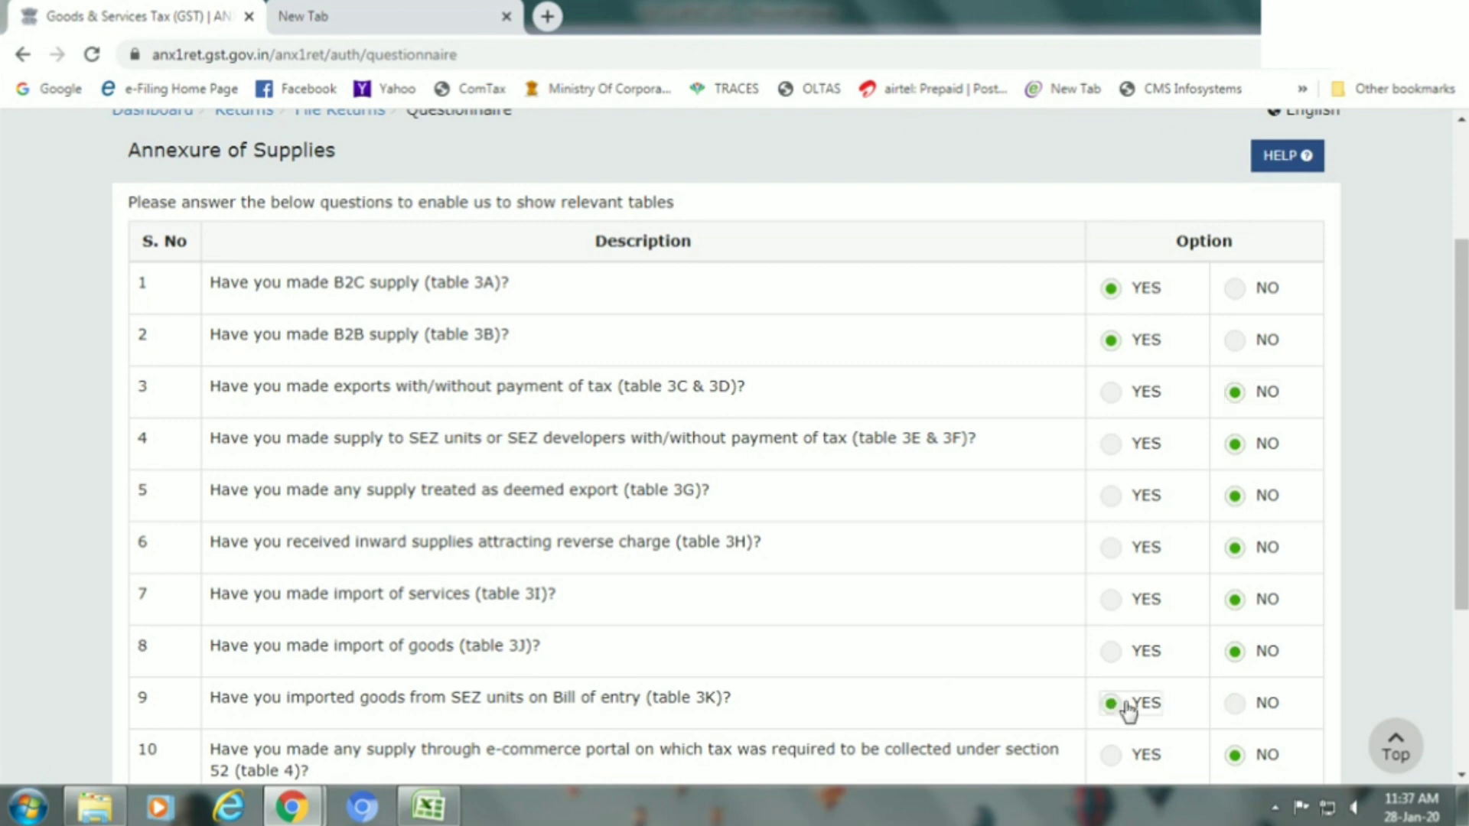
pyautogui.click(1233, 703)
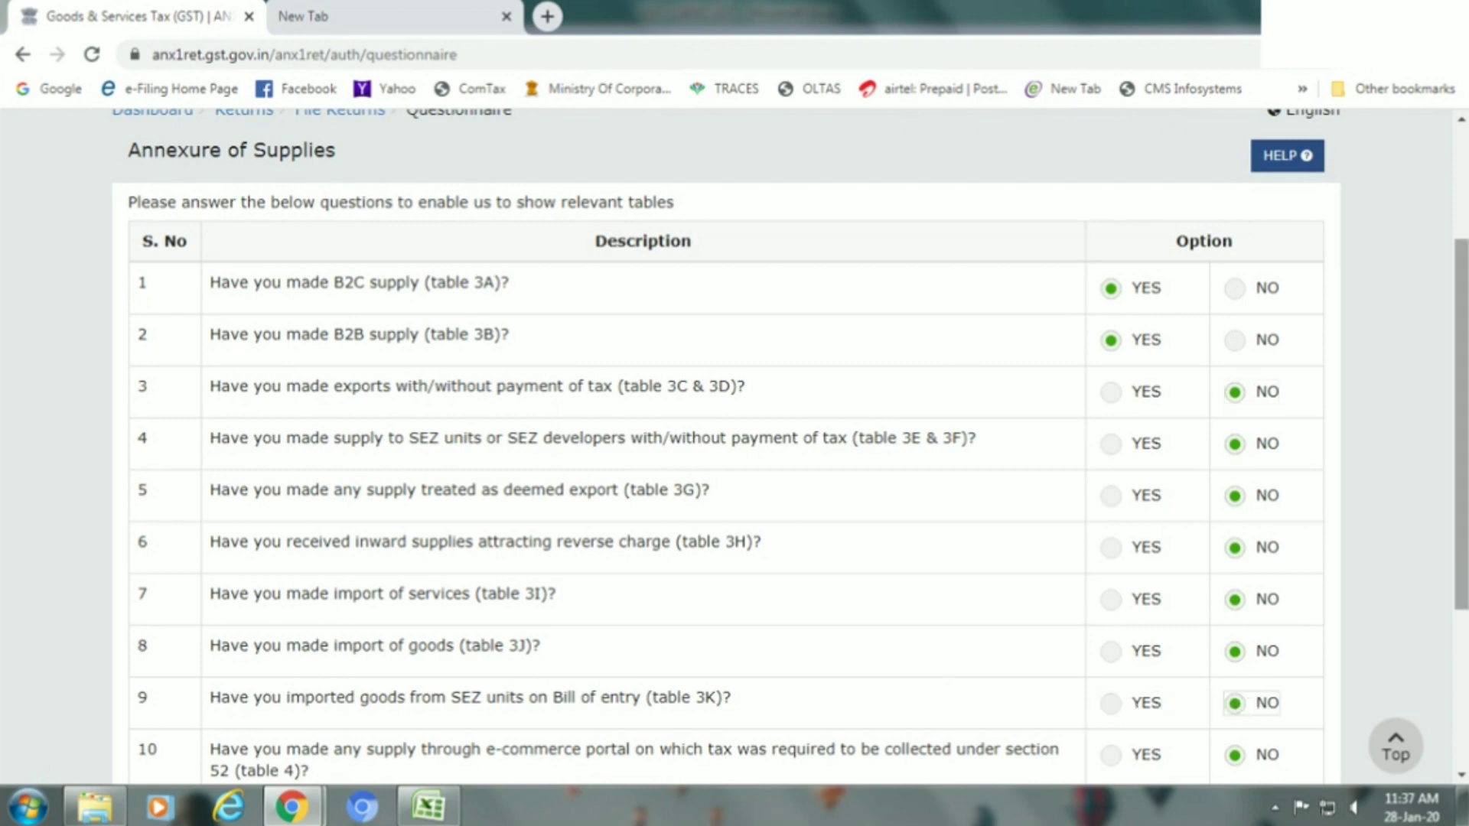
pyautogui.moveTo(1461, 562); pyautogui.dragTo(1462, 633)
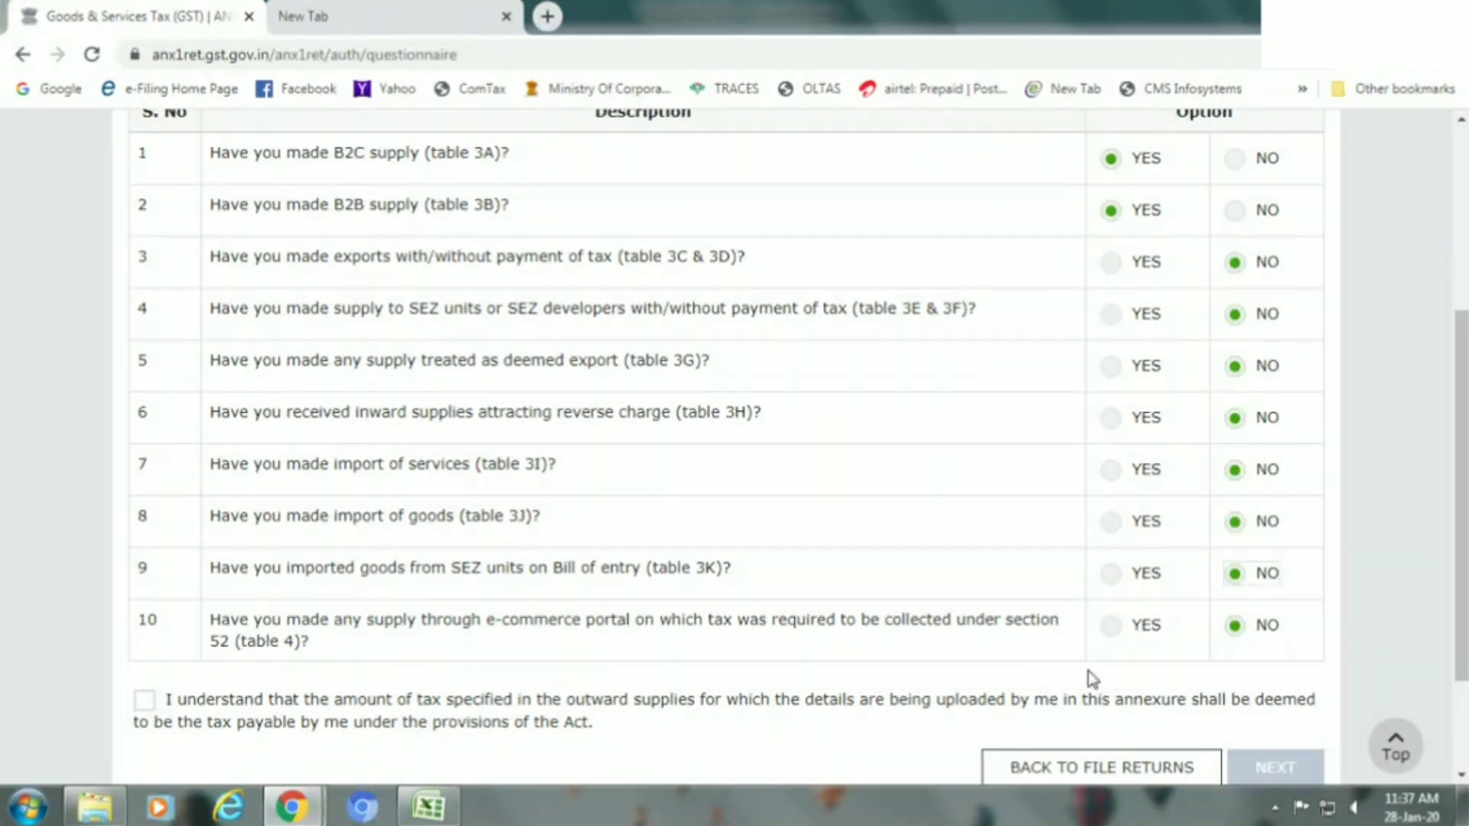
# Leave e-commerce supplies at NO, accept the tax-payable declaration and continue to the December ANX-1 dashboard.
pyautogui.click(1113, 628)
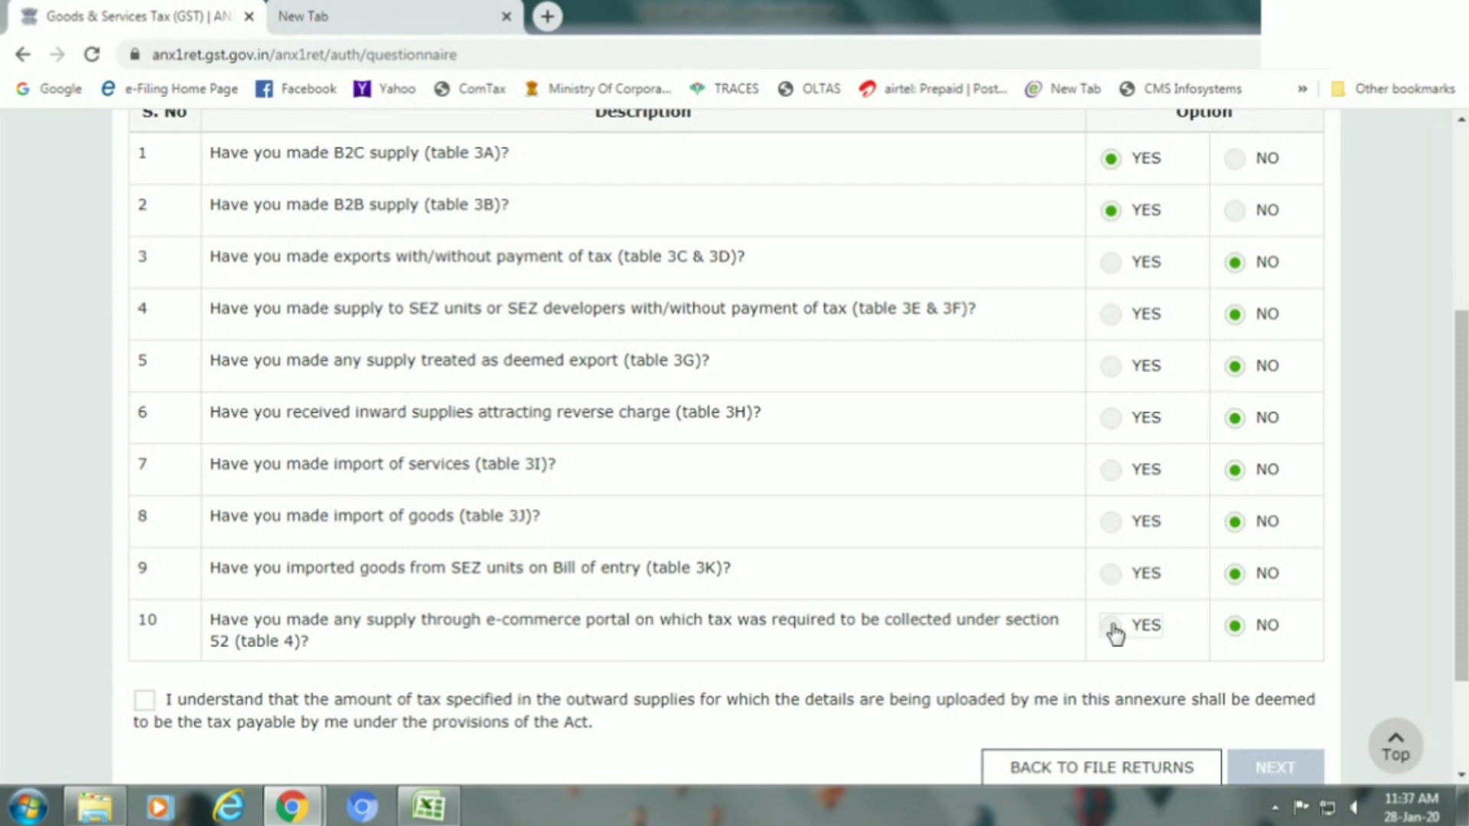
pyautogui.click(1255, 632)
pyautogui.scroll(-3, 1429, 596)
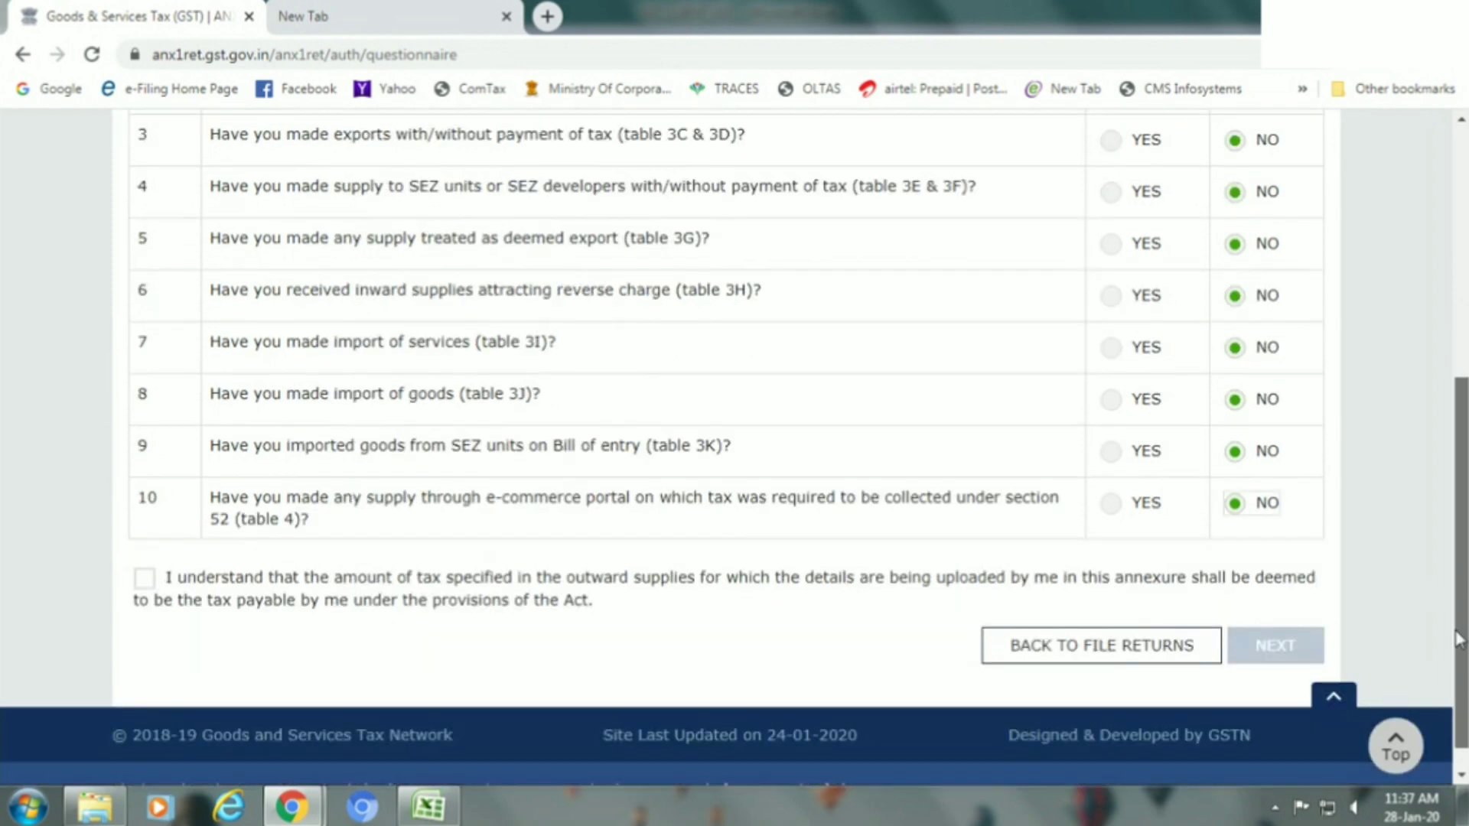
pyautogui.click(145, 579)
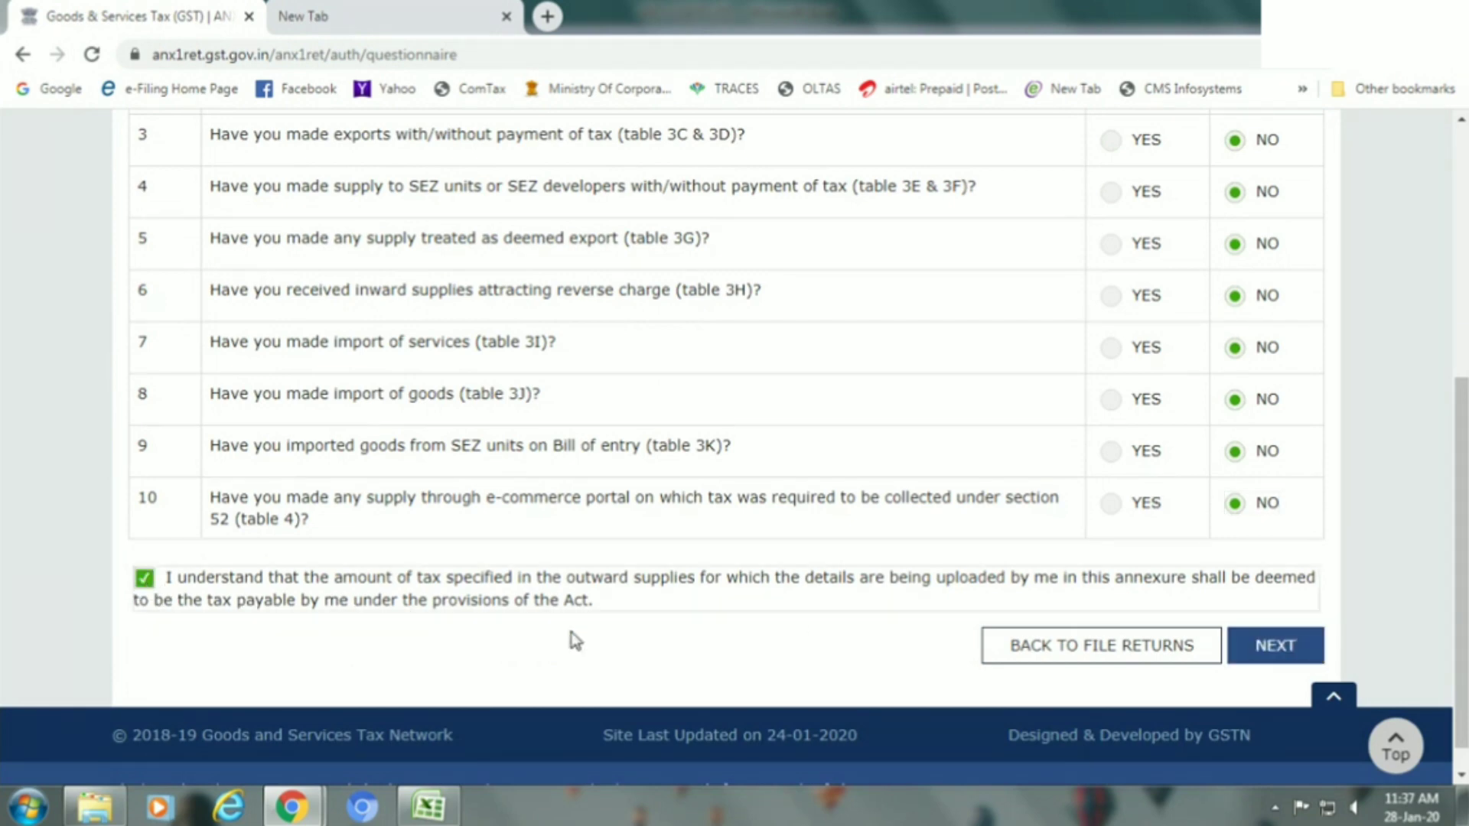
pyautogui.click(1264, 647)
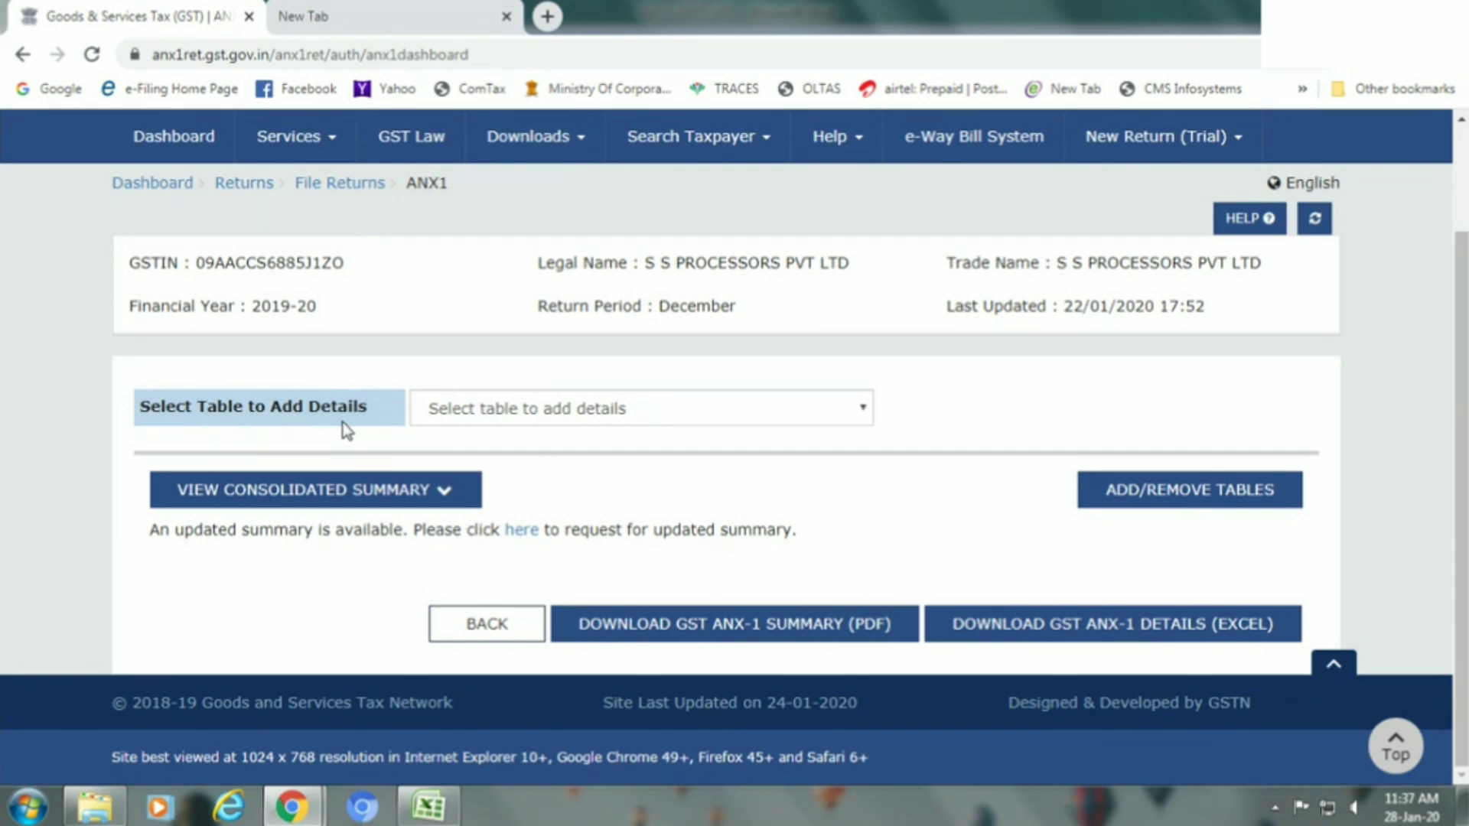
# Choose '3B - Supplies to registered persons(B2B)' from the Select Table to Add Details list.
pyautogui.click(509, 417)
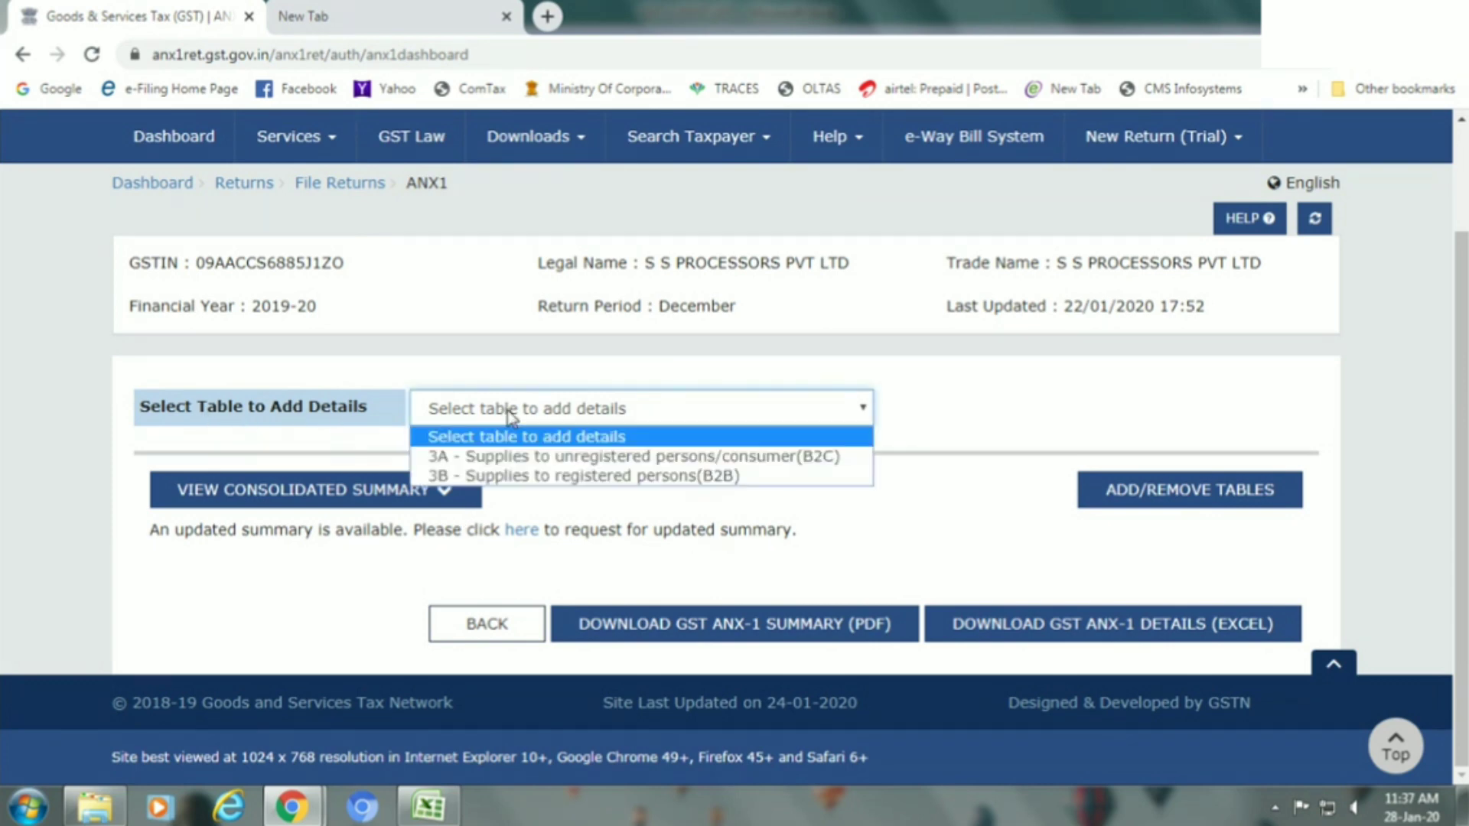
pyautogui.click(508, 480)
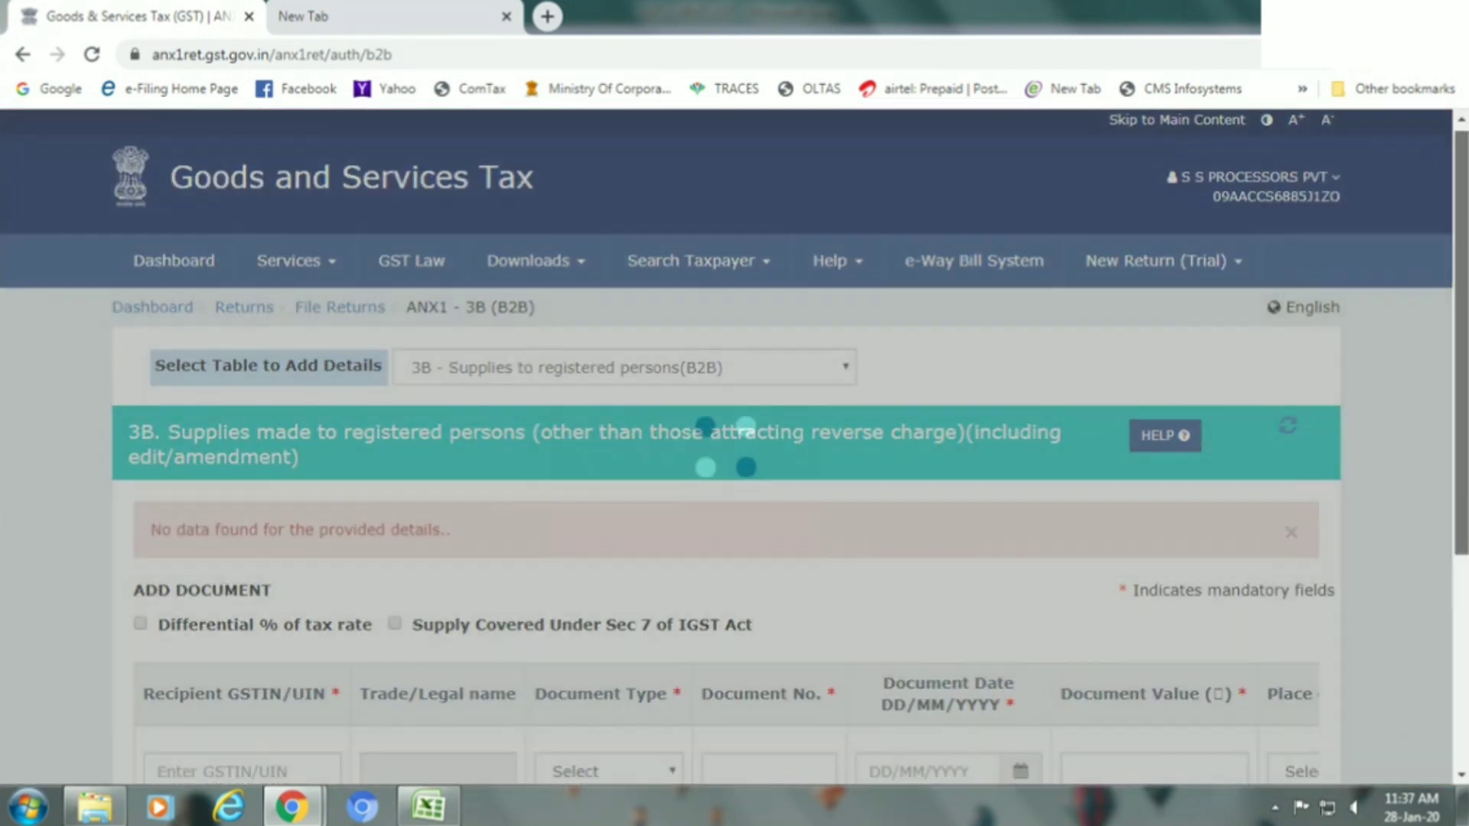
# Tick Supply Covered Under Sec 7 of IGST Act, leaving Differential % of tax rate unticked.
pyautogui.scroll(-3, 1329, 506)
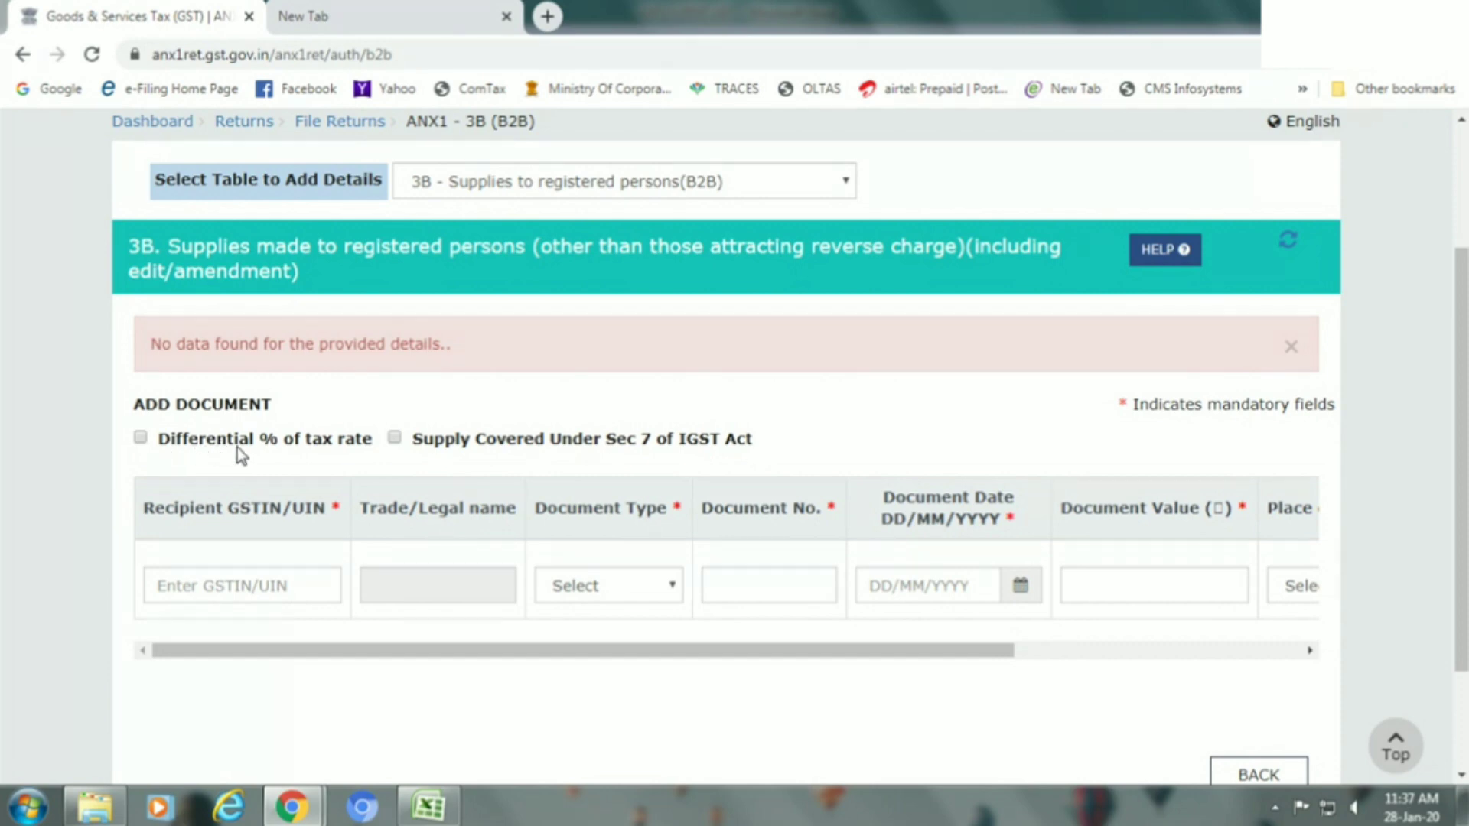
pyautogui.click(142, 439)
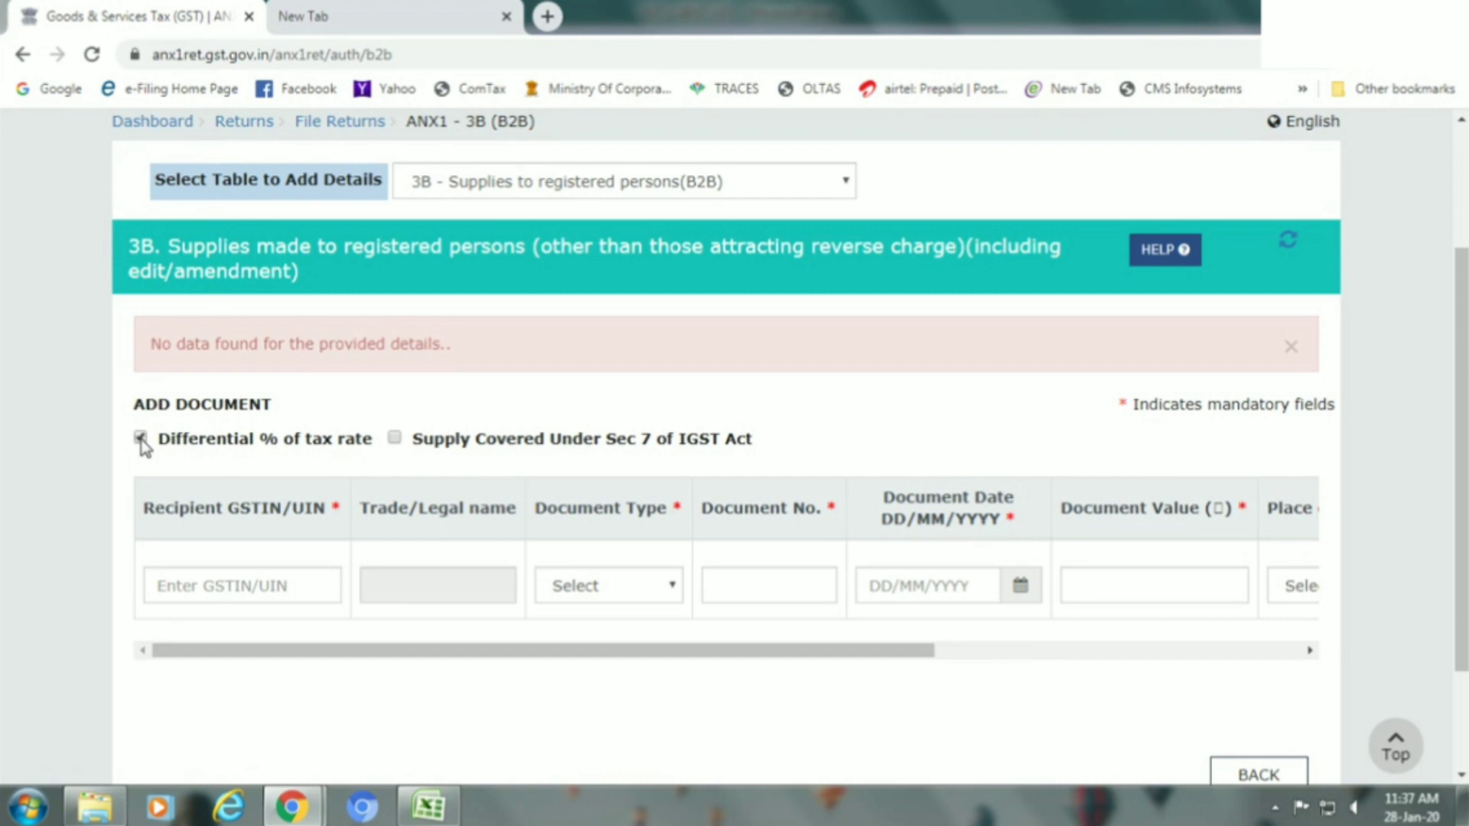
pyautogui.click(141, 438)
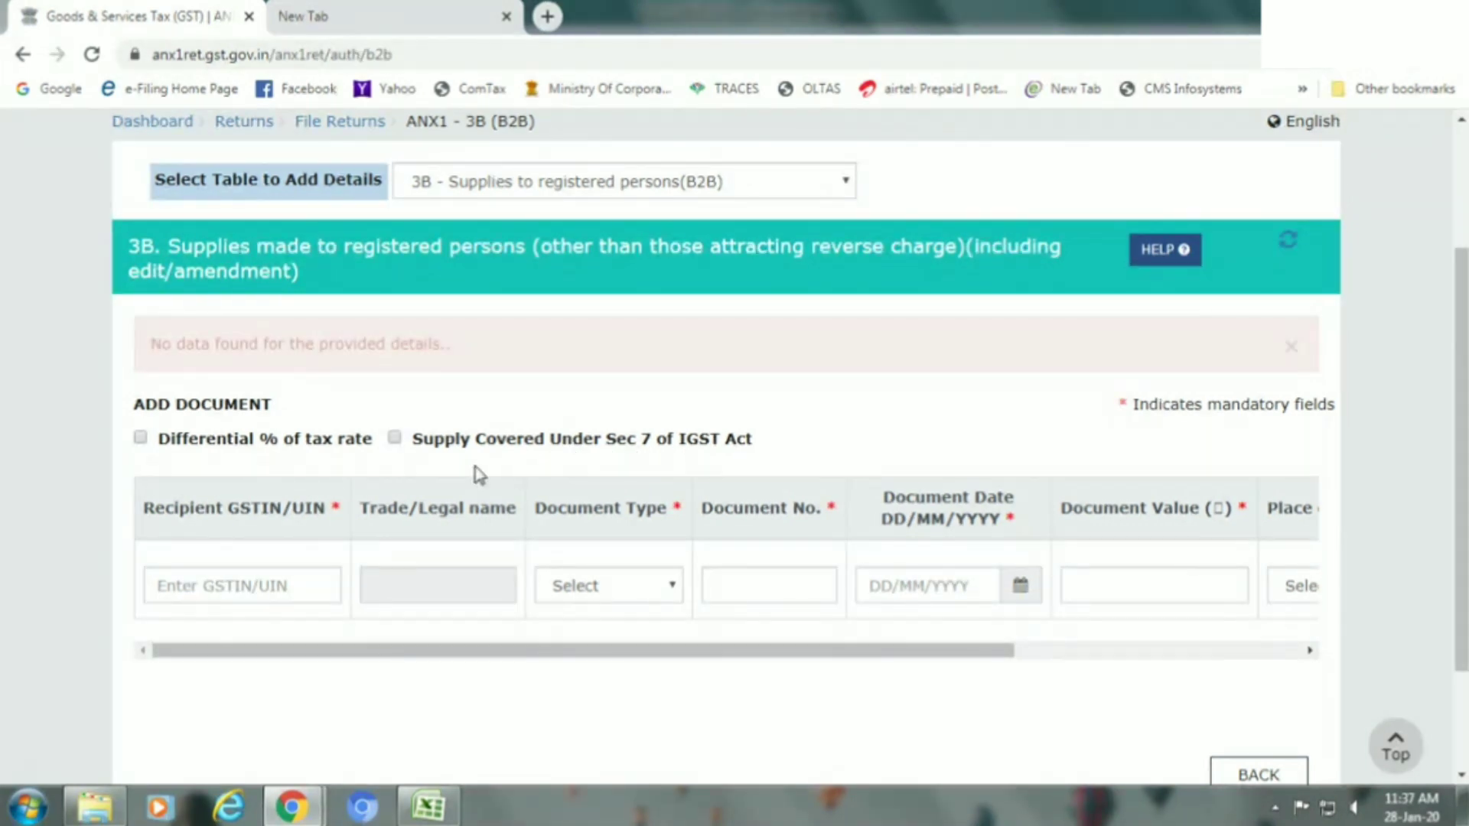
pyautogui.click(395, 439)
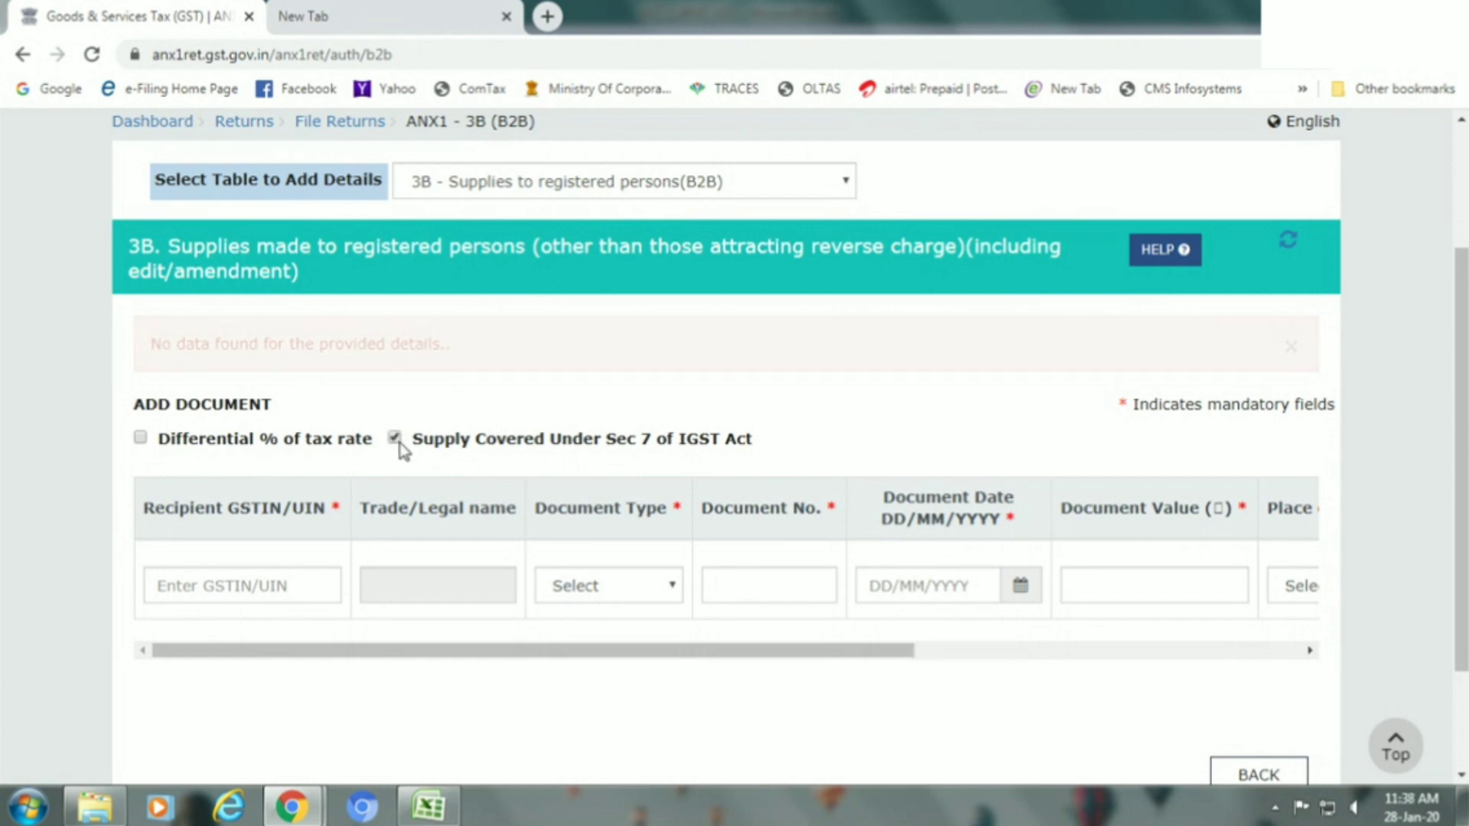
pyautogui.click(281, 581)
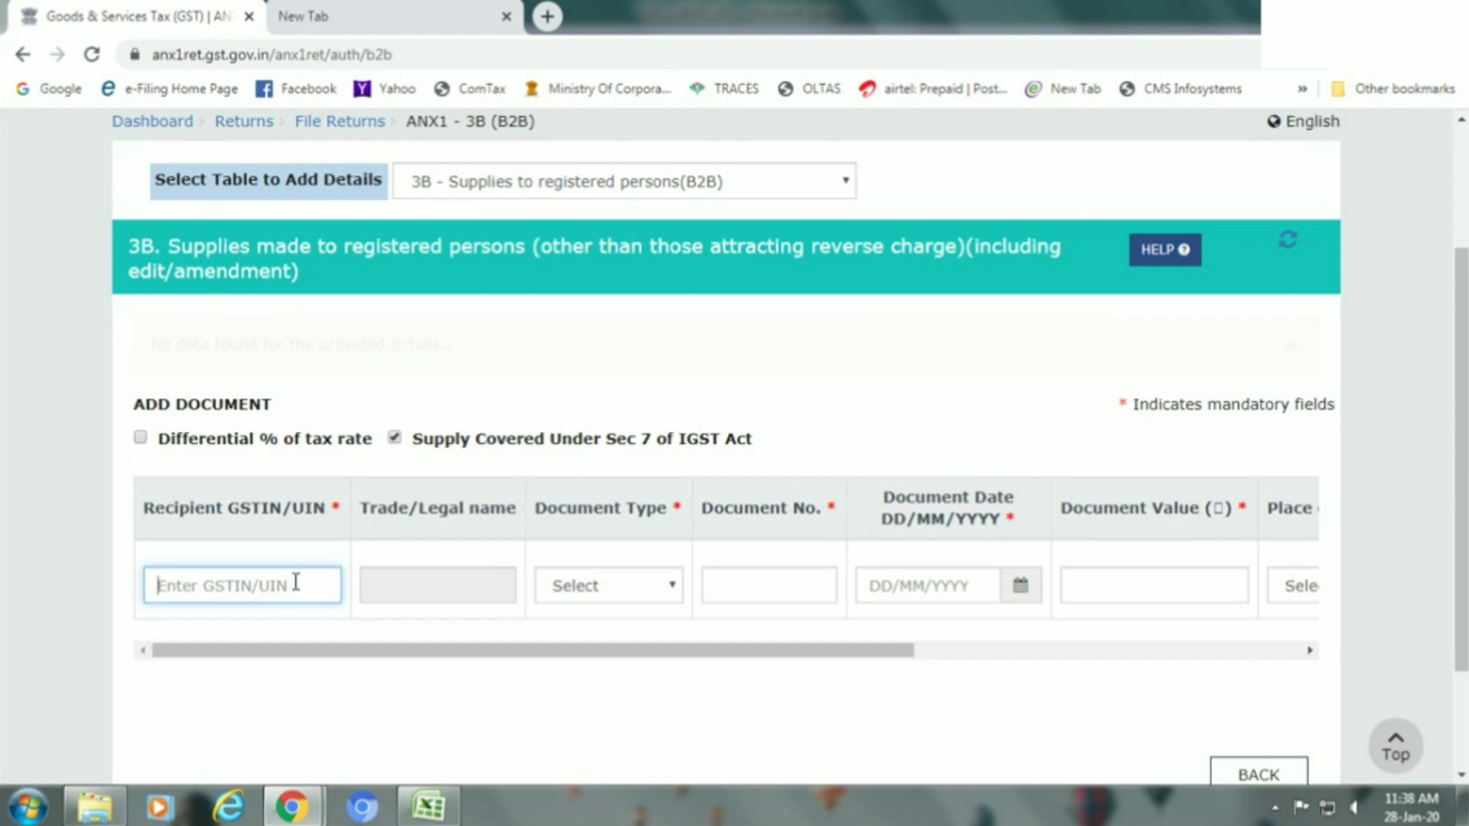
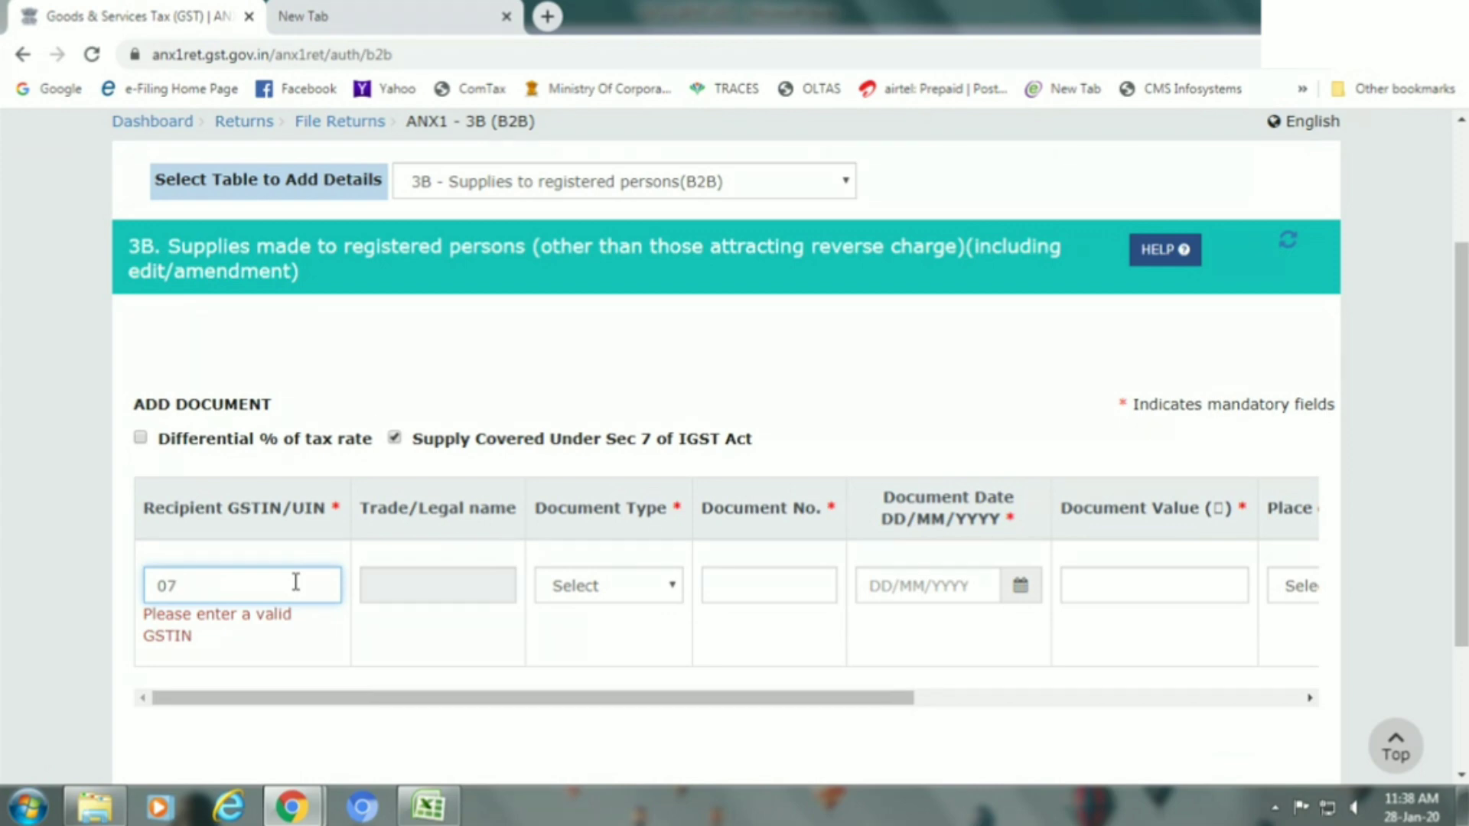
# Enter the recipient's GSTIN in Recipient GSTIN/UIN so the trade/legal name fills in automatically.
pyautogui.scroll(-1, 297, 585)
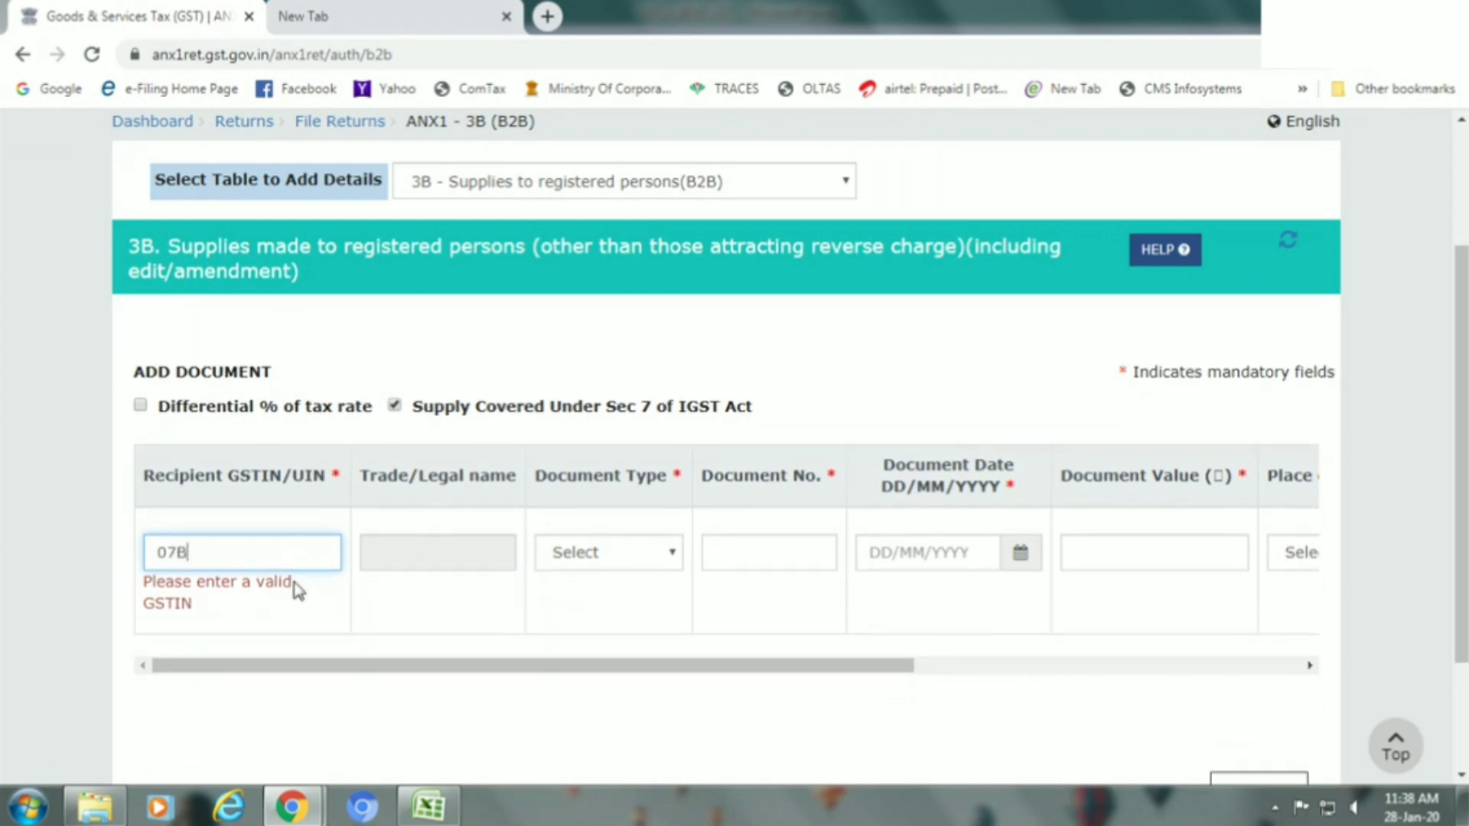
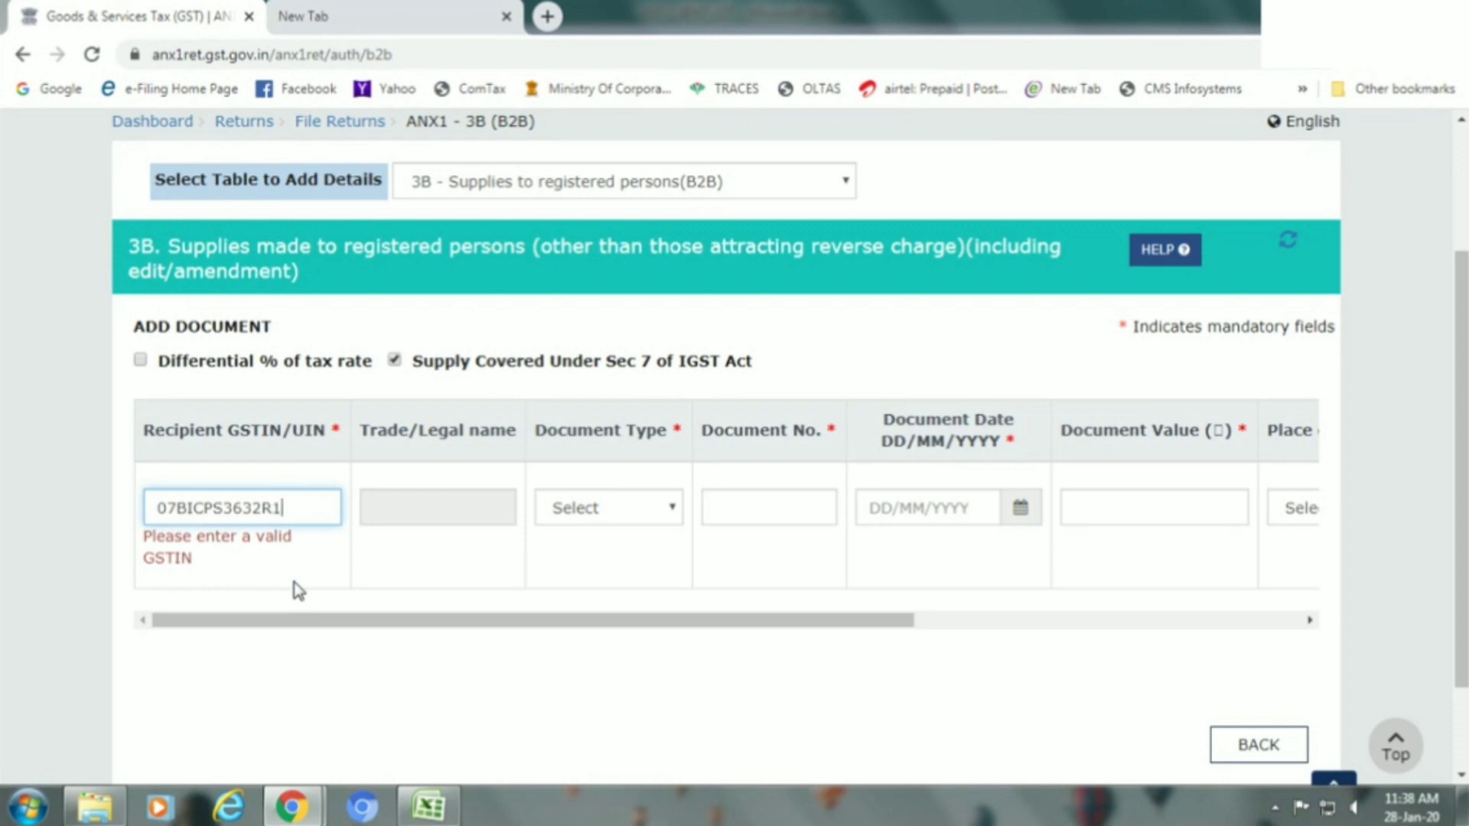
pyautogui.press('Tab')
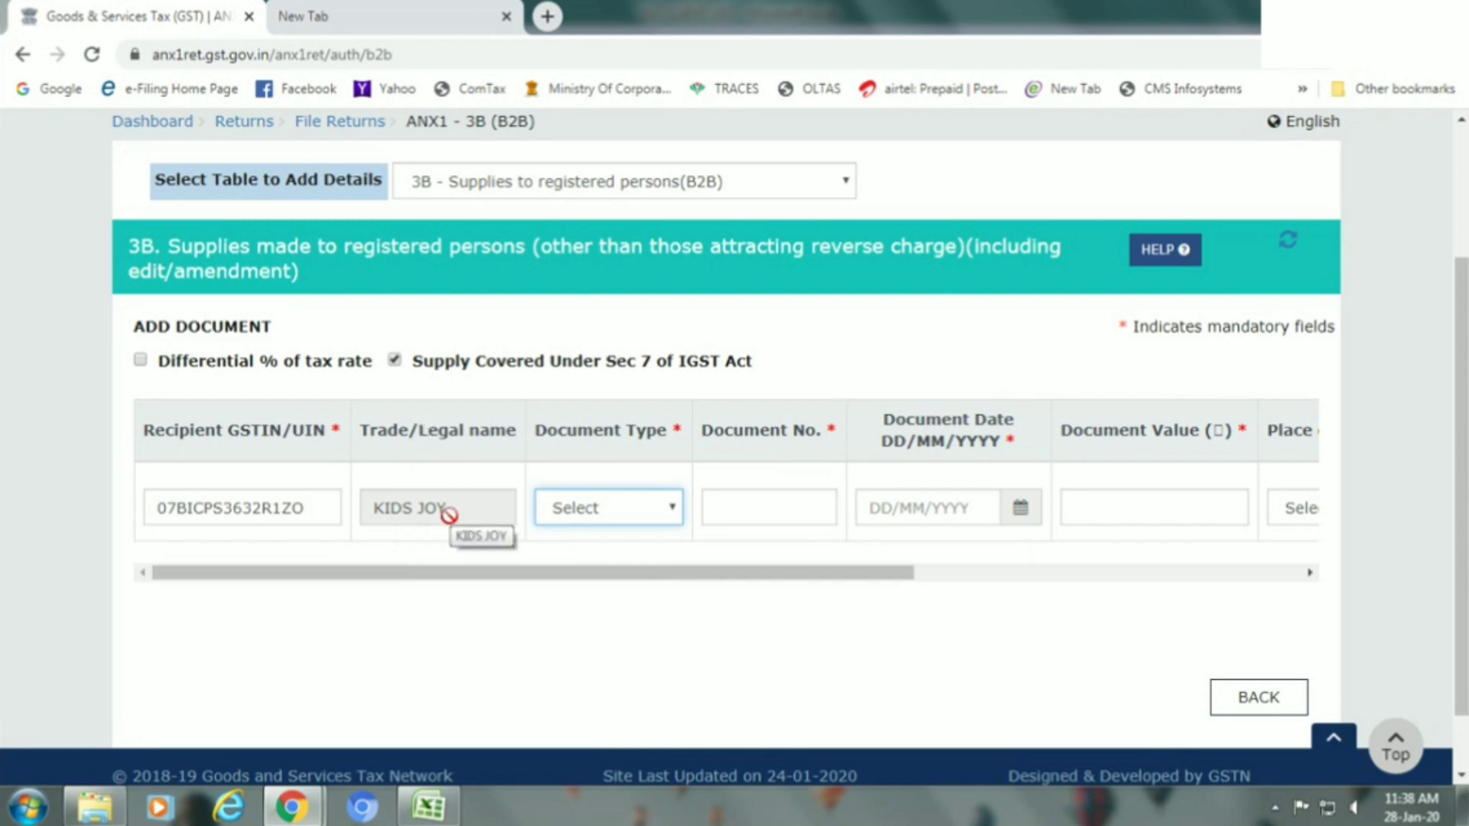
pyautogui.click(589, 516)
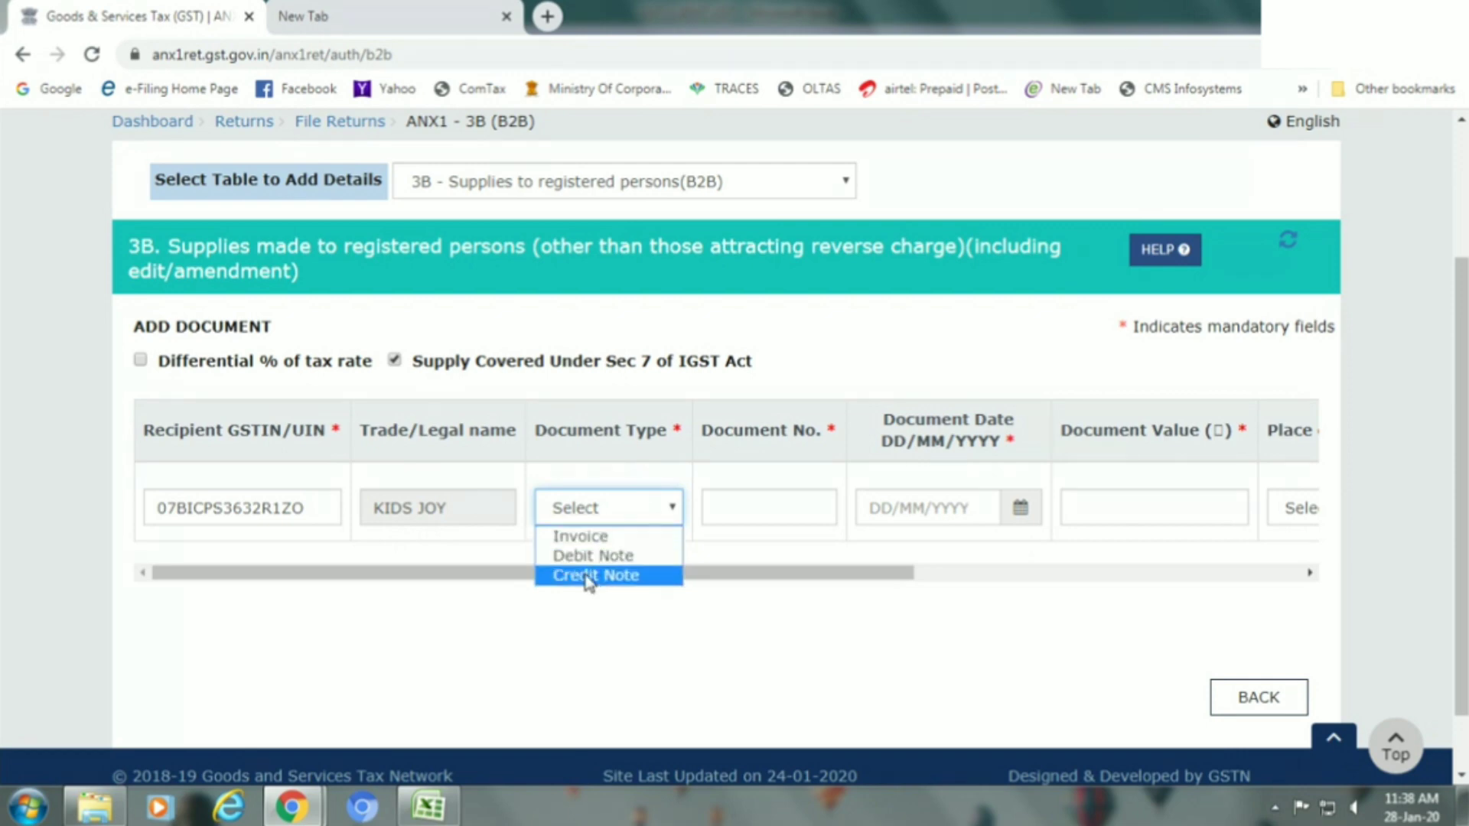
# Enter Invoice 563, dated 07/12/2019, with document value 10584 in the 3B row.
pyautogui.press('Up')
pyautogui.click(658, 518)
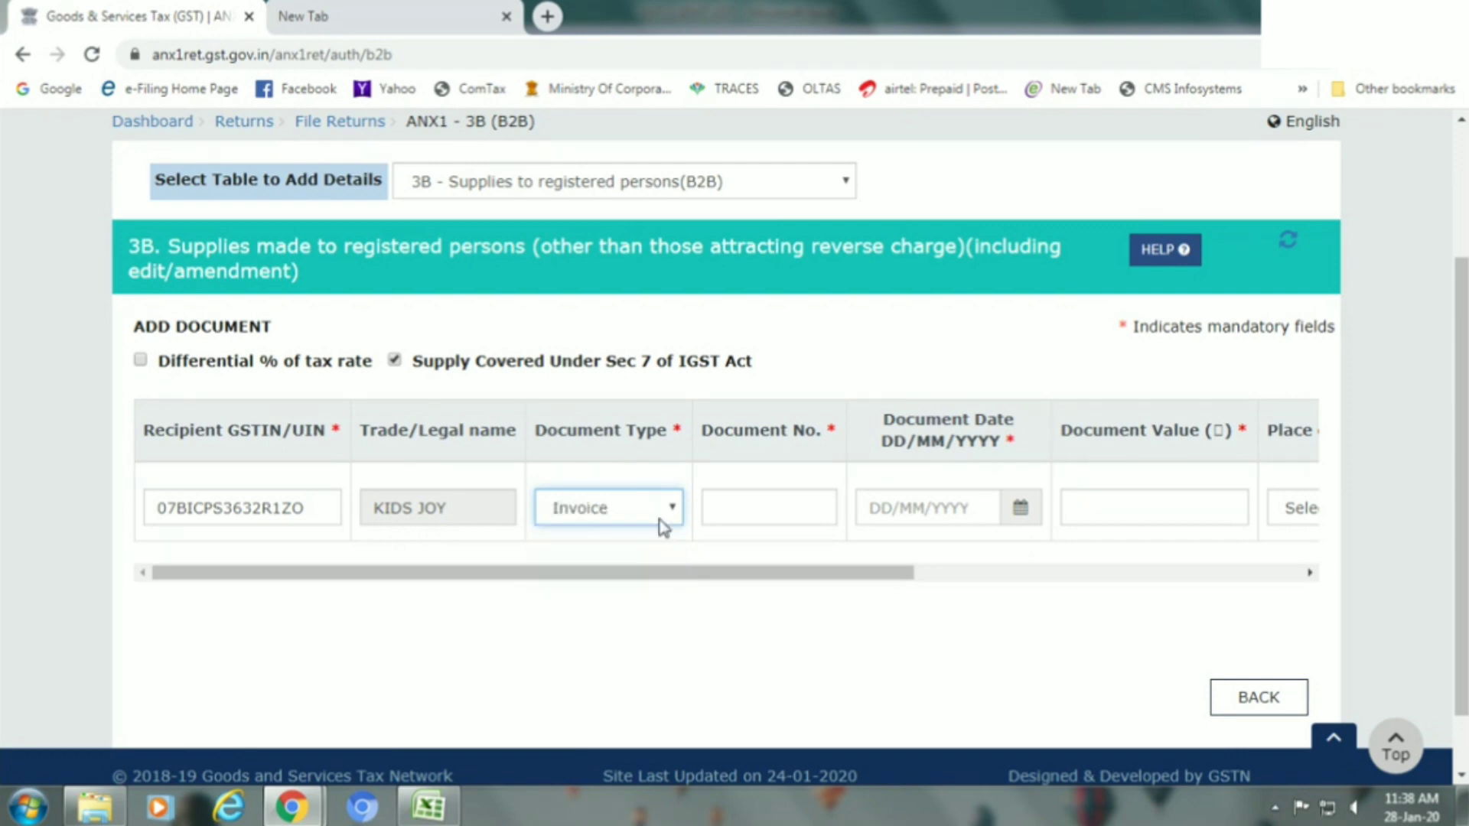
pyautogui.click(734, 506)
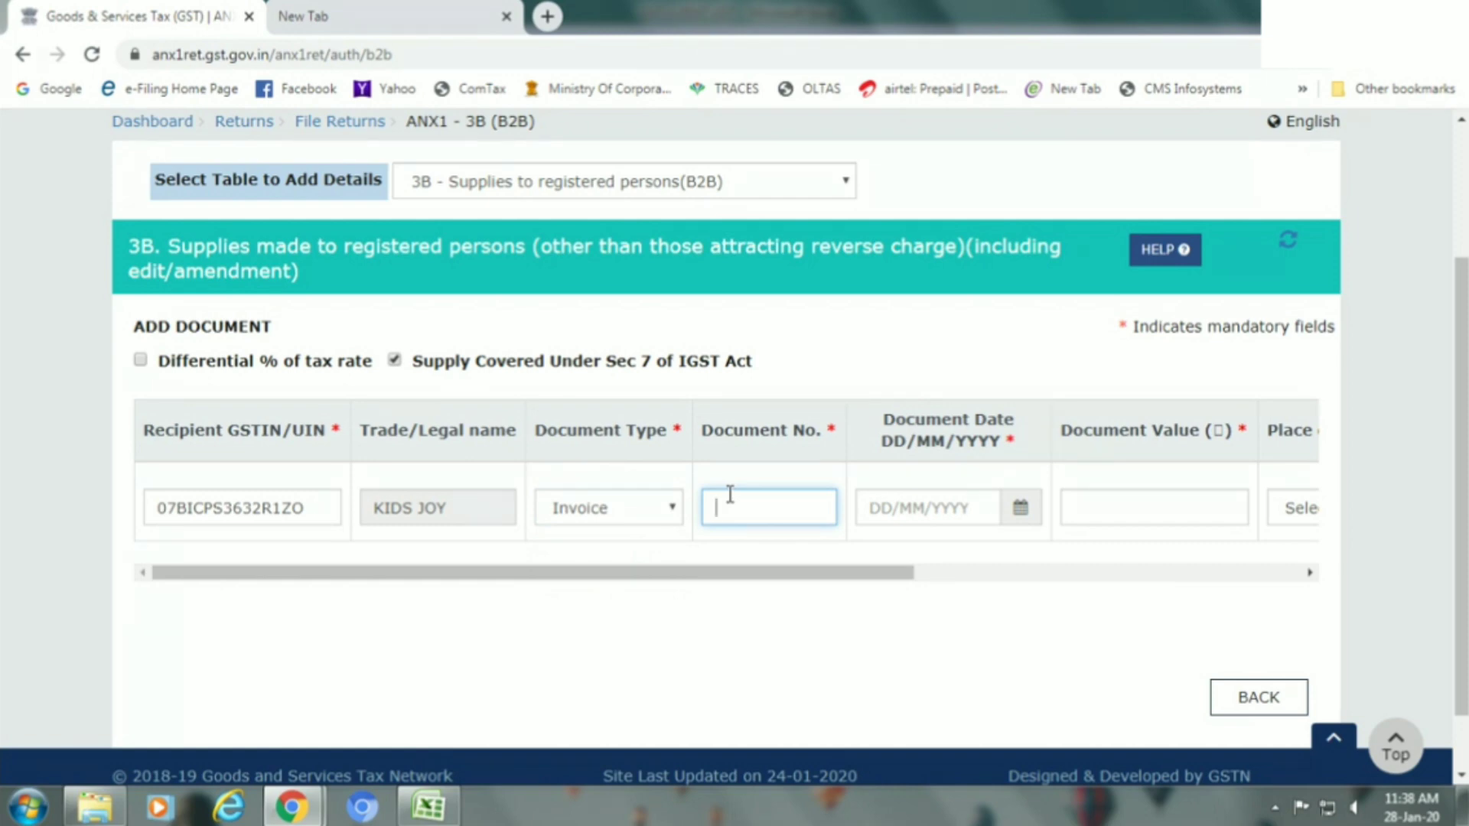
pyautogui.write('563')
pyautogui.press('Tab')
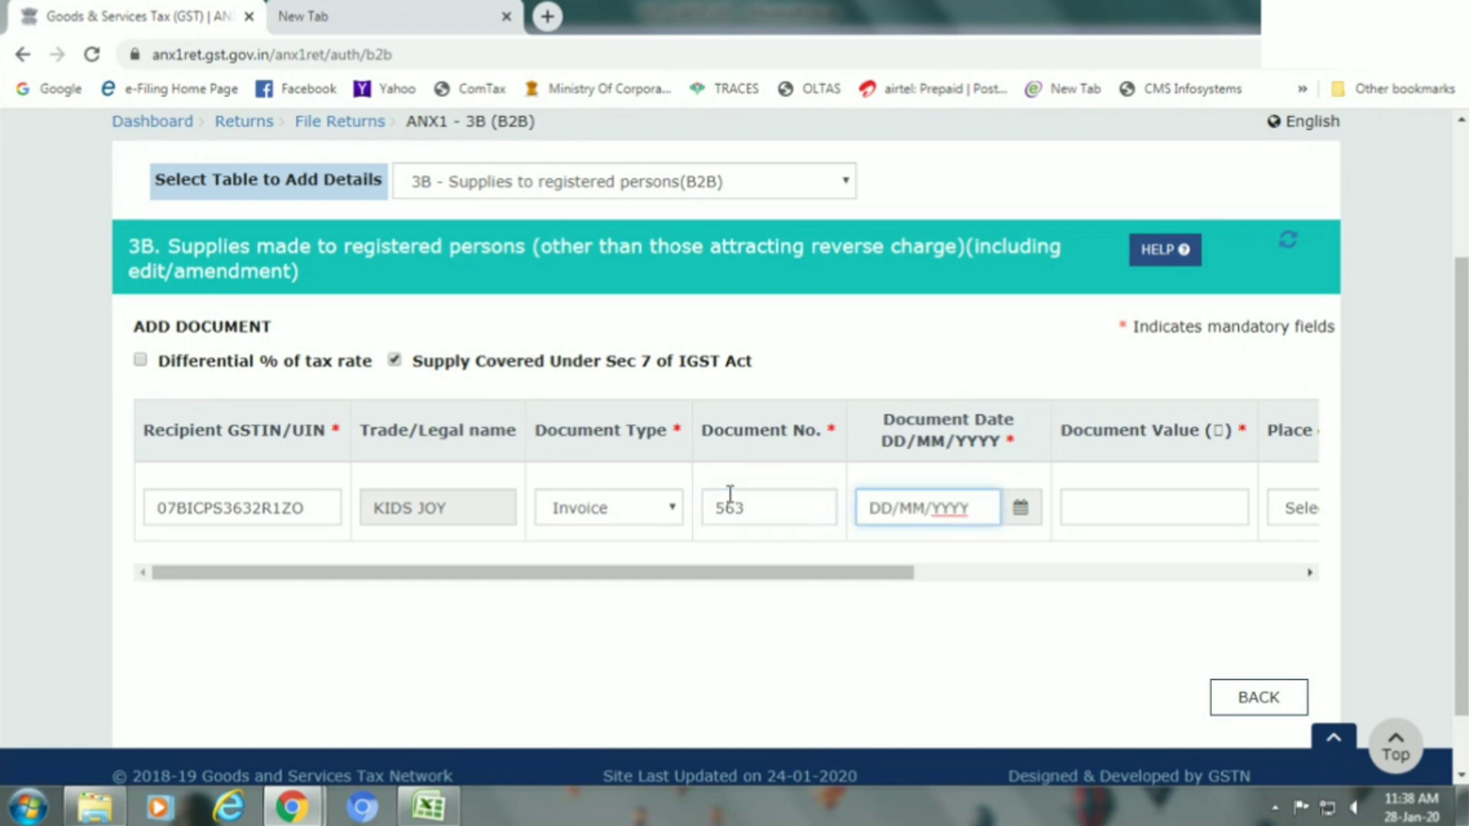
pyautogui.write('07/12/2019')
pyautogui.press('Tab')
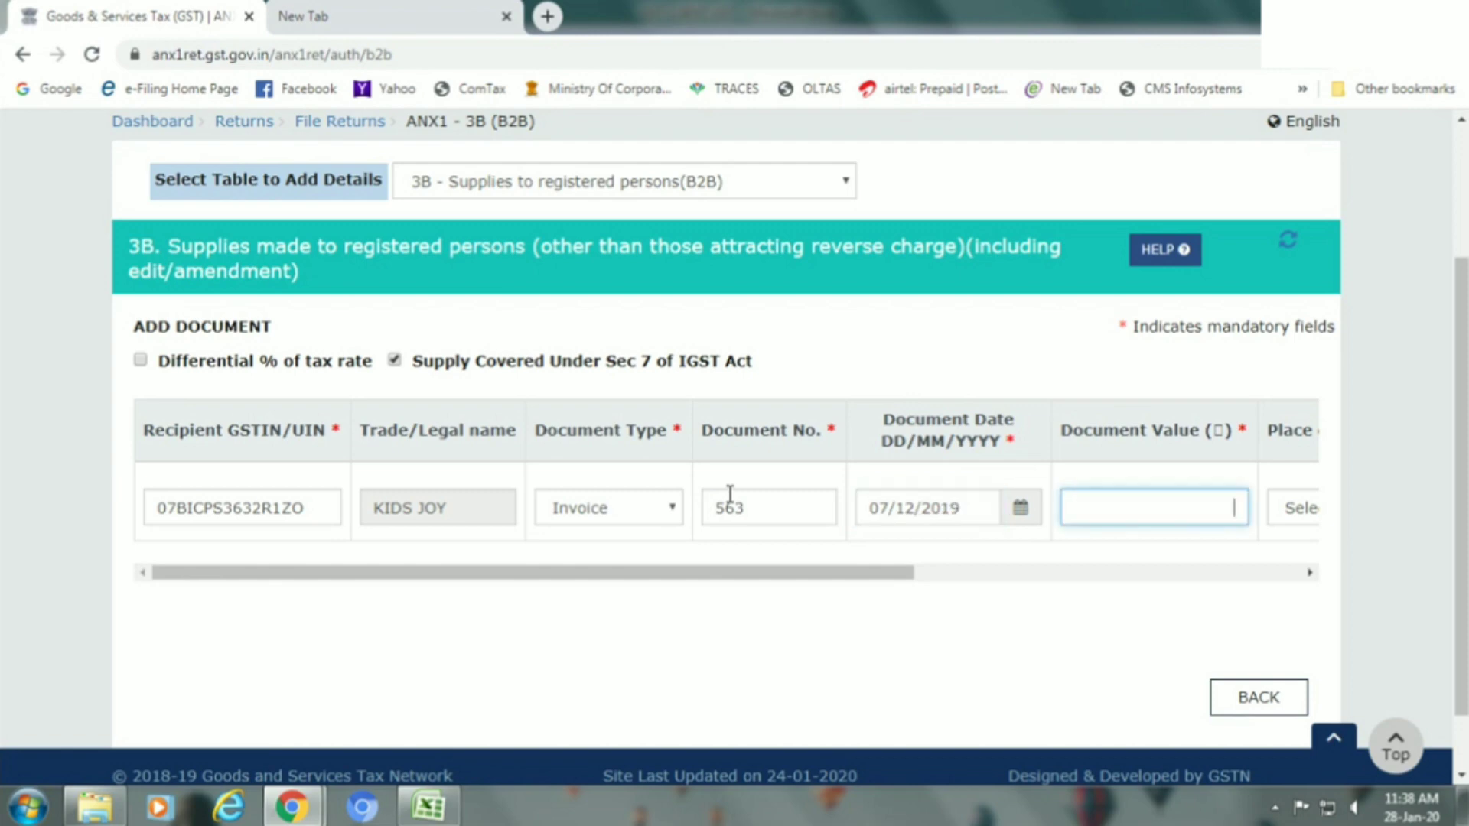
pyautogui.write('10584')
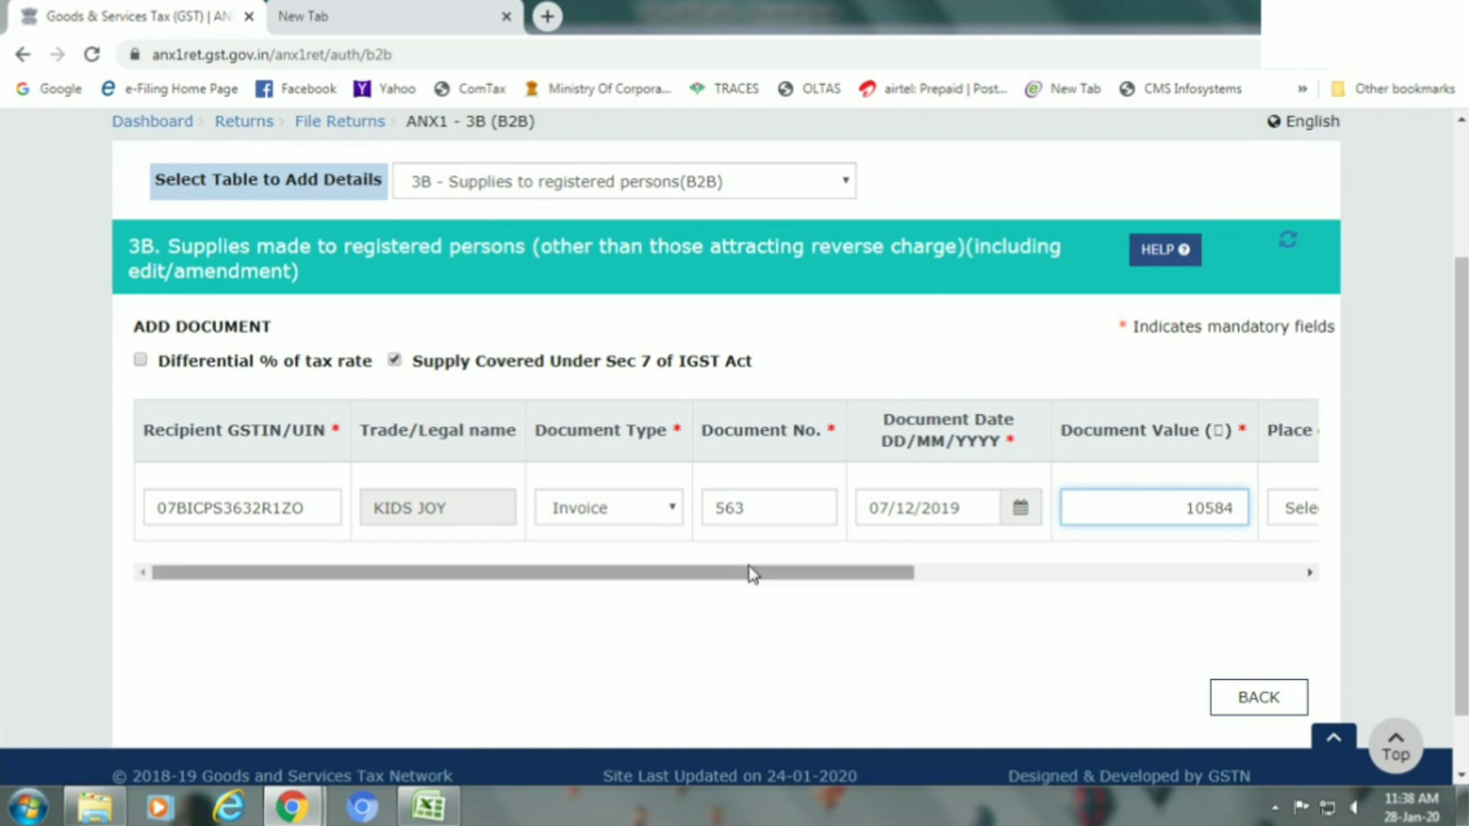
pyautogui.moveTo(750, 566); pyautogui.dragTo(1109, 579)
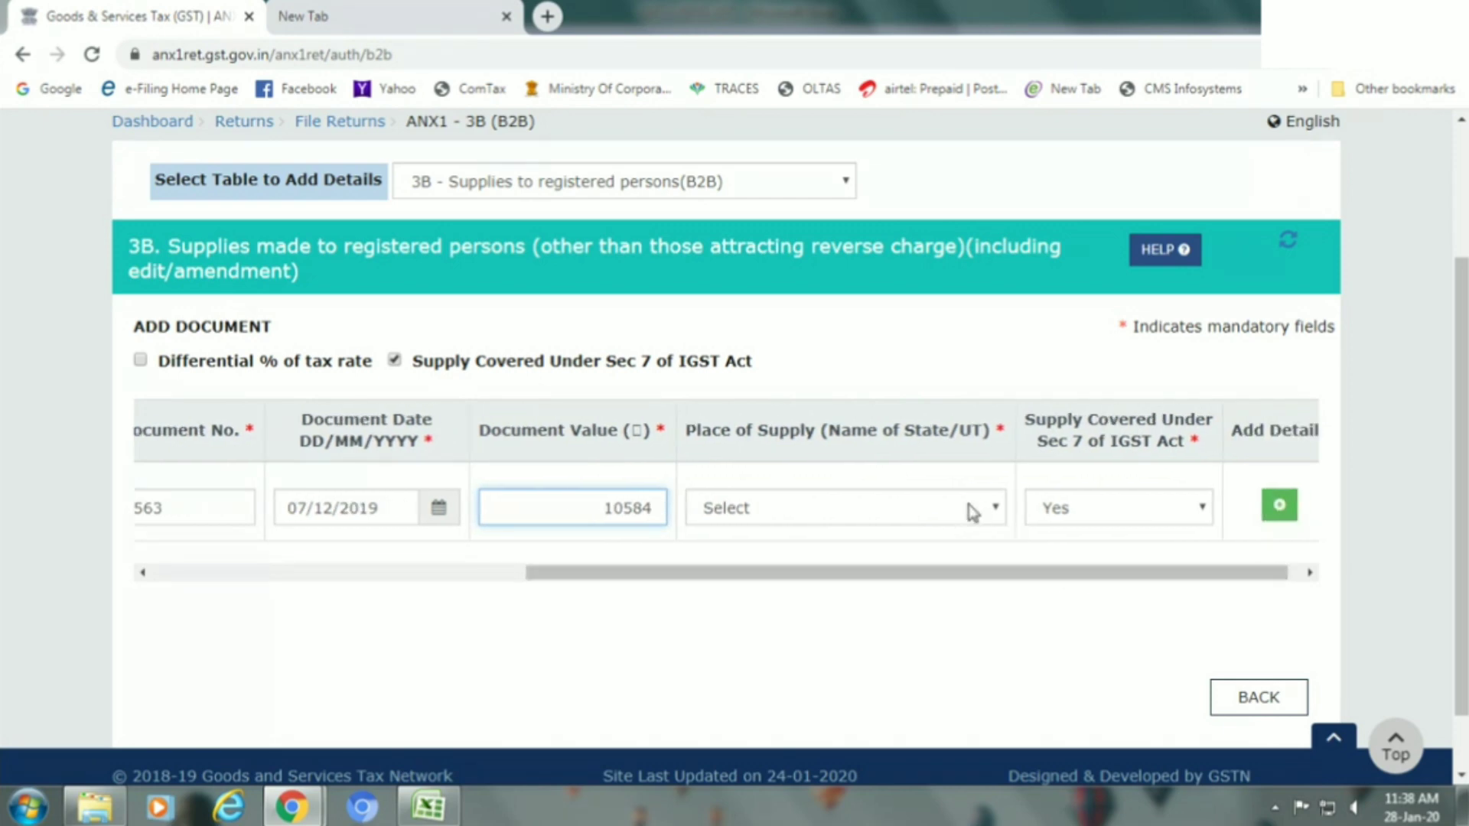
# Set the 3B row's place of supply to Delhi(07) and Sec 7 of IGST Act to Yes.
pyautogui.click(928, 514)
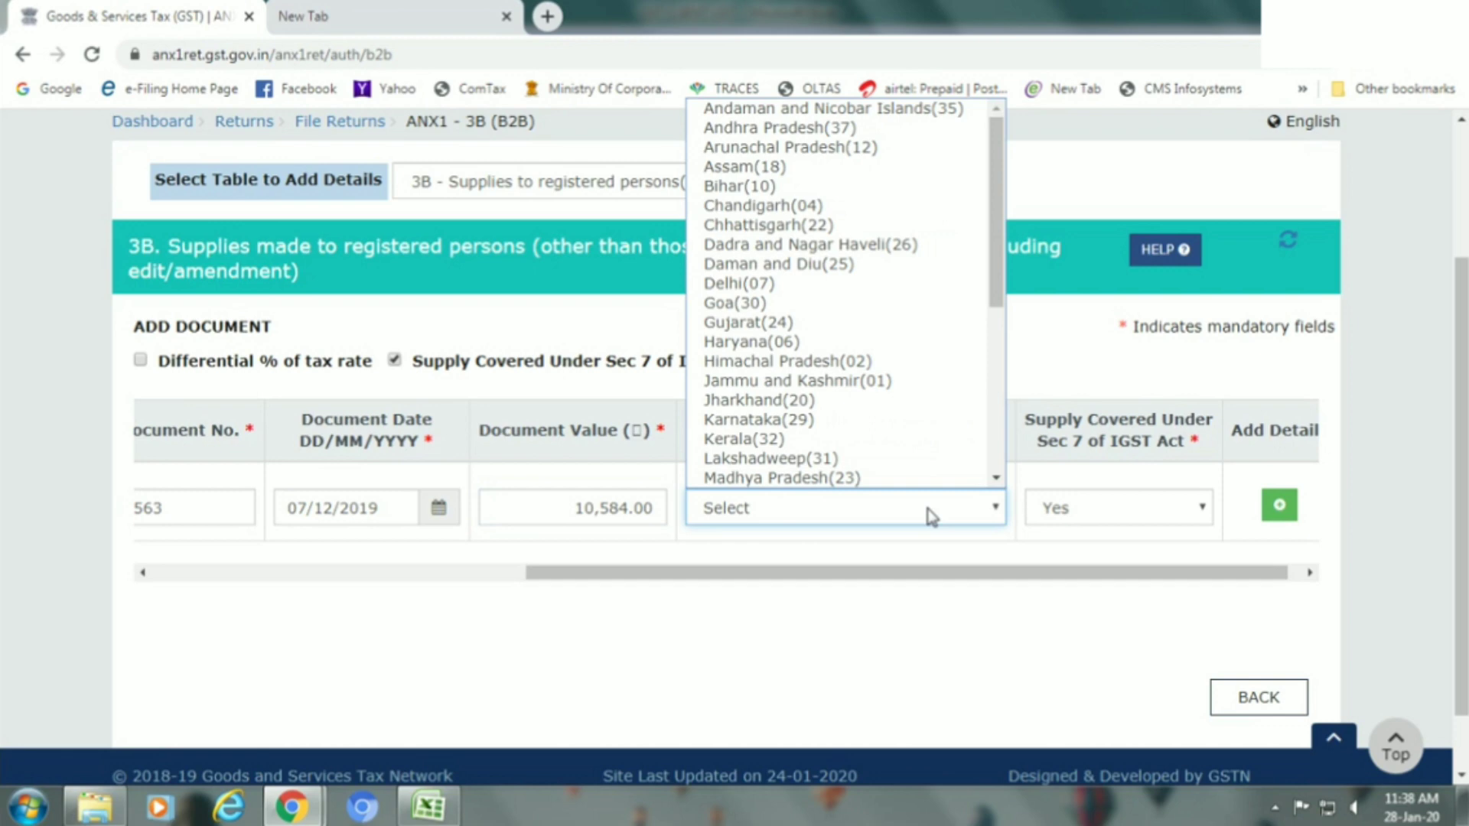
pyautogui.scroll(-1, 927, 468)
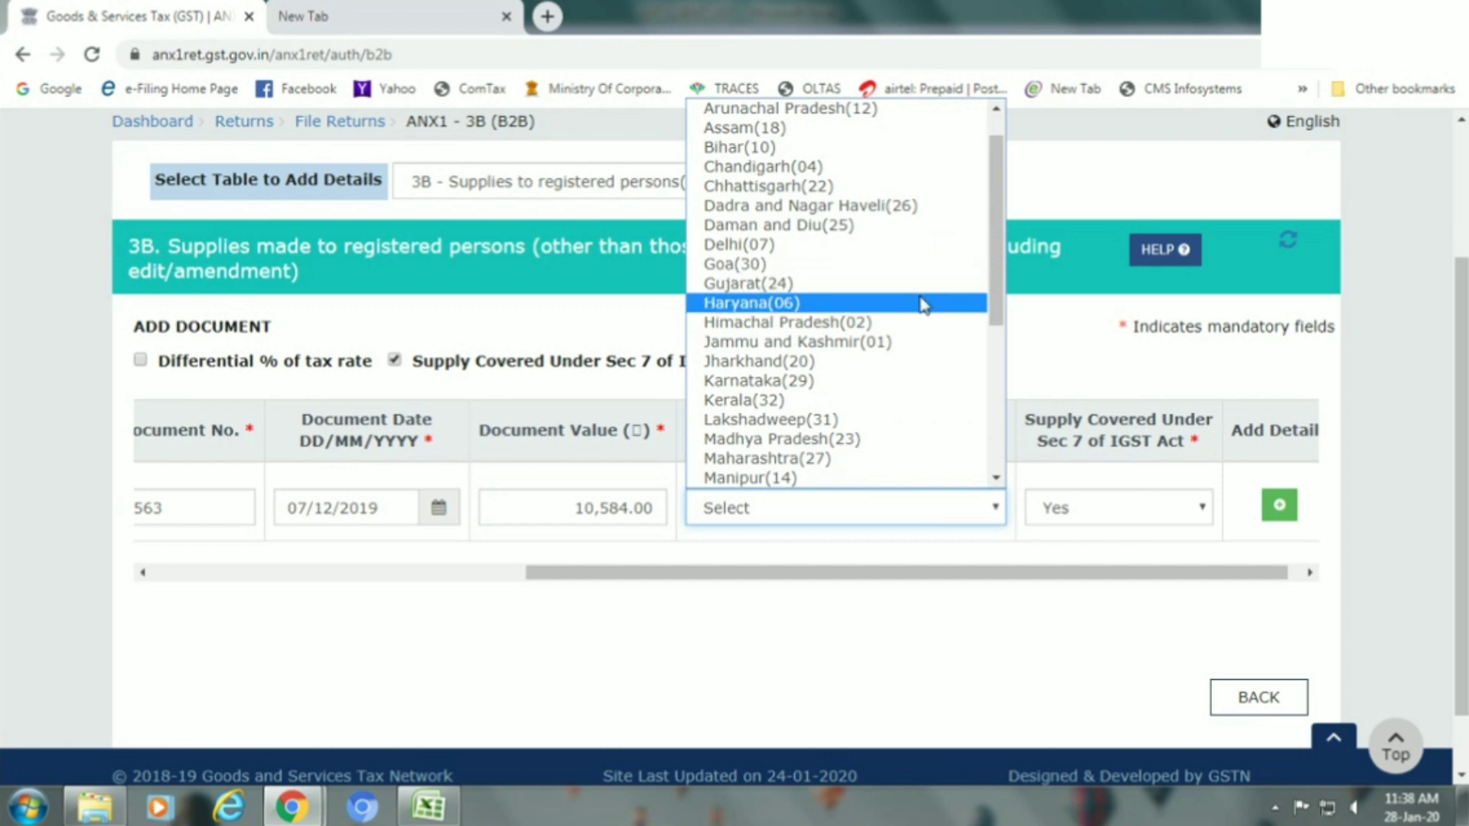
pyautogui.click(895, 247)
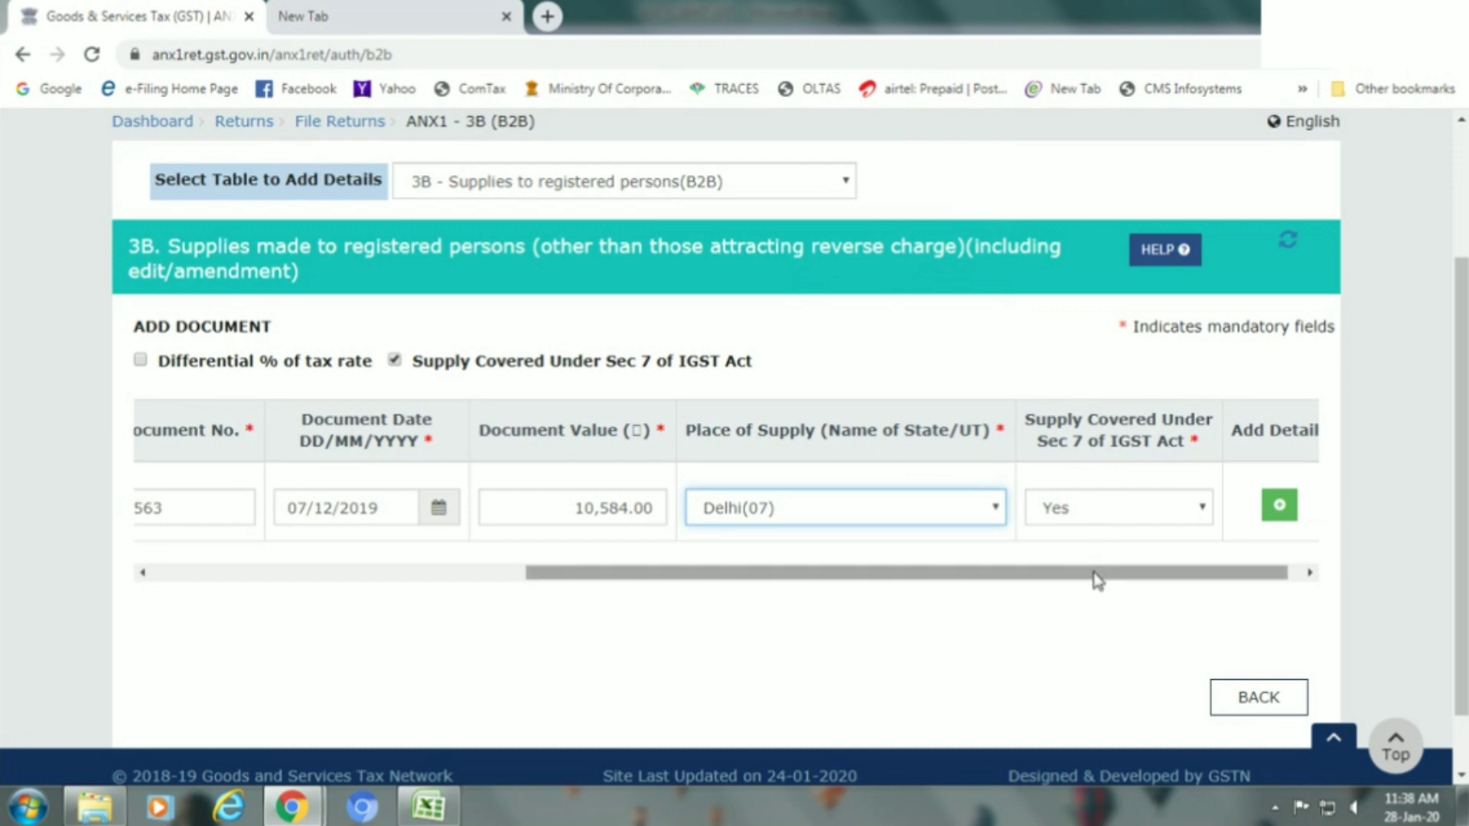
pyautogui.click(1092, 510)
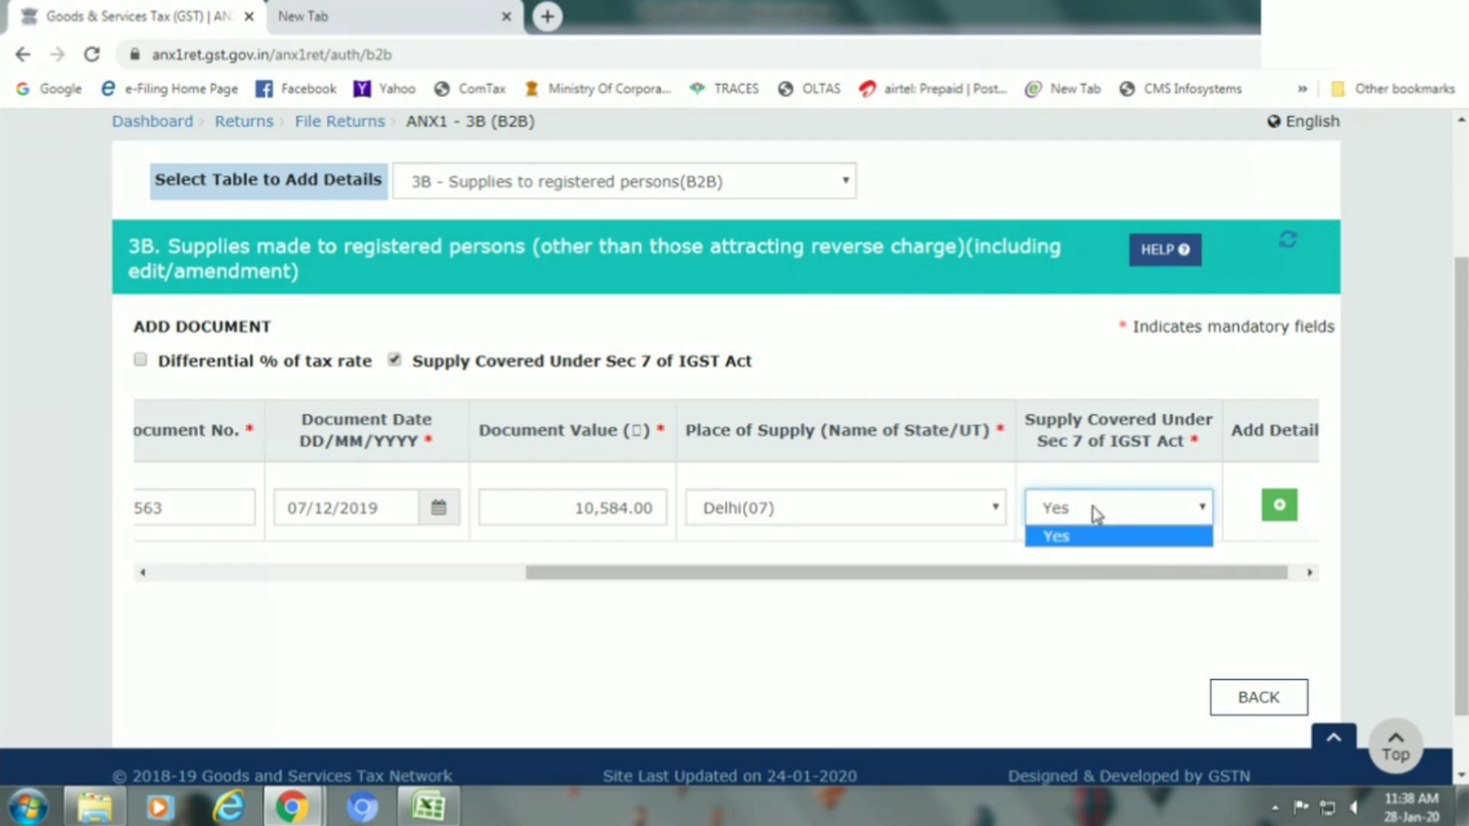
pyautogui.click(1095, 513)
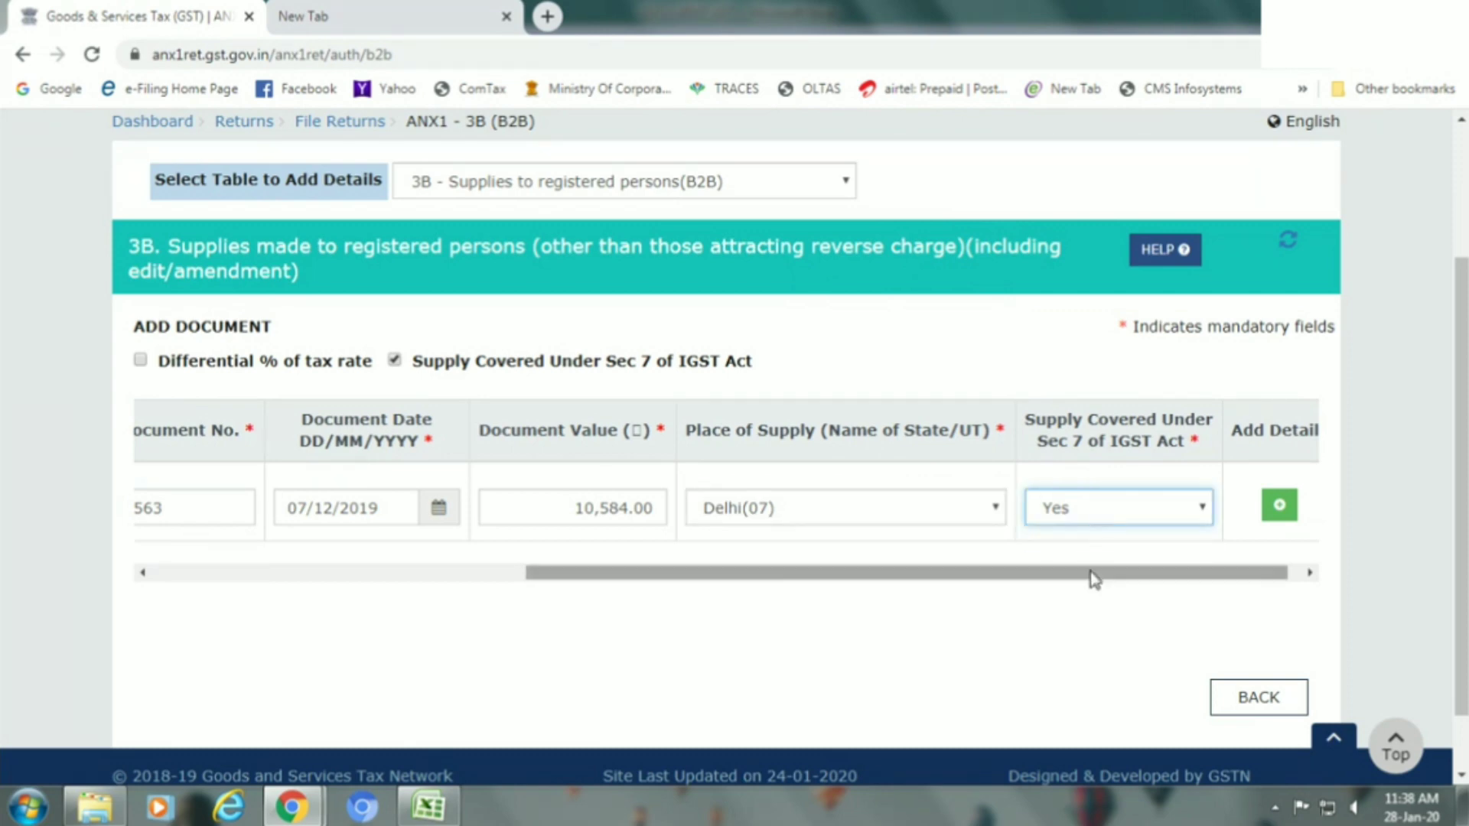
pyautogui.moveTo(1092, 574); pyautogui.dragTo(1141, 588)
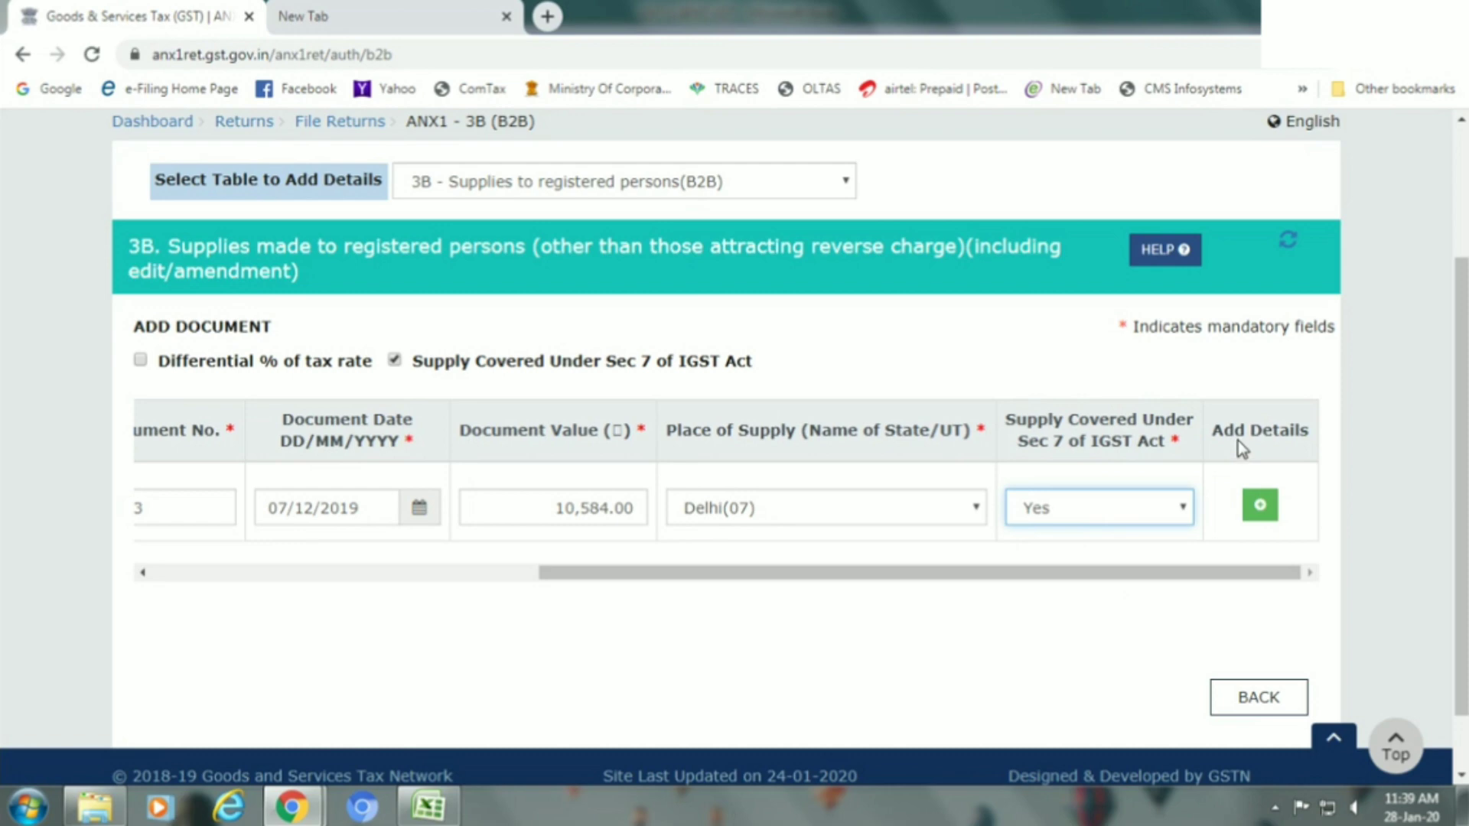
# Add an item line with taxable value 9450 and a 12% tax rate.
pyautogui.click(1260, 504)
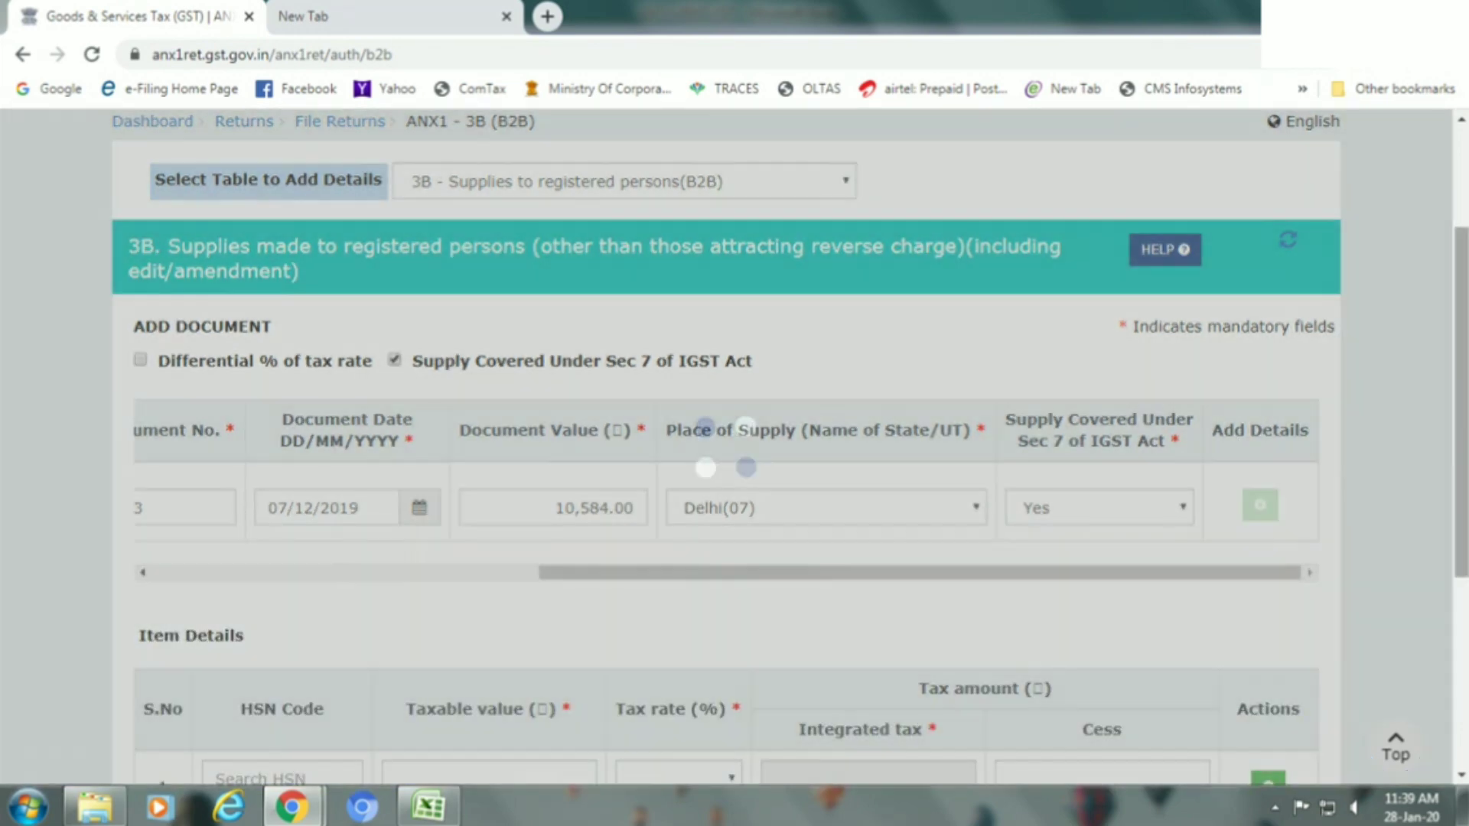
pyautogui.scroll(-2, 1462, 547)
pyautogui.scroll(-2, 1419, 601)
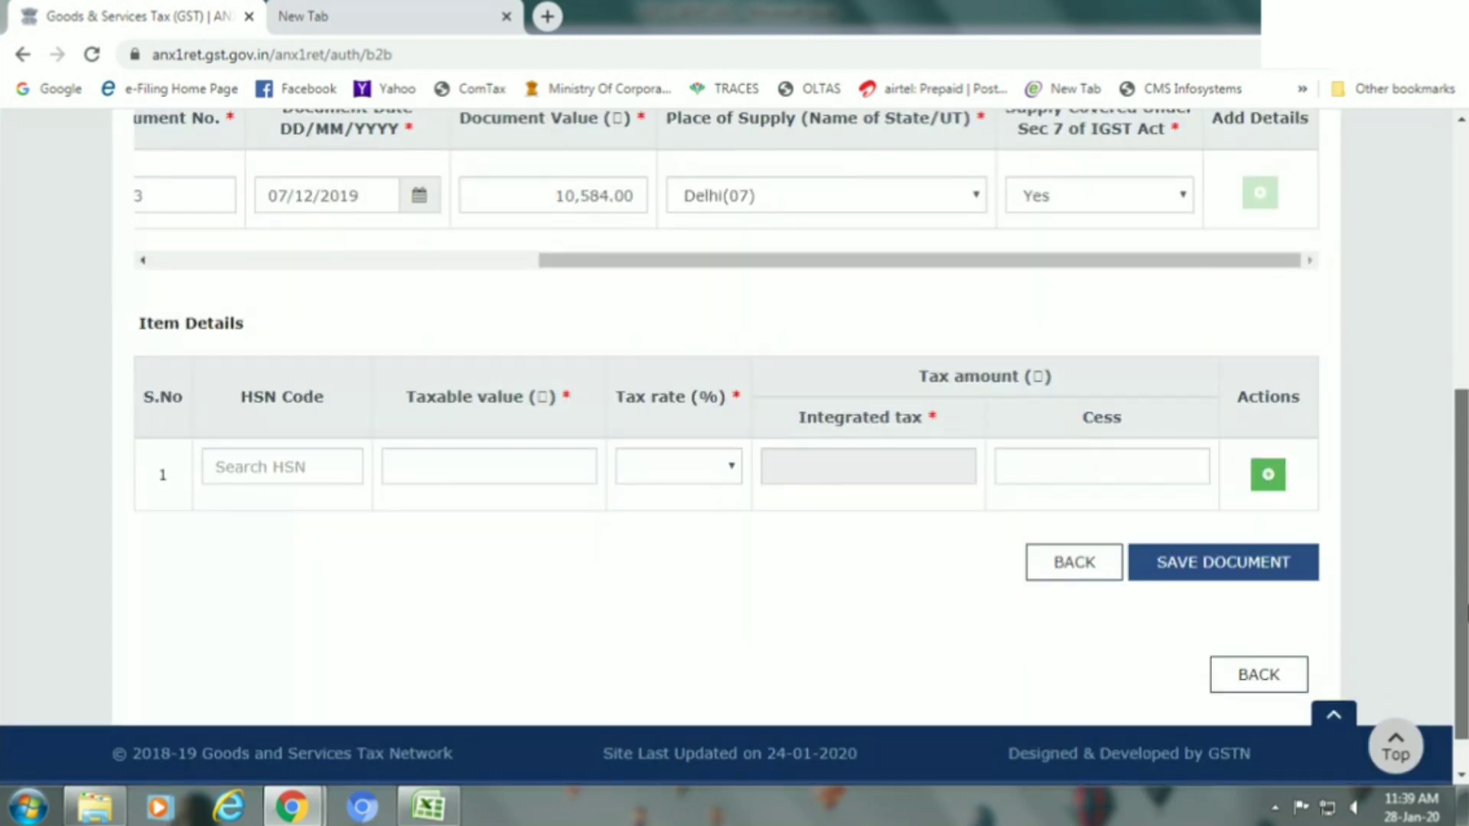
pyautogui.click(304, 466)
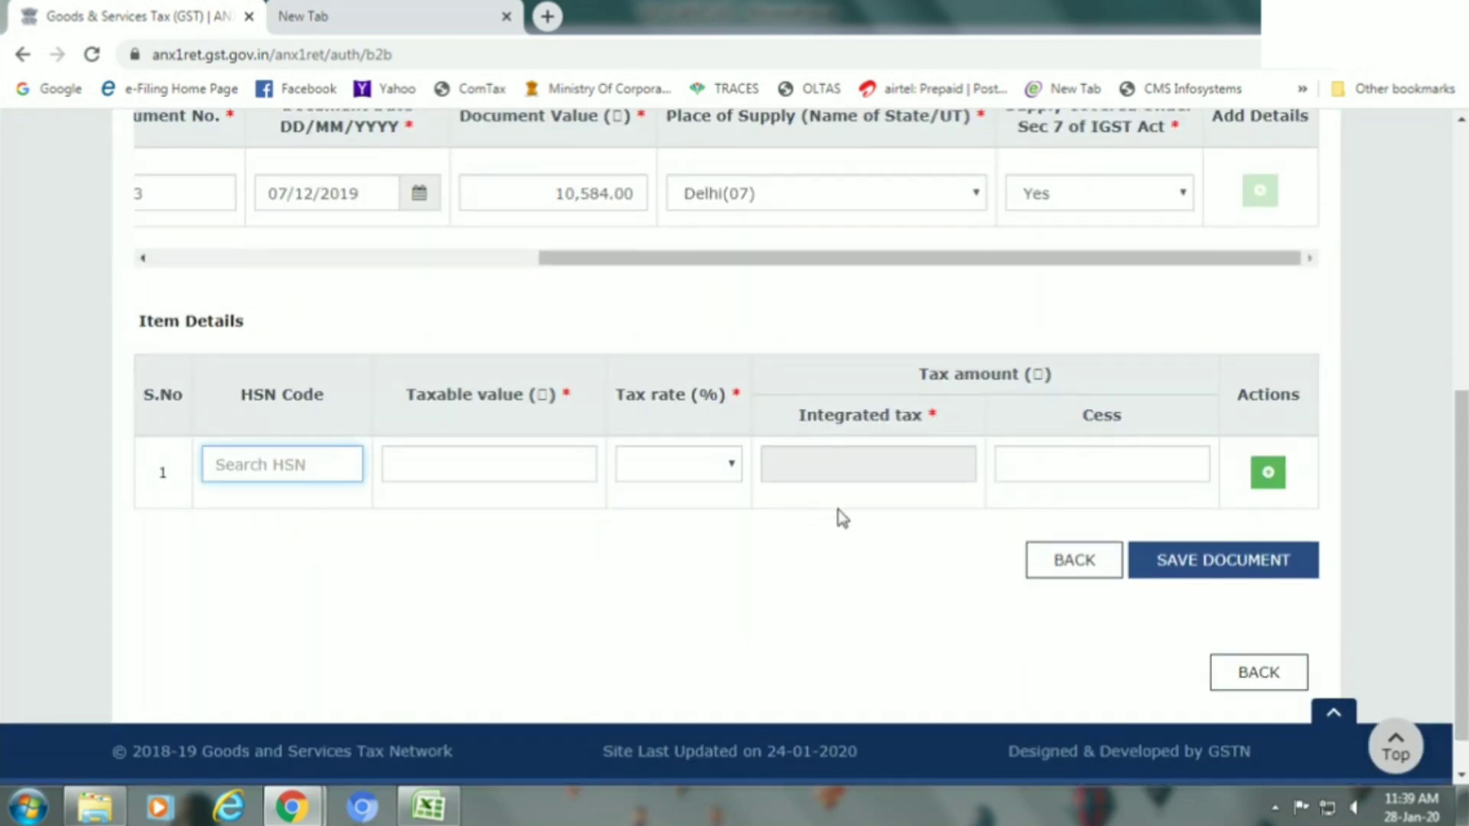
pyautogui.press('Tab')
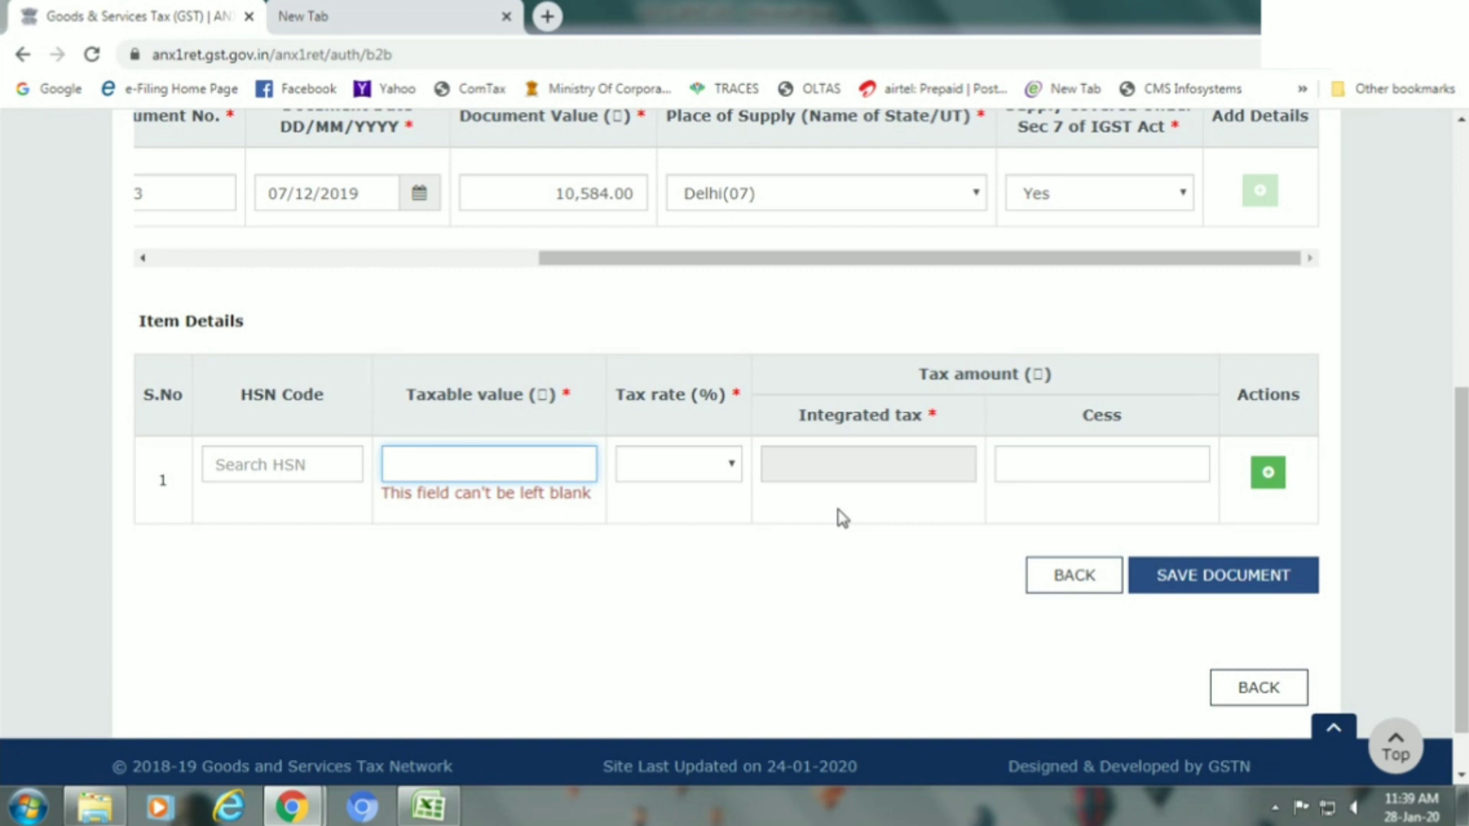
pyautogui.write('9450')
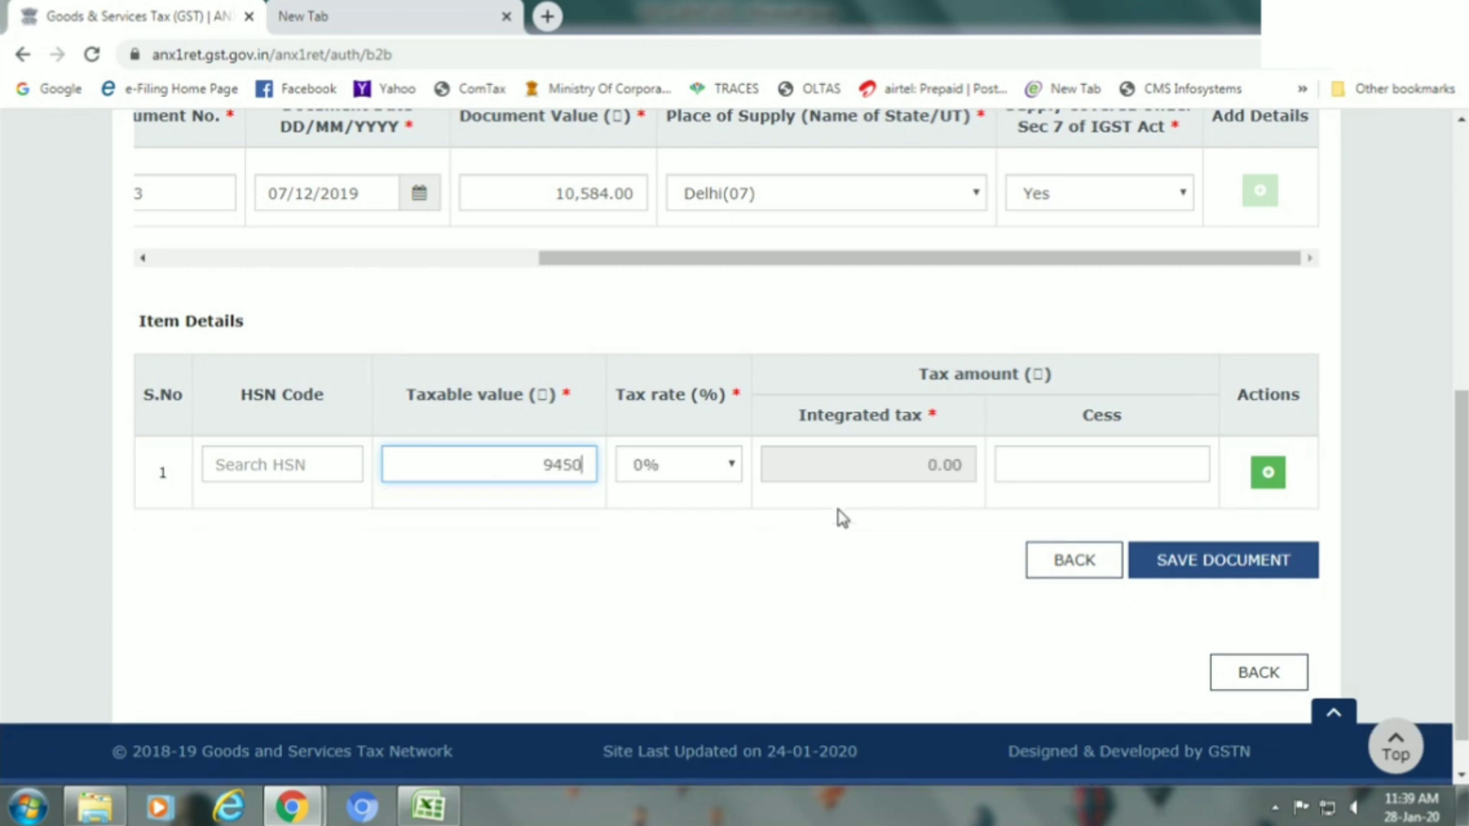
pyautogui.press('Tab')
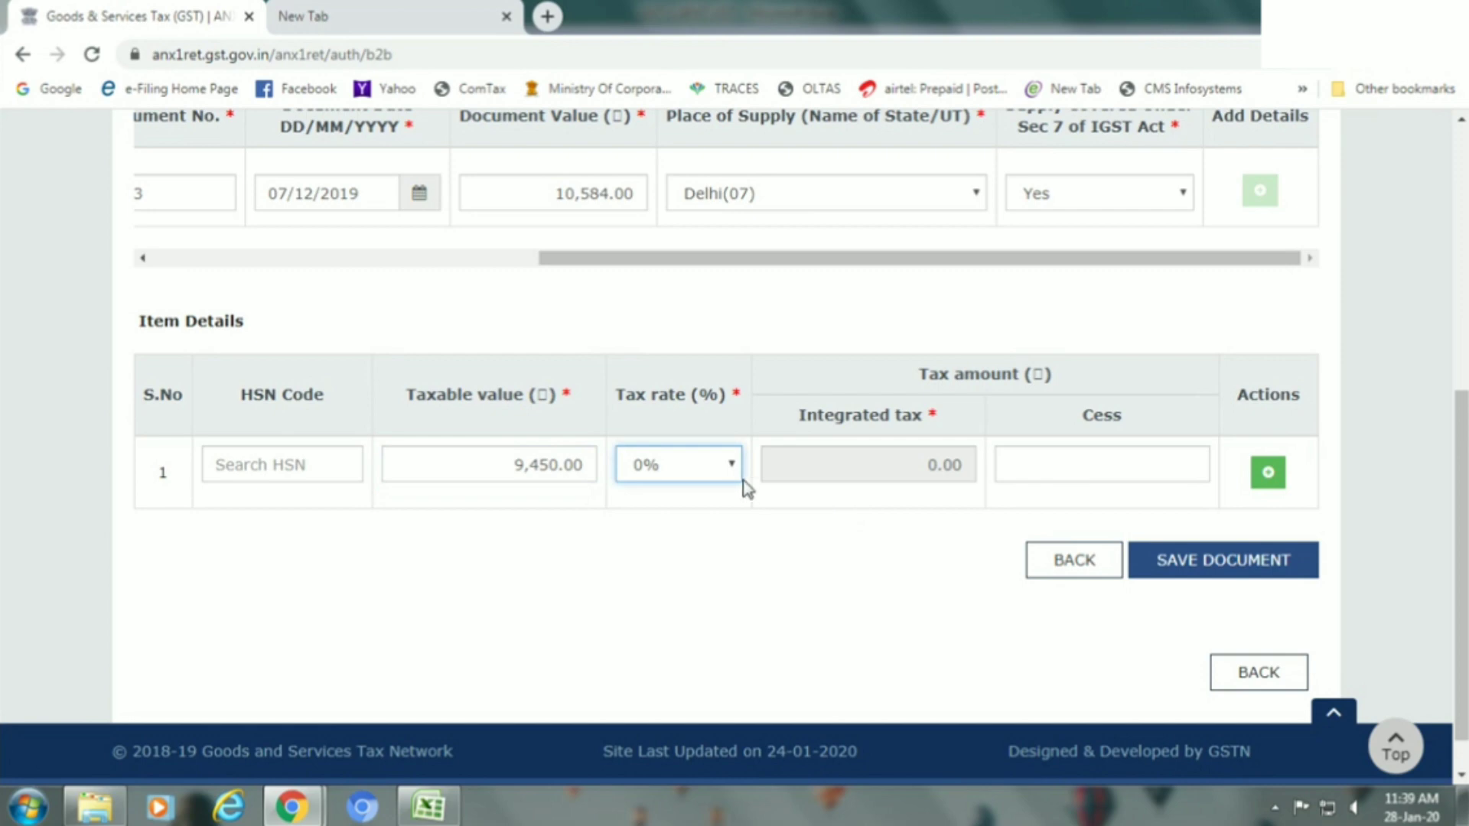
pyautogui.click(720, 464)
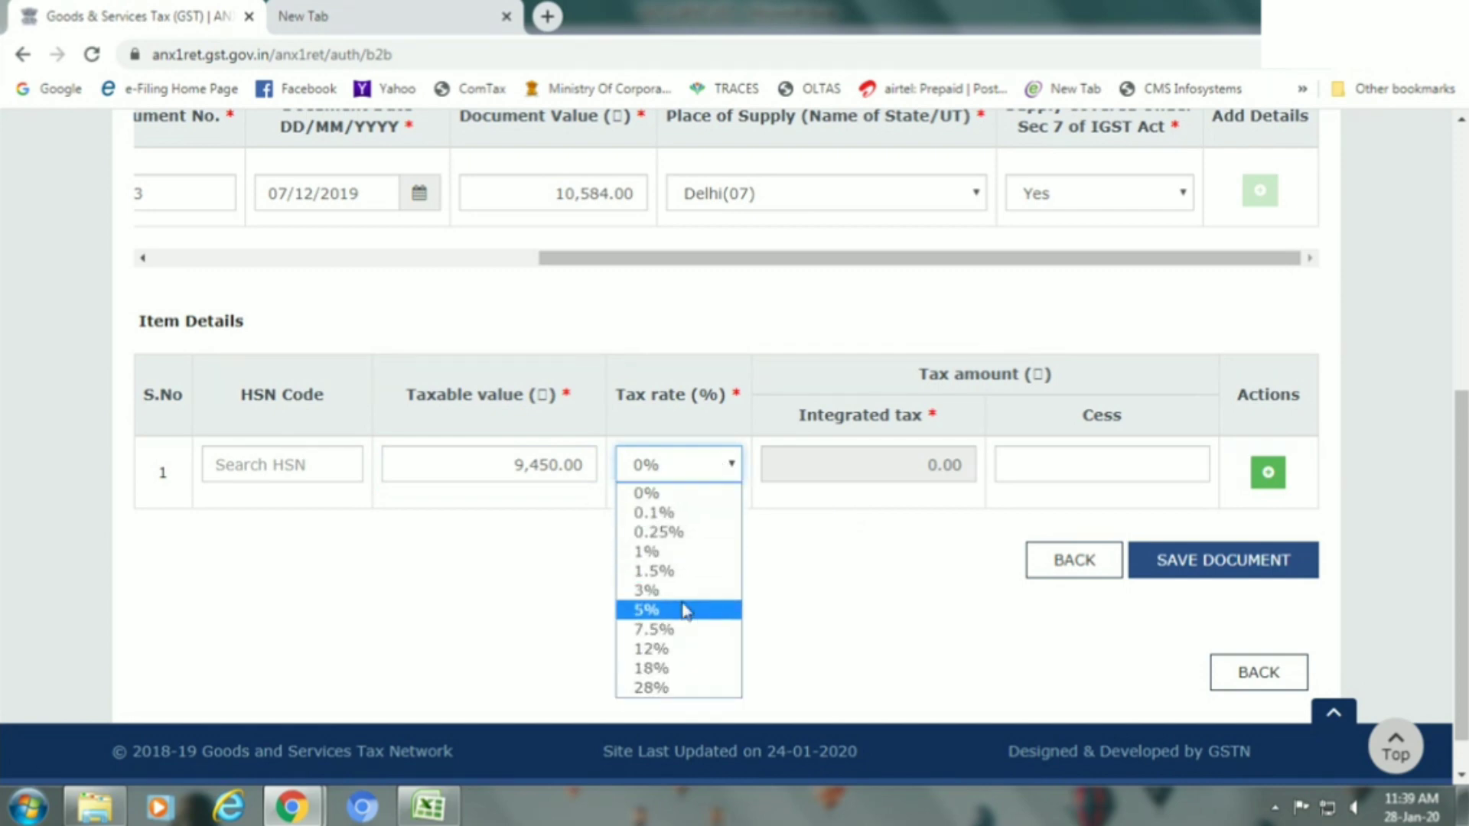
pyautogui.click(679, 648)
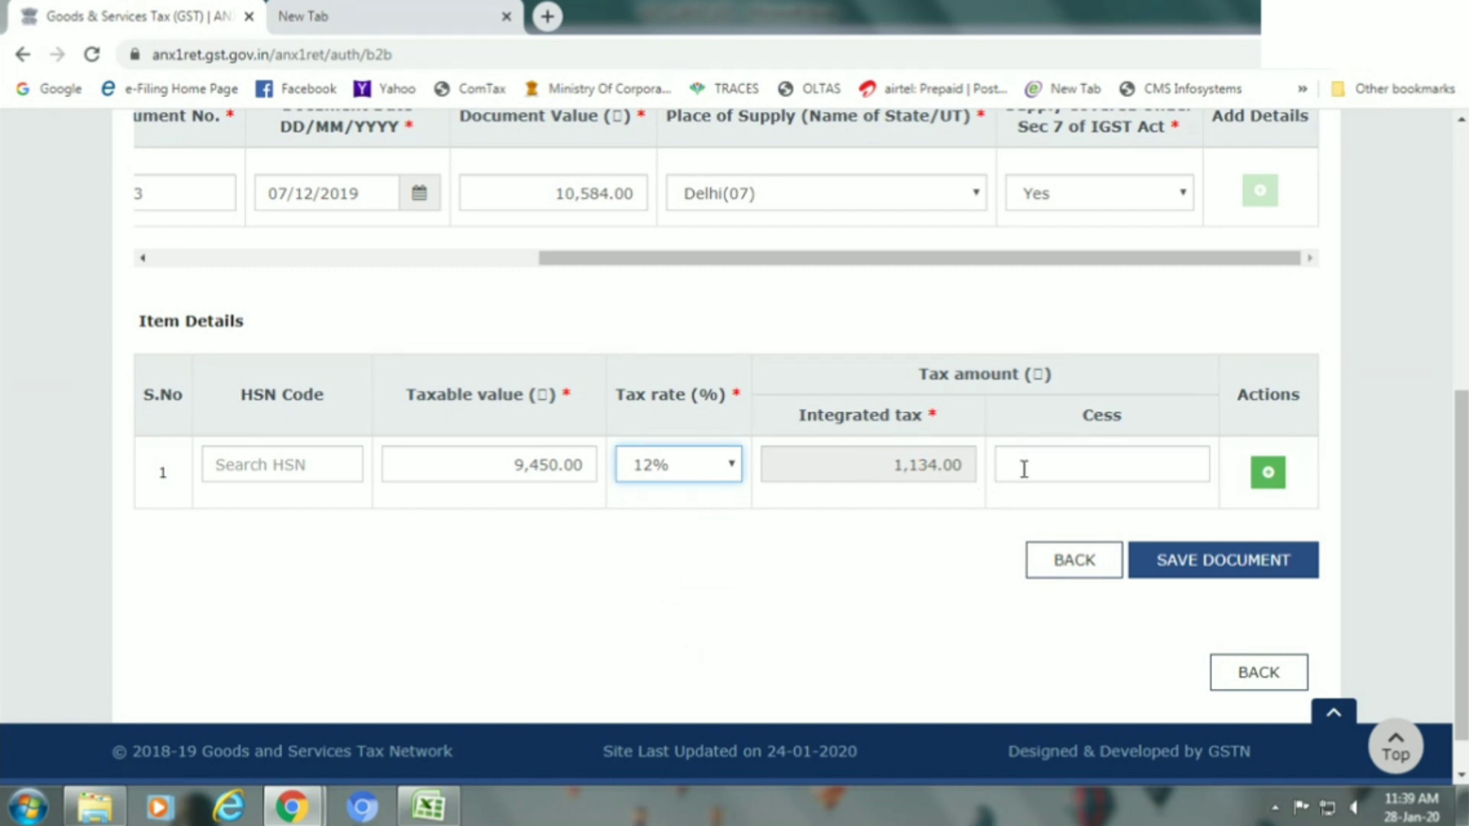
# Save the B2B invoice and confirm it's pending as In-Processing with 1,134.00 integrated tax.
pyautogui.click(1220, 561)
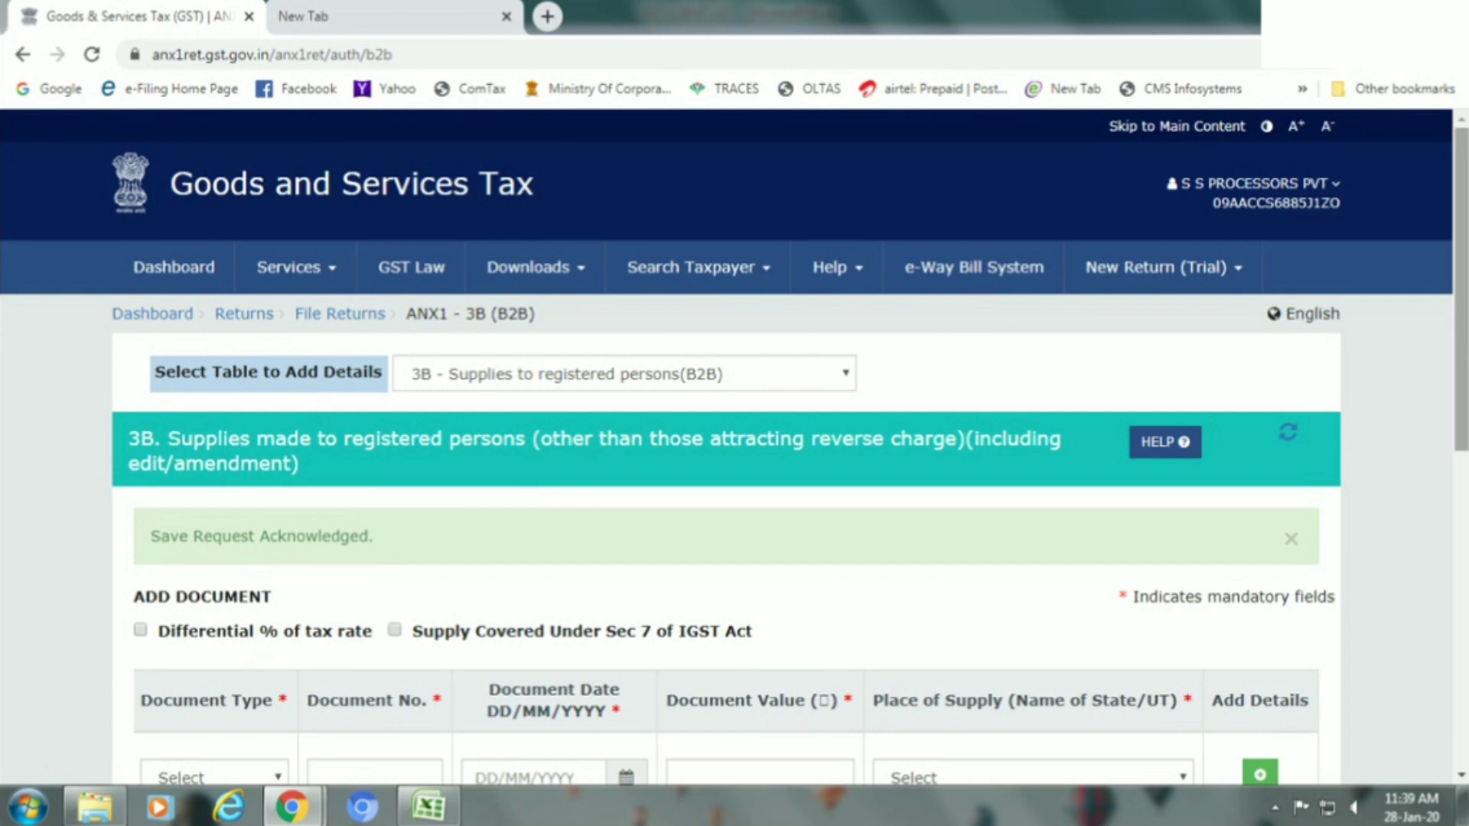
pyautogui.scroll(-2, 1320, 422)
pyautogui.scroll(-5, 735, 448)
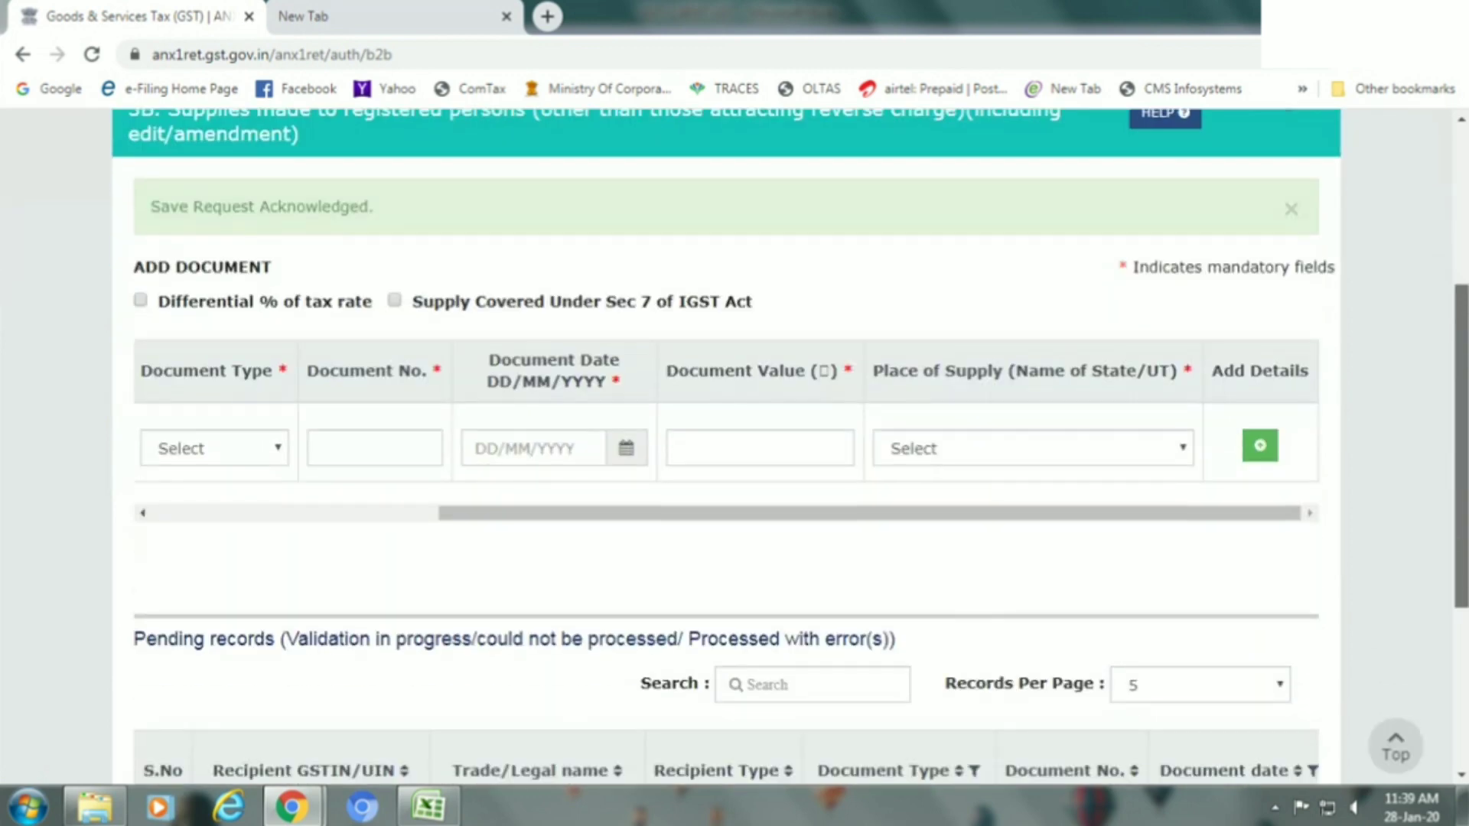
pyautogui.scroll(-3, 1130, 673)
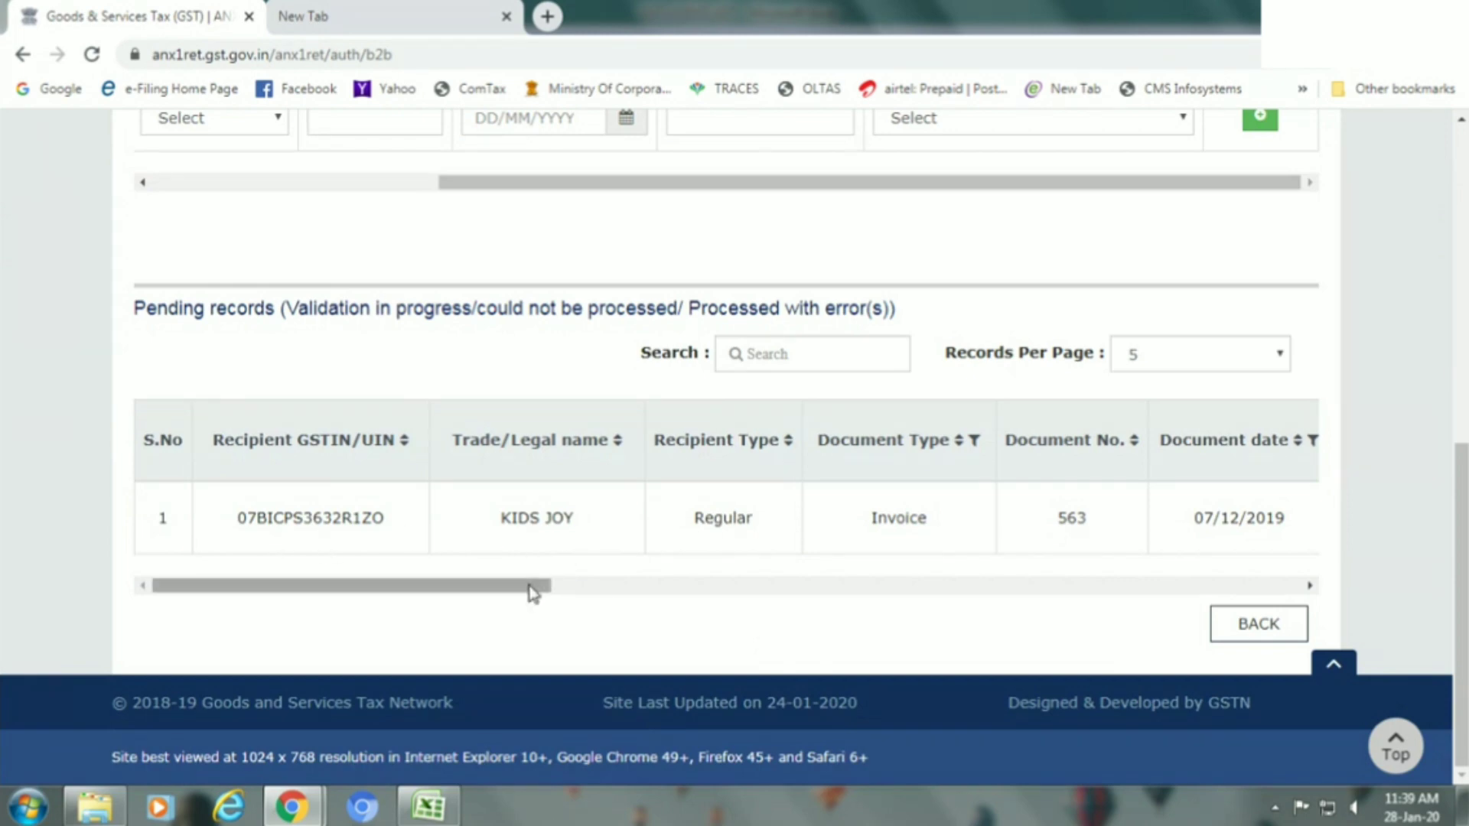
pyautogui.moveTo(533, 592); pyautogui.dragTo(1310, 579)
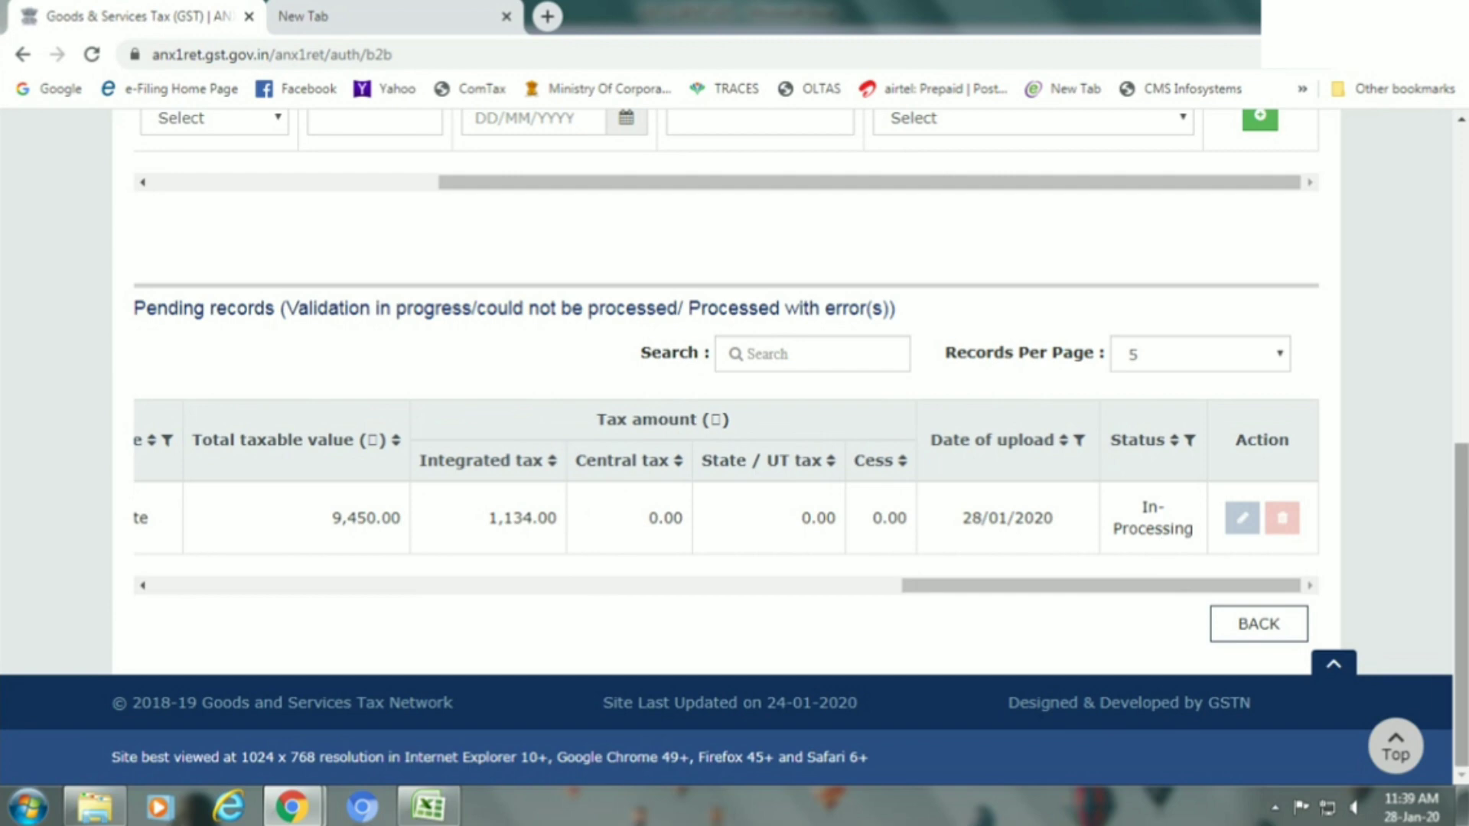
pyautogui.moveTo(1461, 528); pyautogui.dragTo(1442, 275)
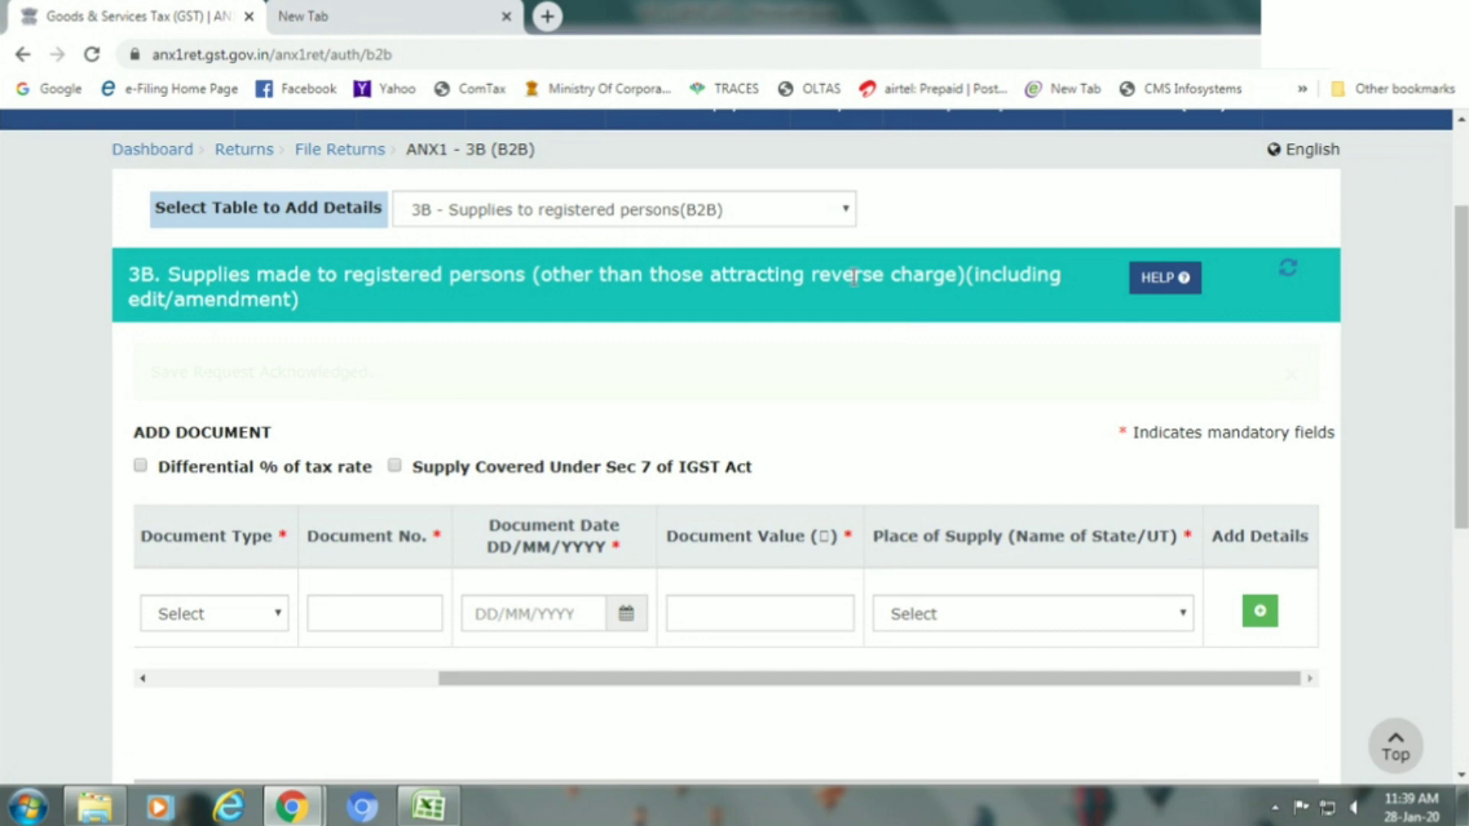
# Switch to table 3A - Supplies to unregistered persons/consumer (B2C).
pyautogui.click(670, 220)
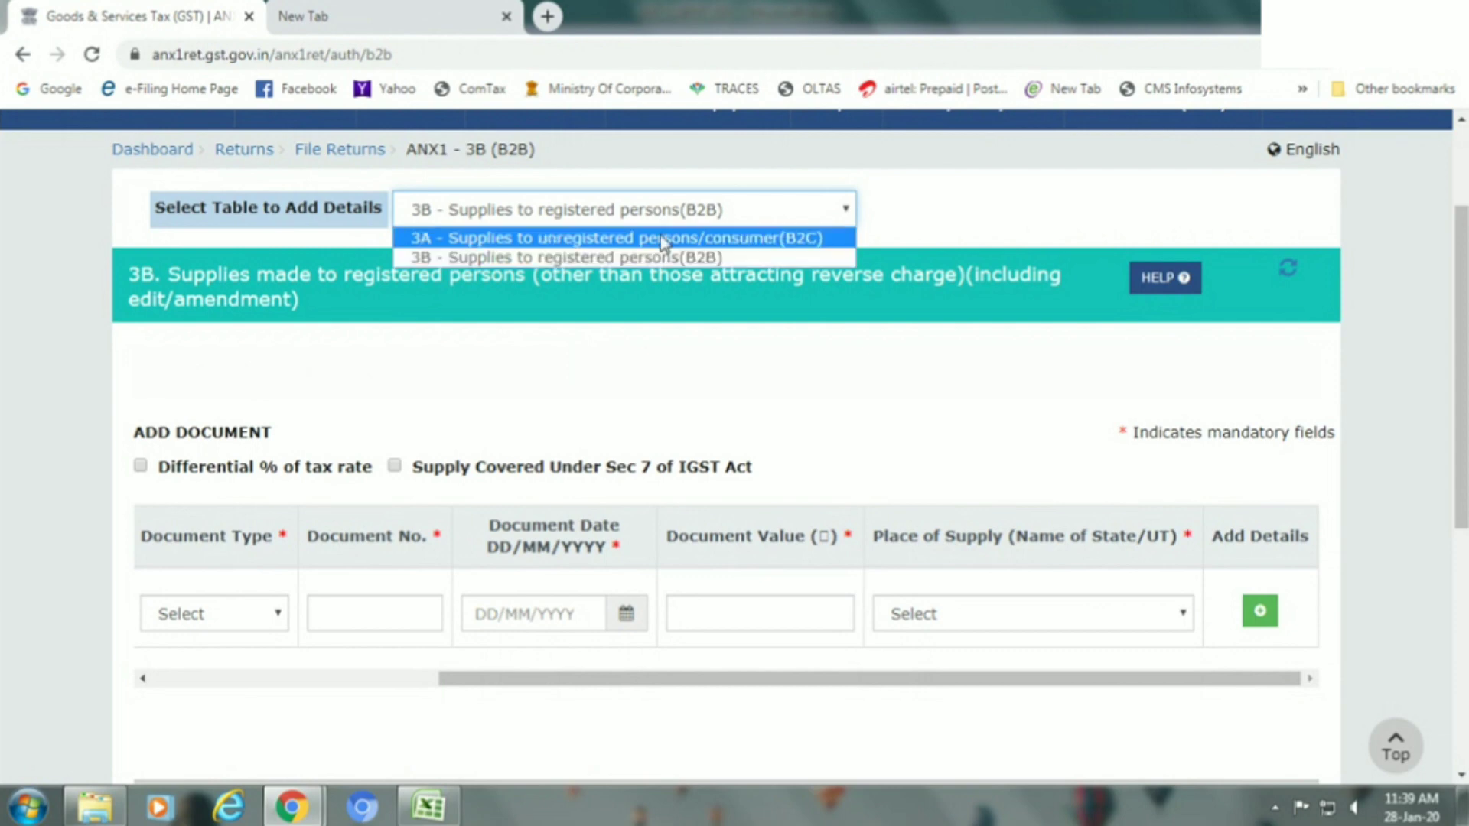
pyautogui.click(664, 238)
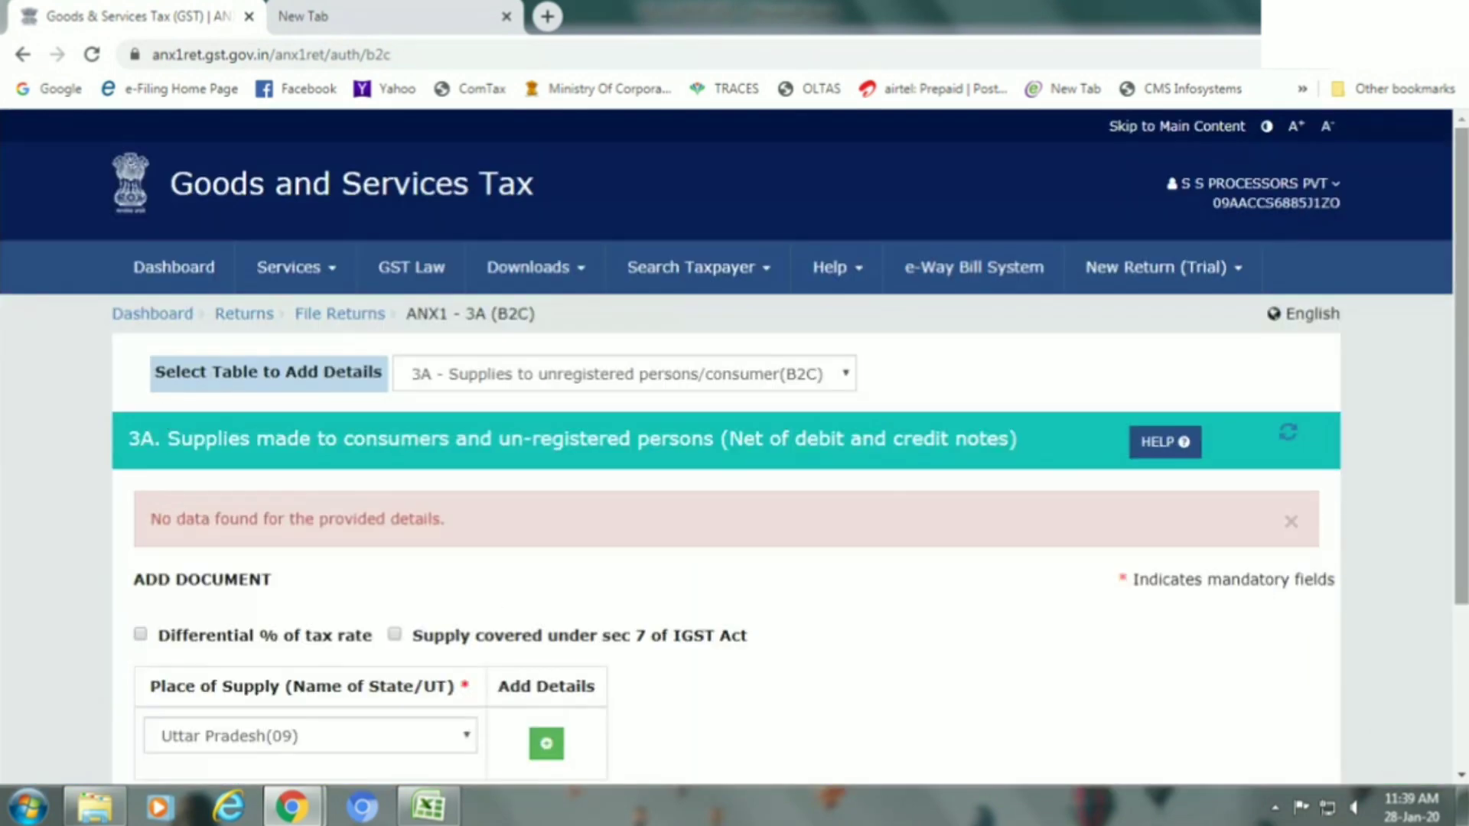
pyautogui.moveTo(1462, 321); pyautogui.dragTo(1463, 482)
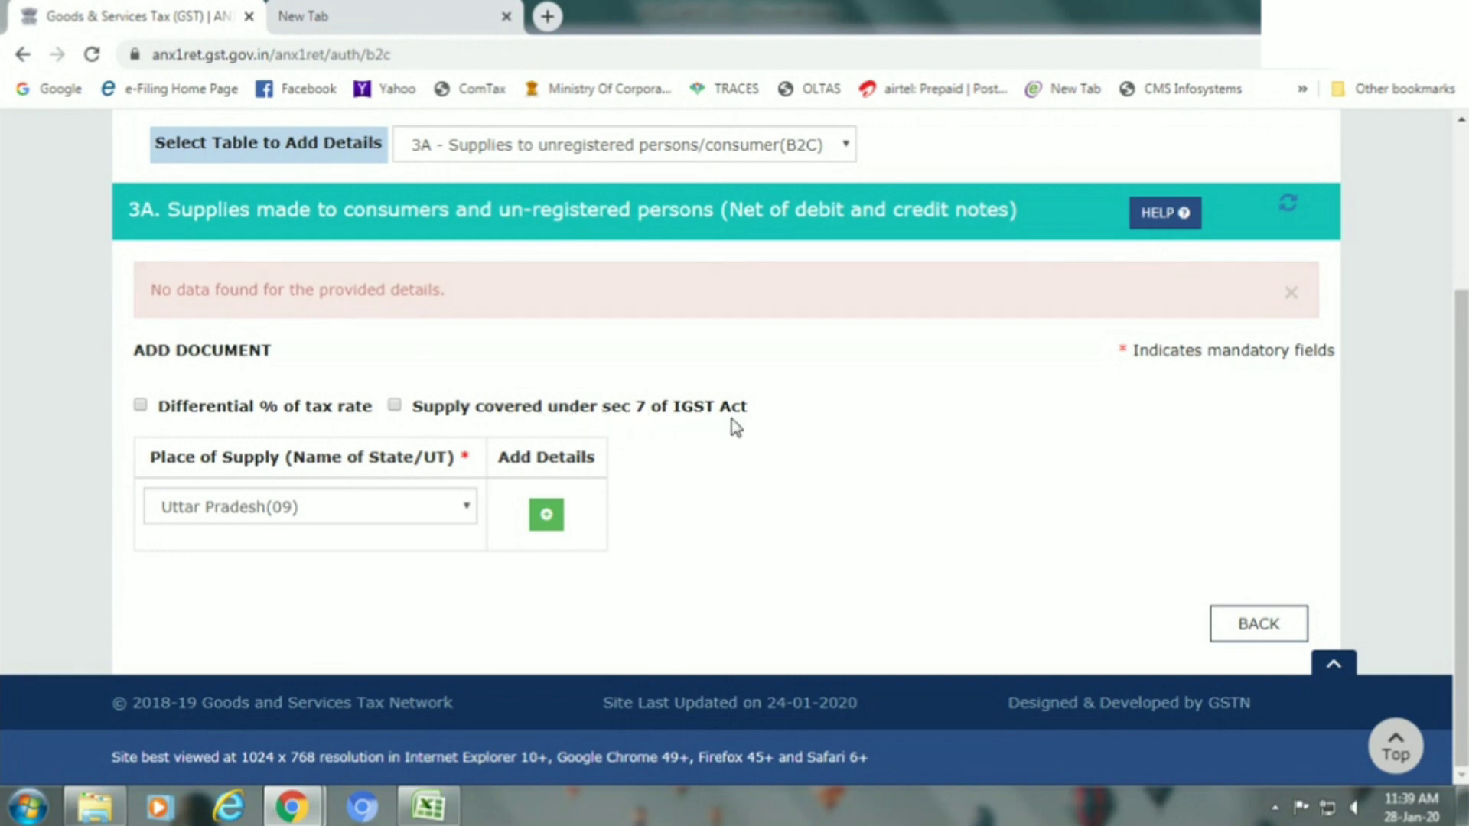
# Set place of supply to Uttar Pradesh(09) and add an item details row.
pyautogui.click(461, 511)
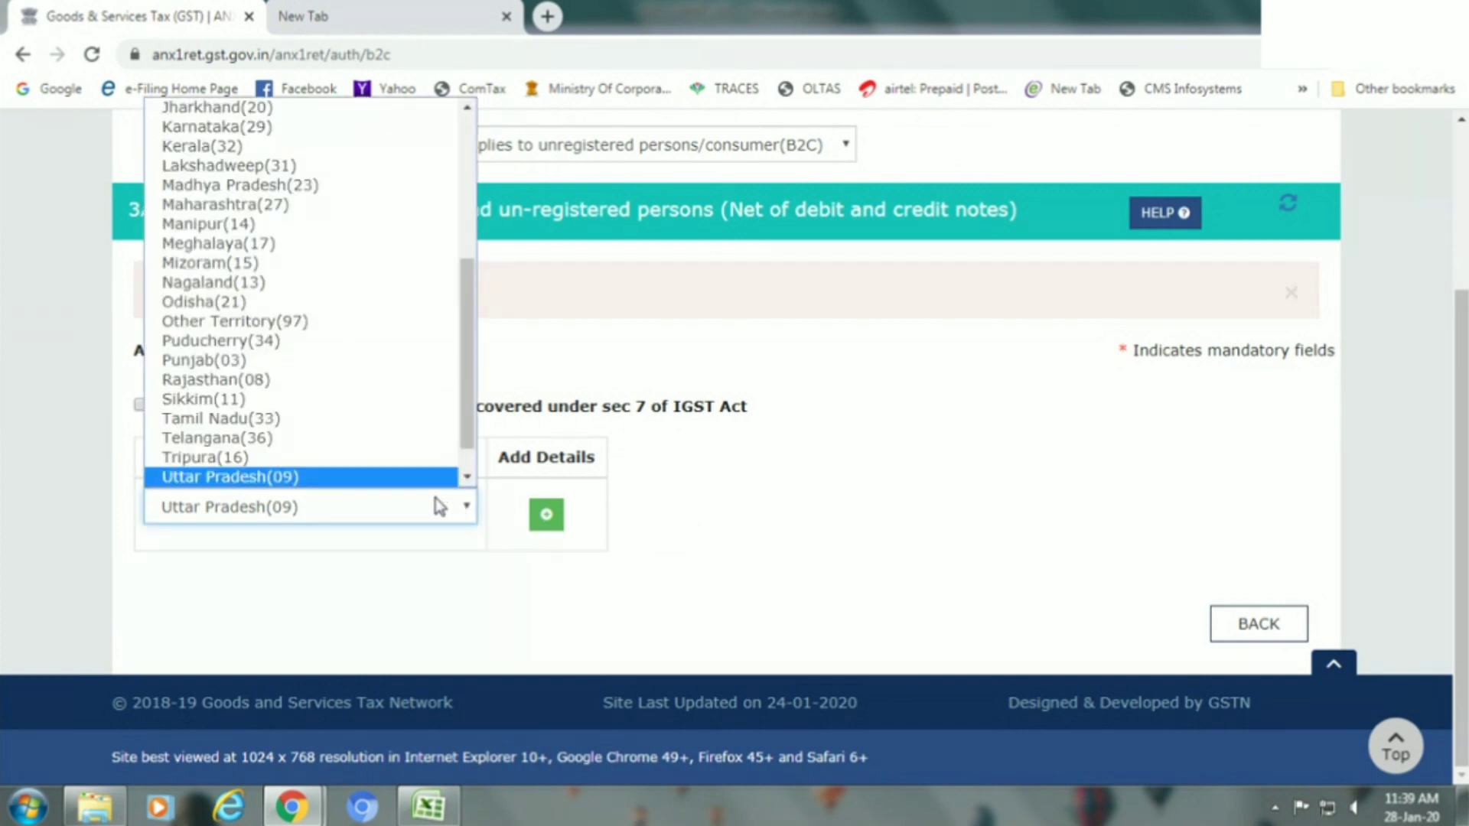
pyautogui.press('Down')
pyautogui.click(428, 478)
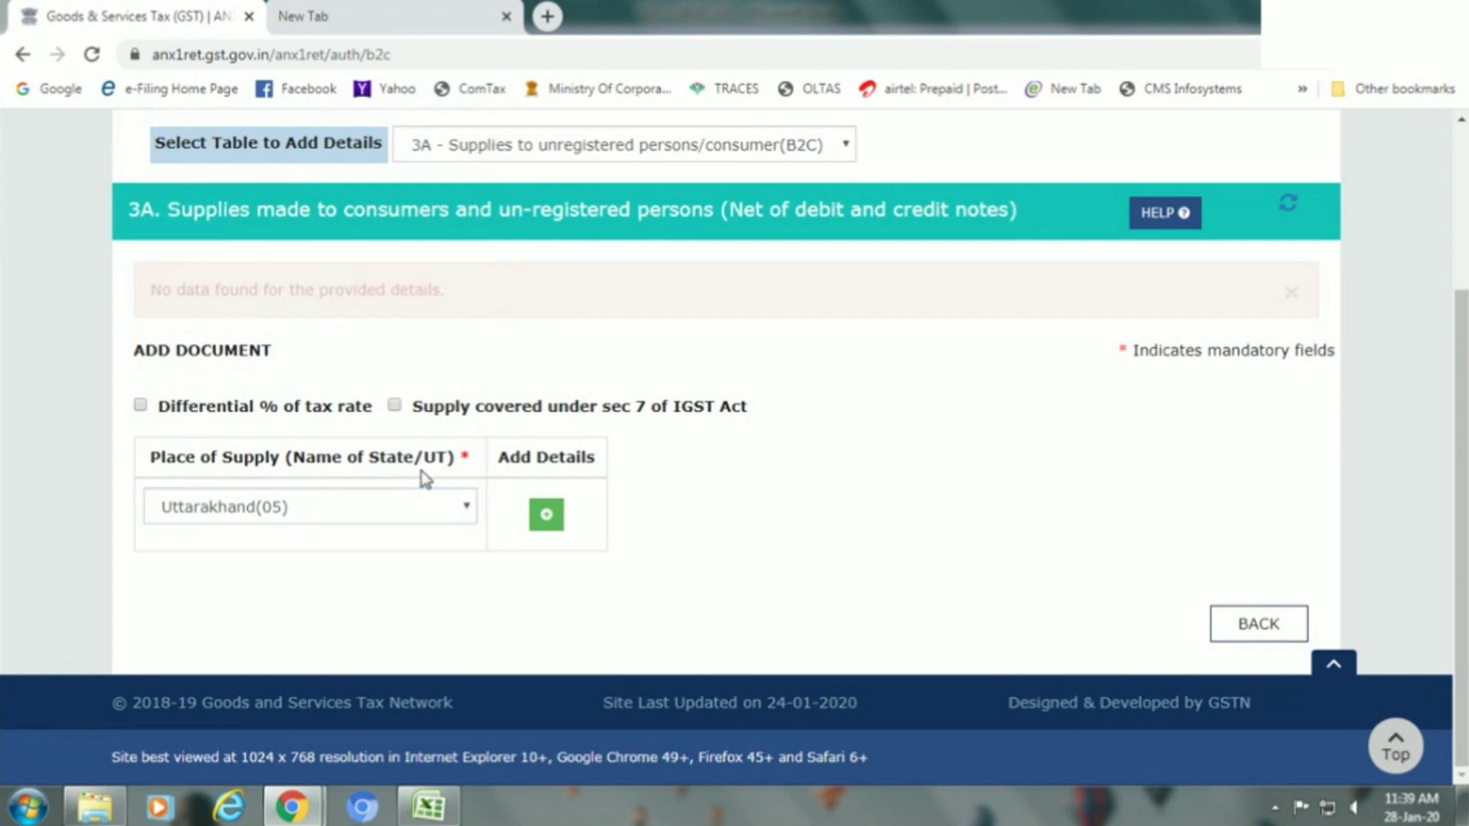
pyautogui.click(415, 503)
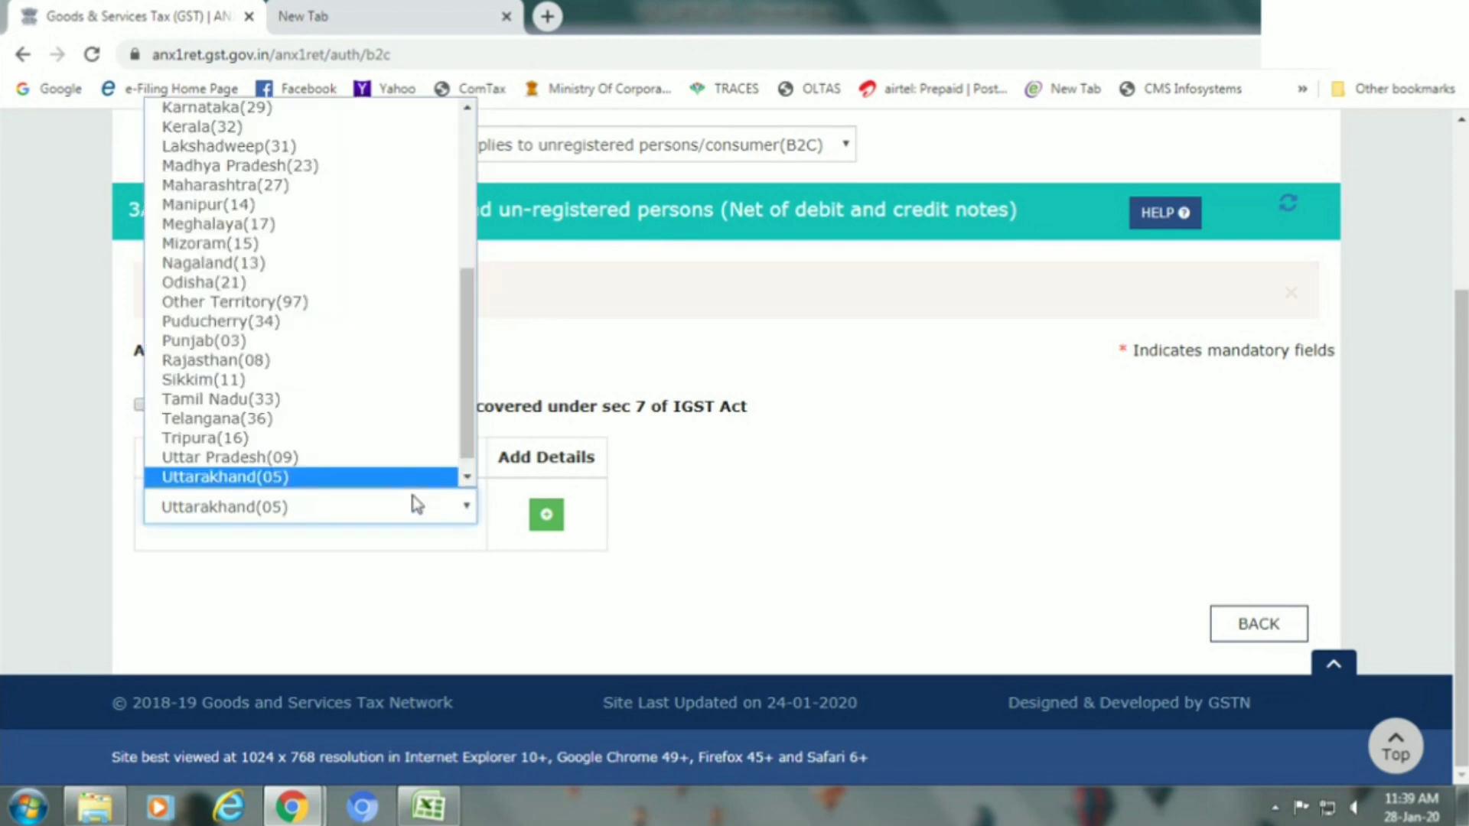
pyautogui.press('Down')
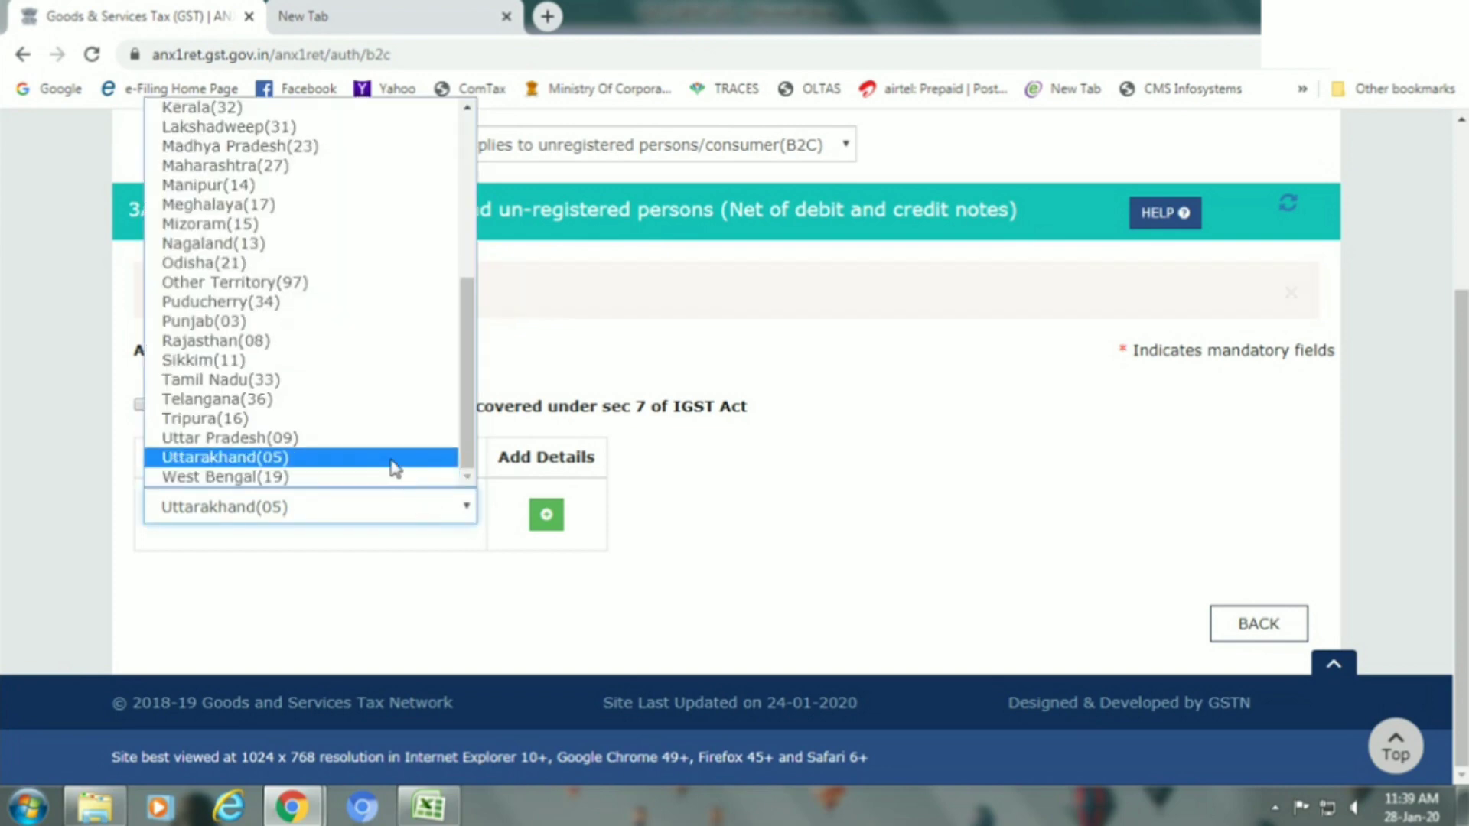
pyautogui.click(374, 442)
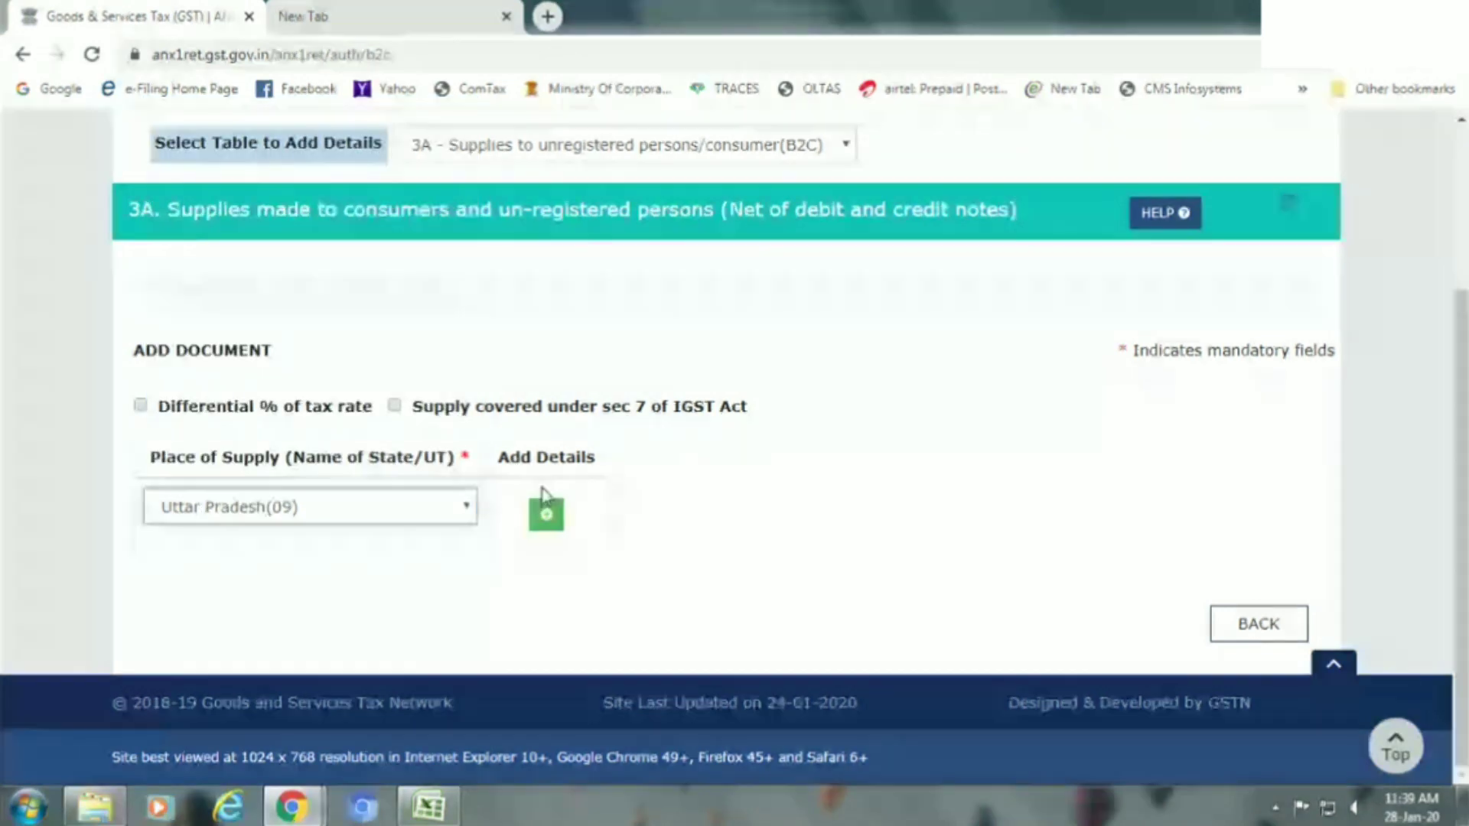
pyautogui.click(548, 511)
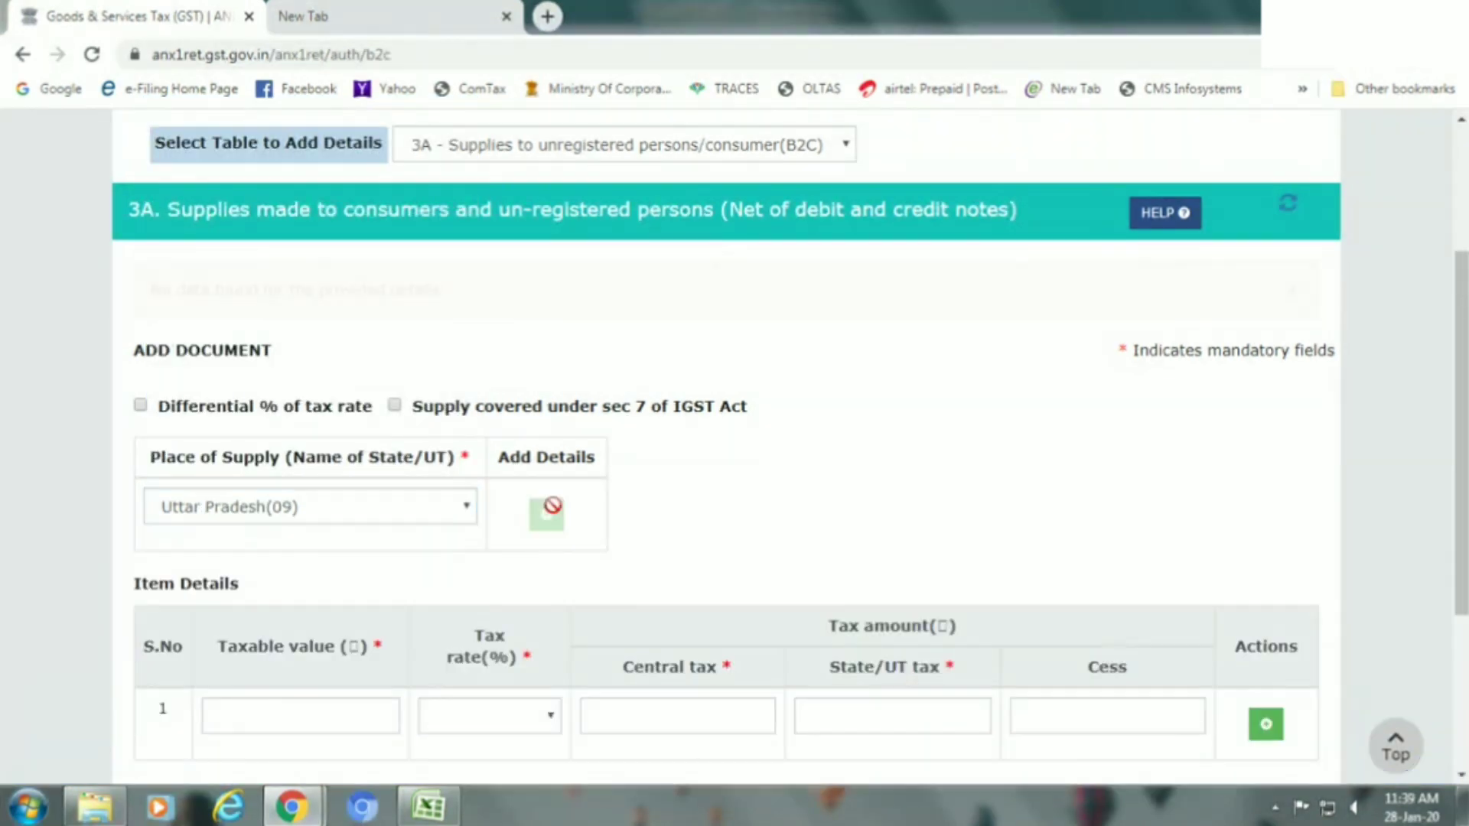
# Enter B2C taxable value 50,000 at 12% tax rate and save the document.
pyautogui.click(353, 719)
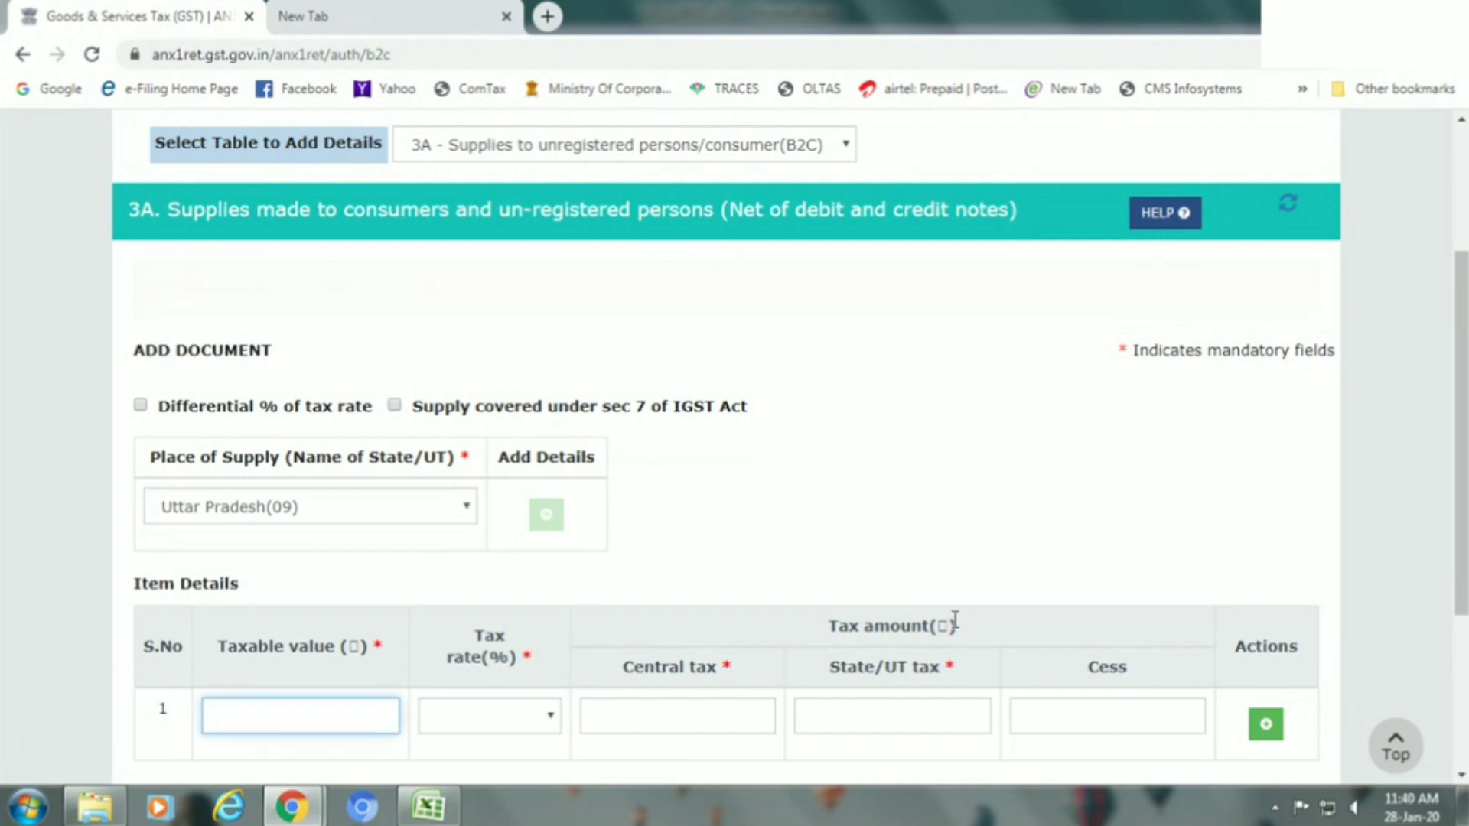
pyautogui.write('50000')
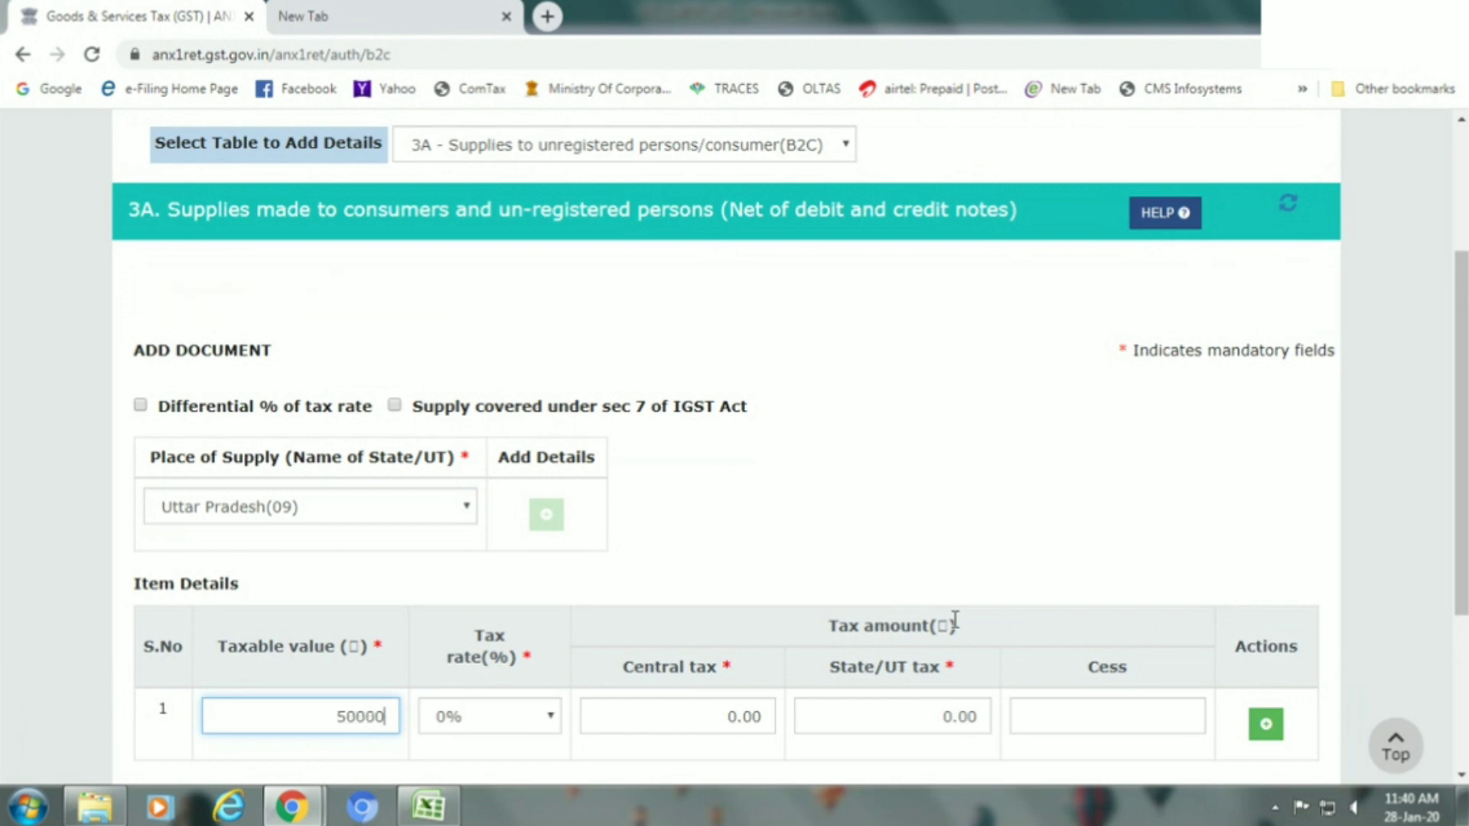
pyautogui.scroll(-1, 952, 623)
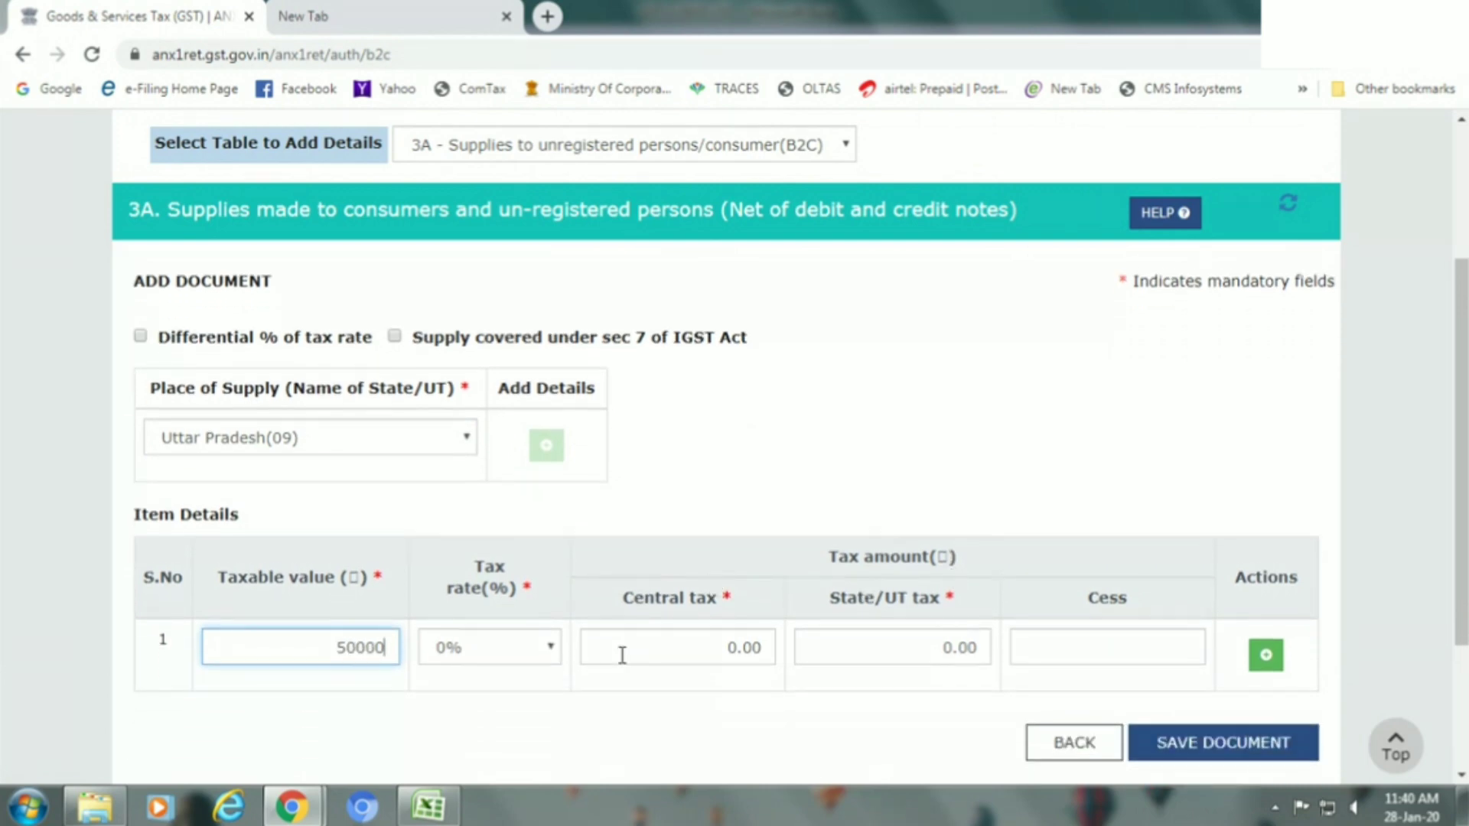
pyautogui.click(536, 648)
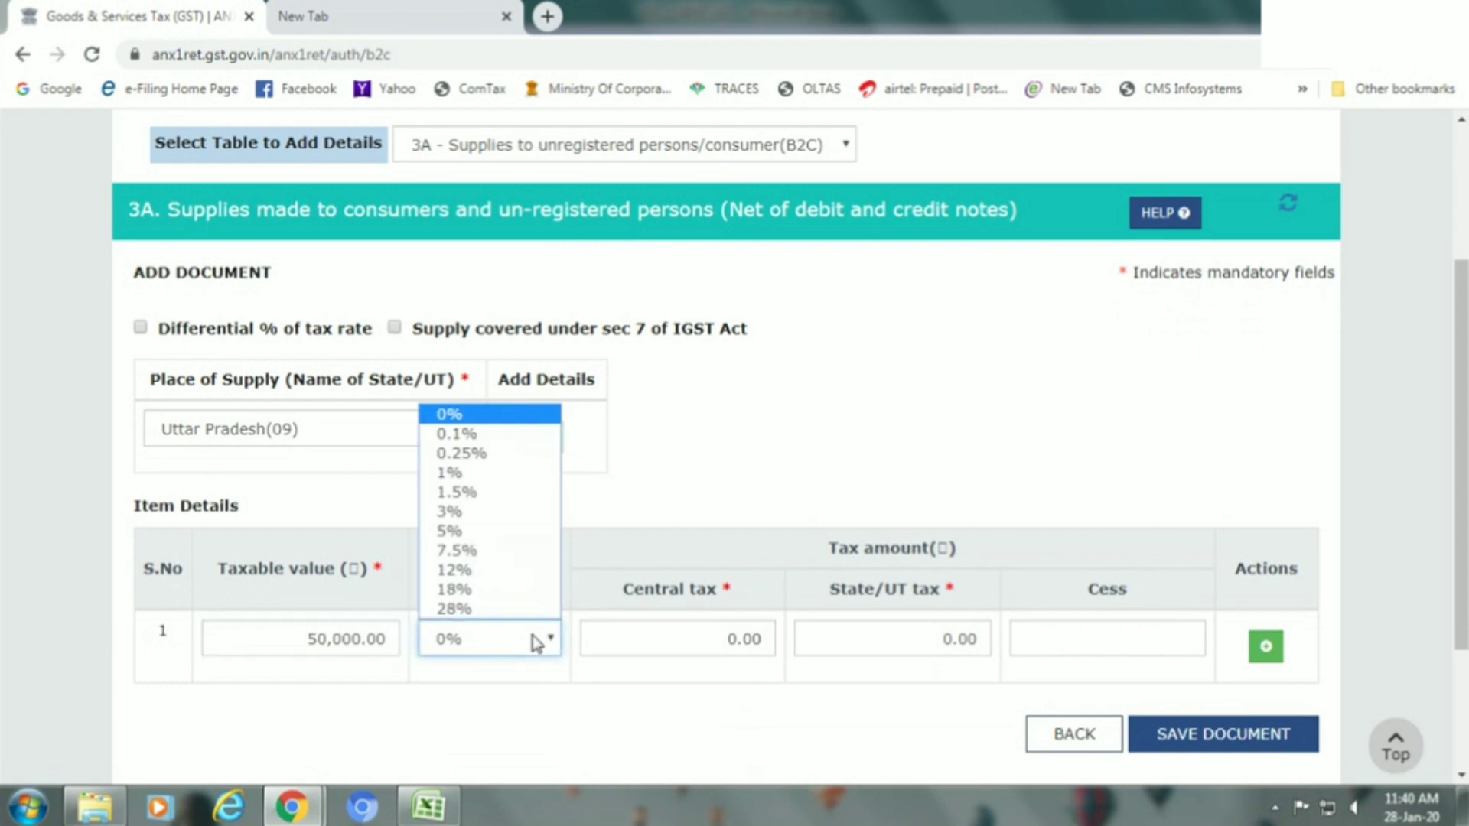
pyautogui.click(503, 570)
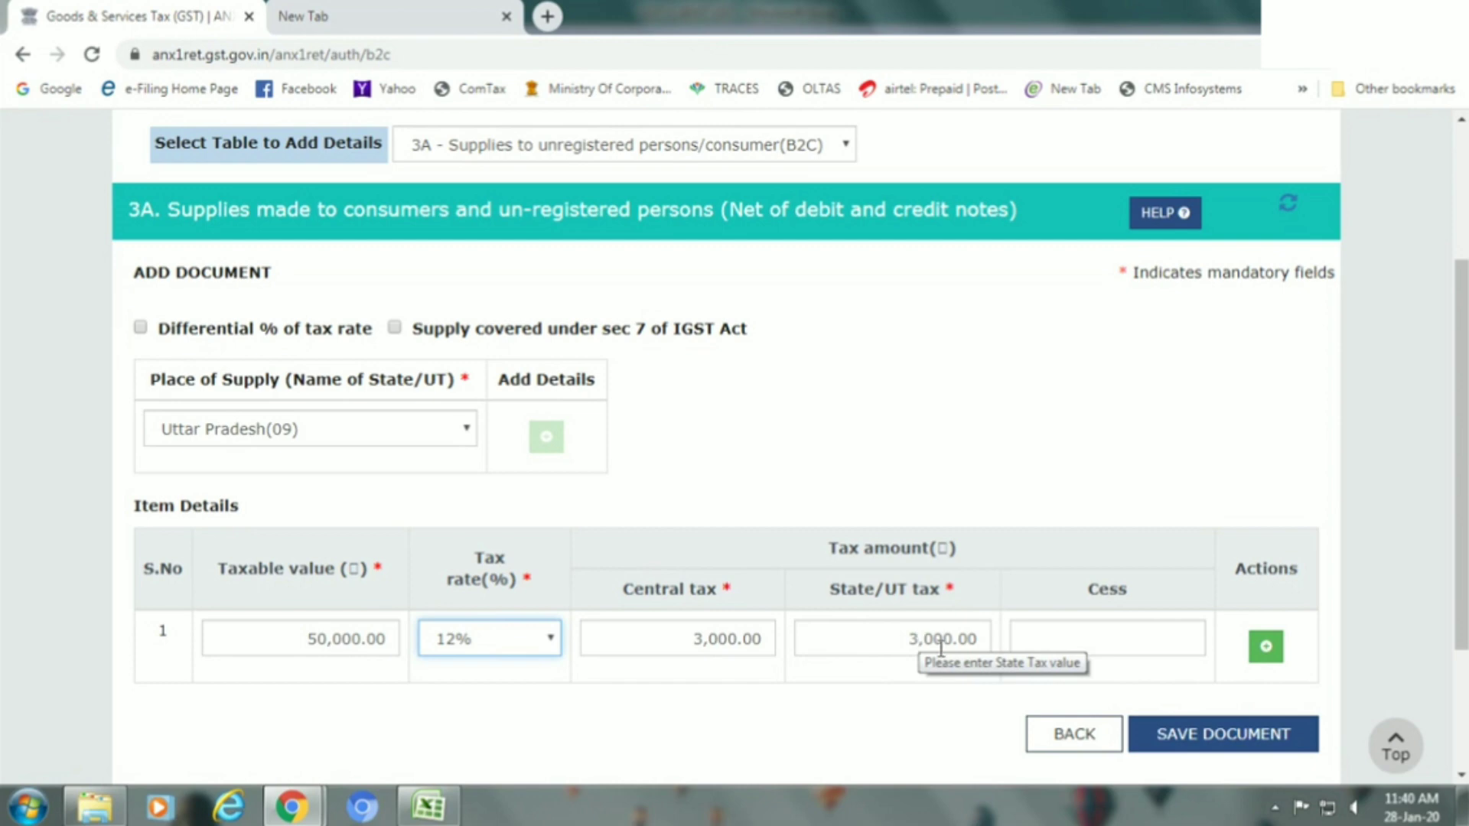
pyautogui.click(1224, 754)
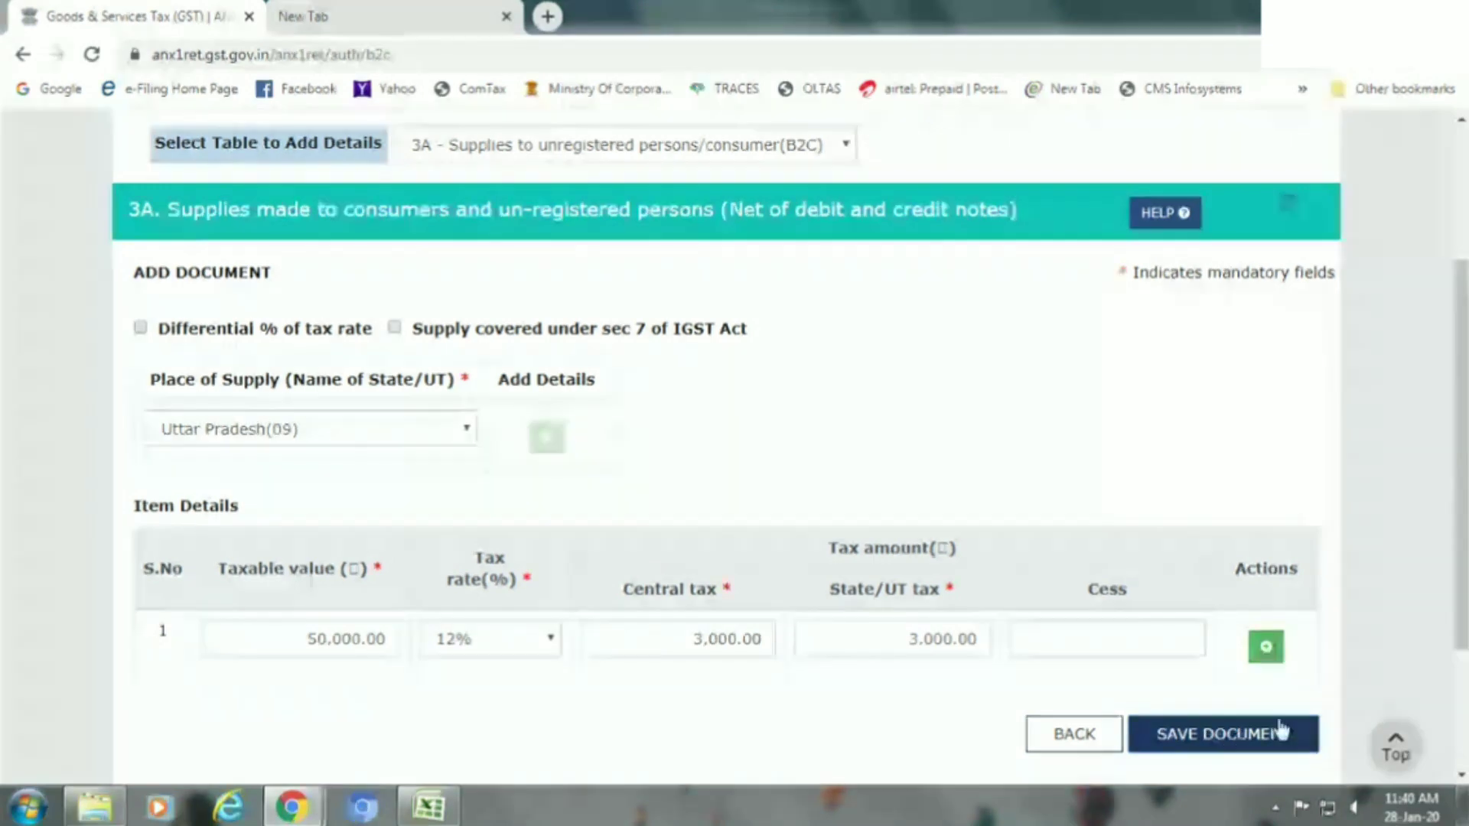
# Check the save acknowledgement and the pending 3A record with taxable value 50,000.
pyautogui.scroll(-2, 1461, 459)
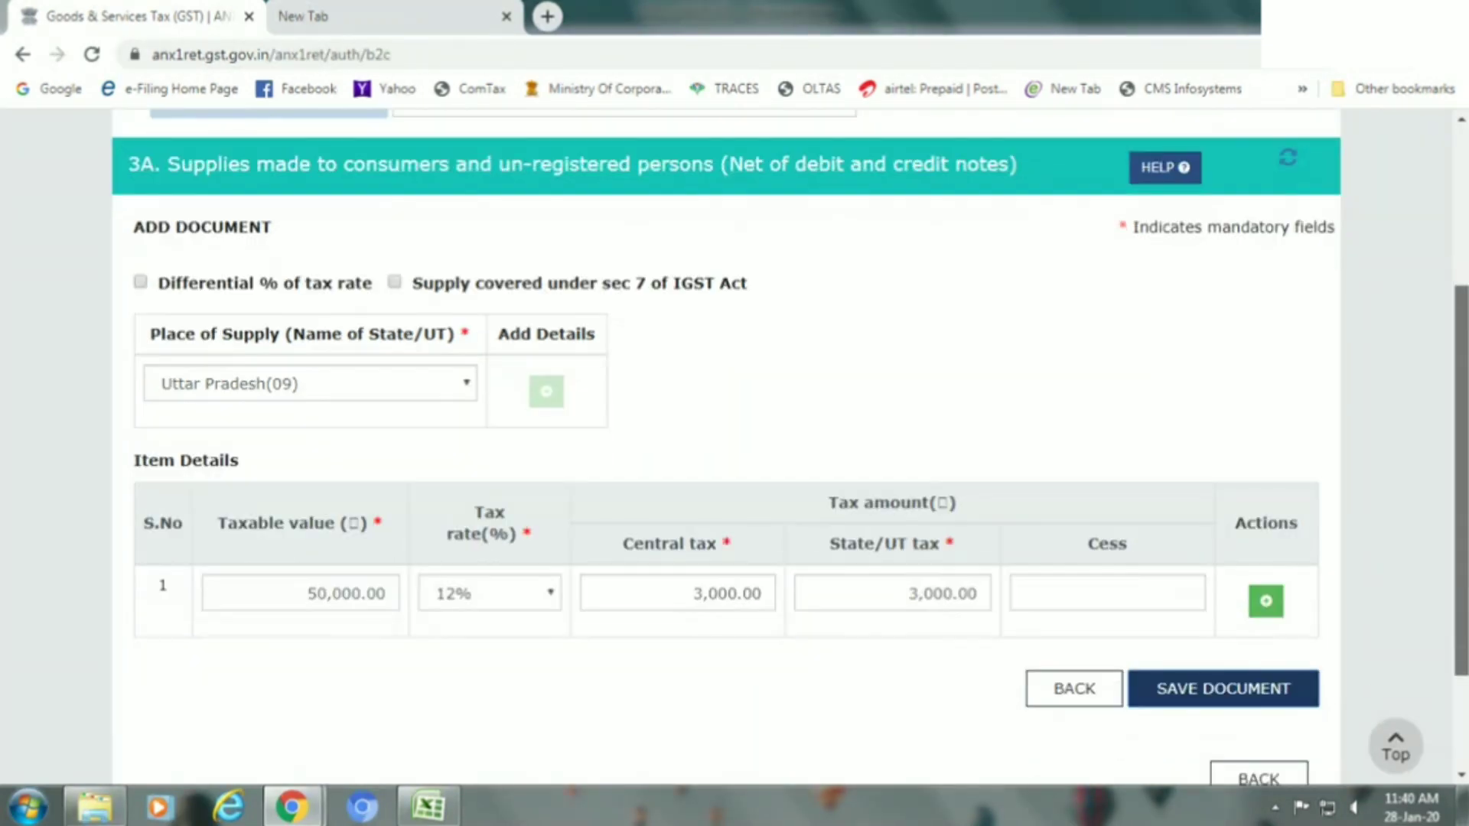
pyautogui.scroll(2, 1461, 570)
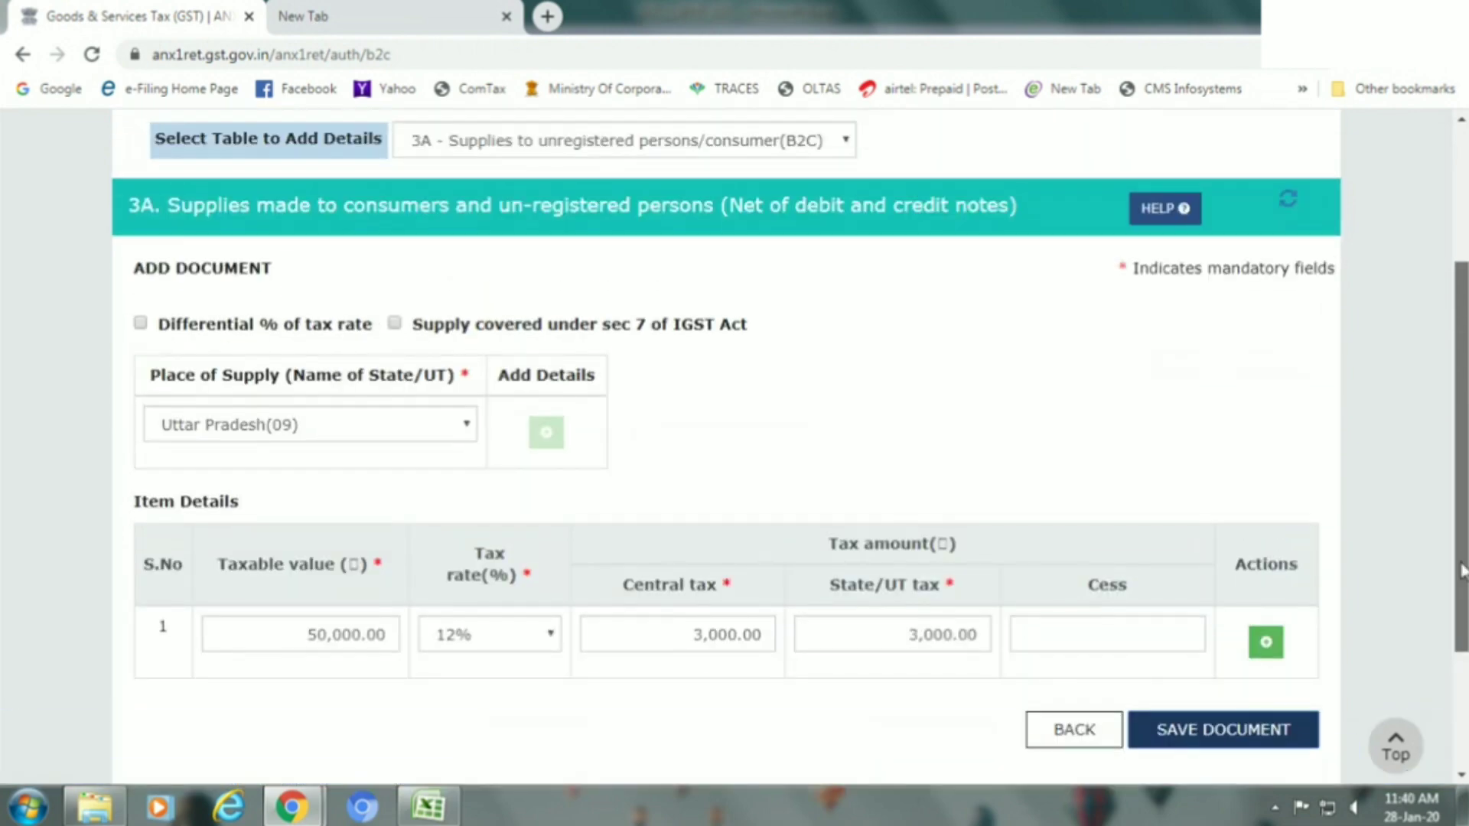
pyautogui.scroll(2, 1430, 497)
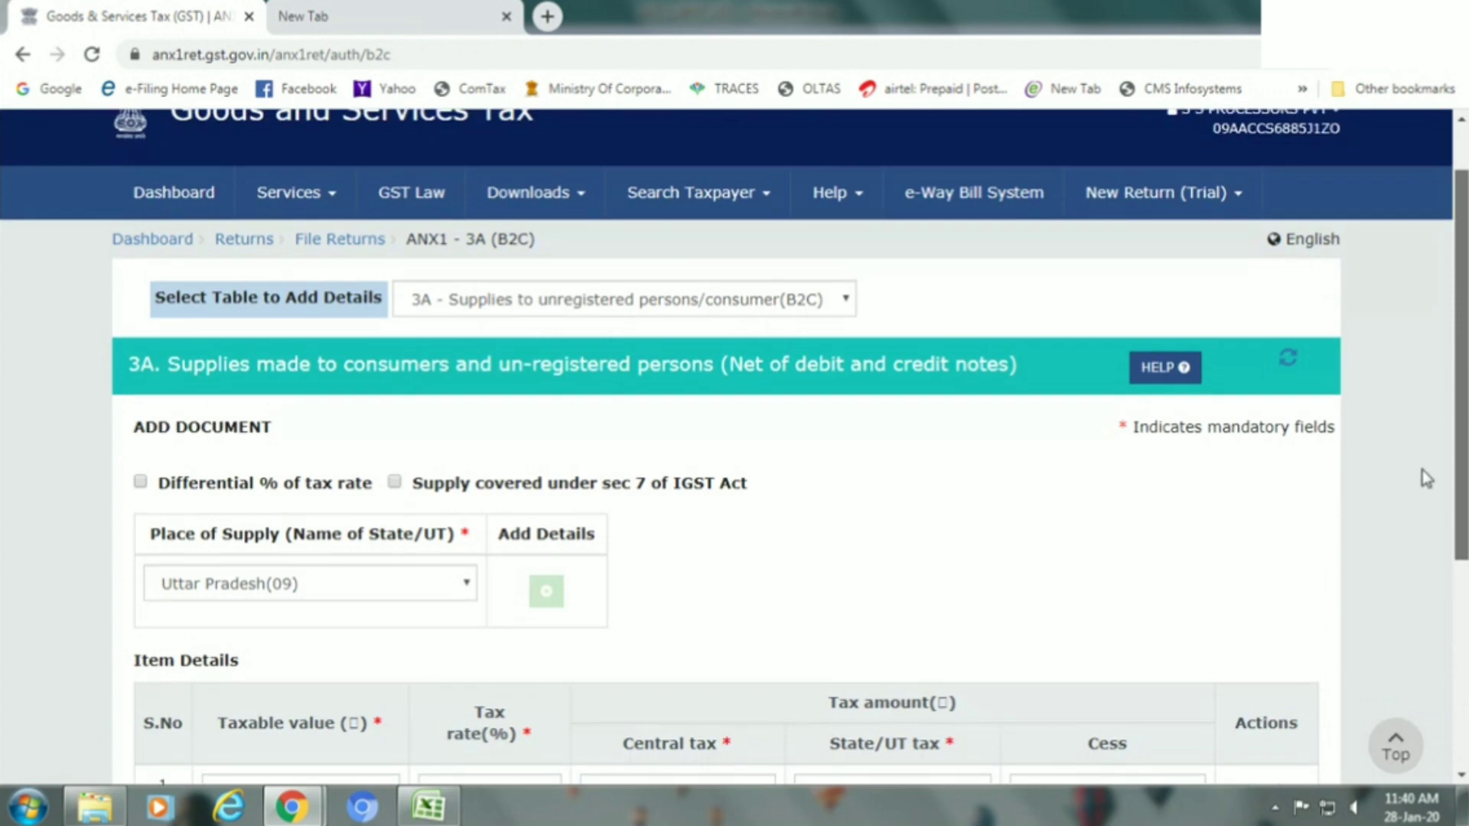
pyautogui.scroll(1, 1424, 459)
pyautogui.scroll(-3, 1452, 547)
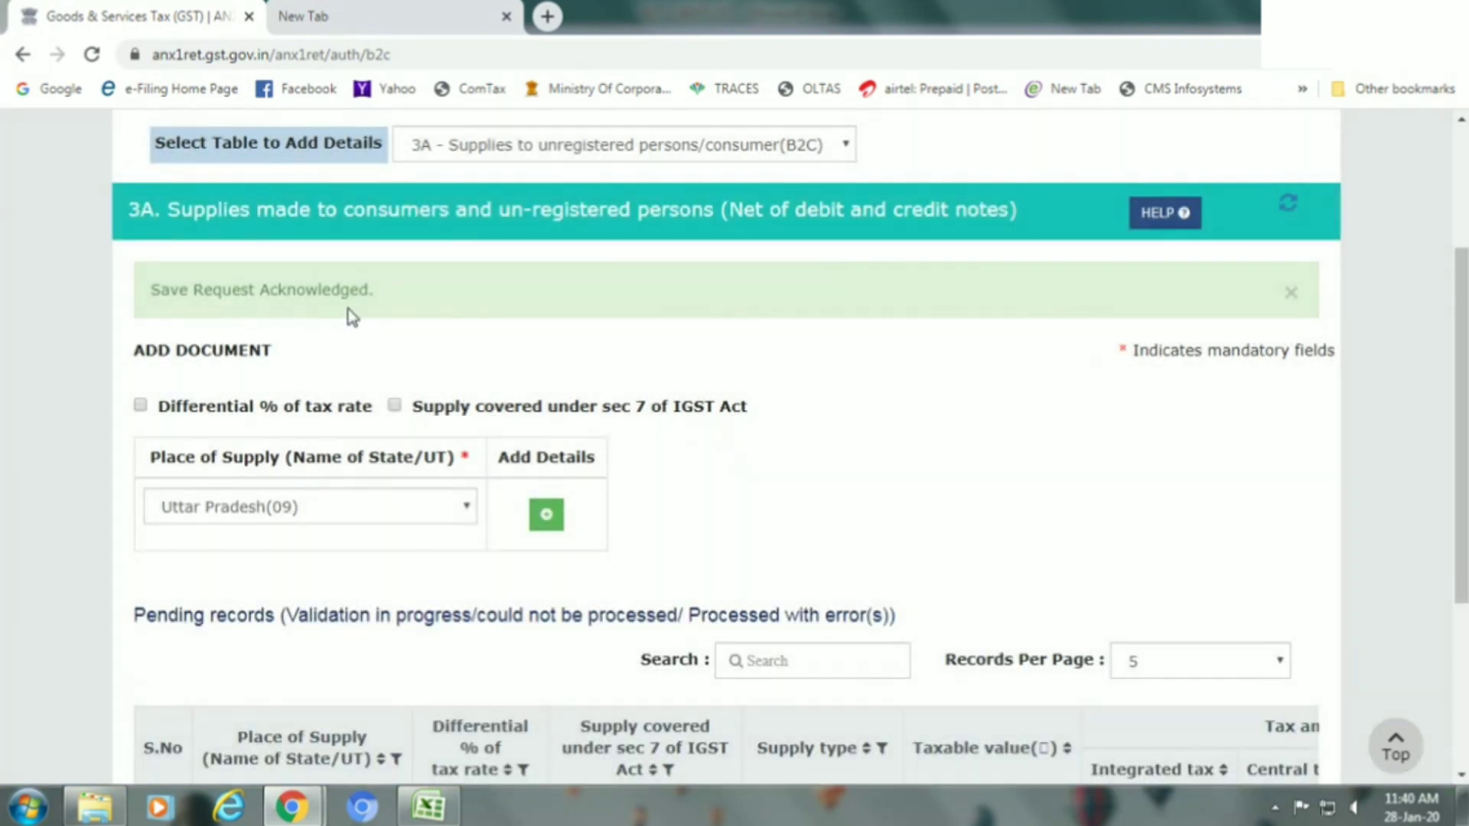
pyautogui.scroll(-2, 1461, 429)
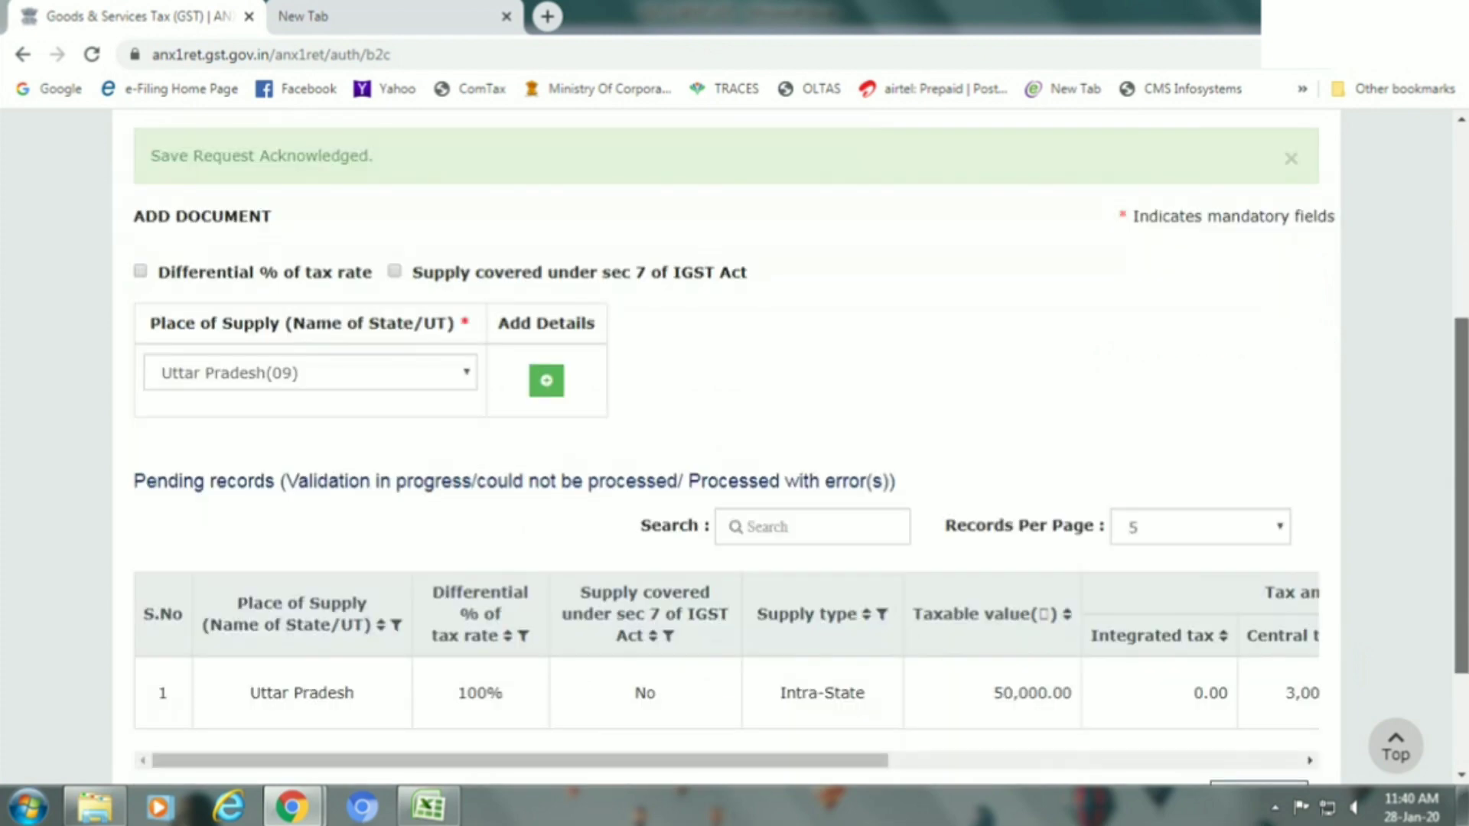
pyautogui.scroll(-3, 1461, 428)
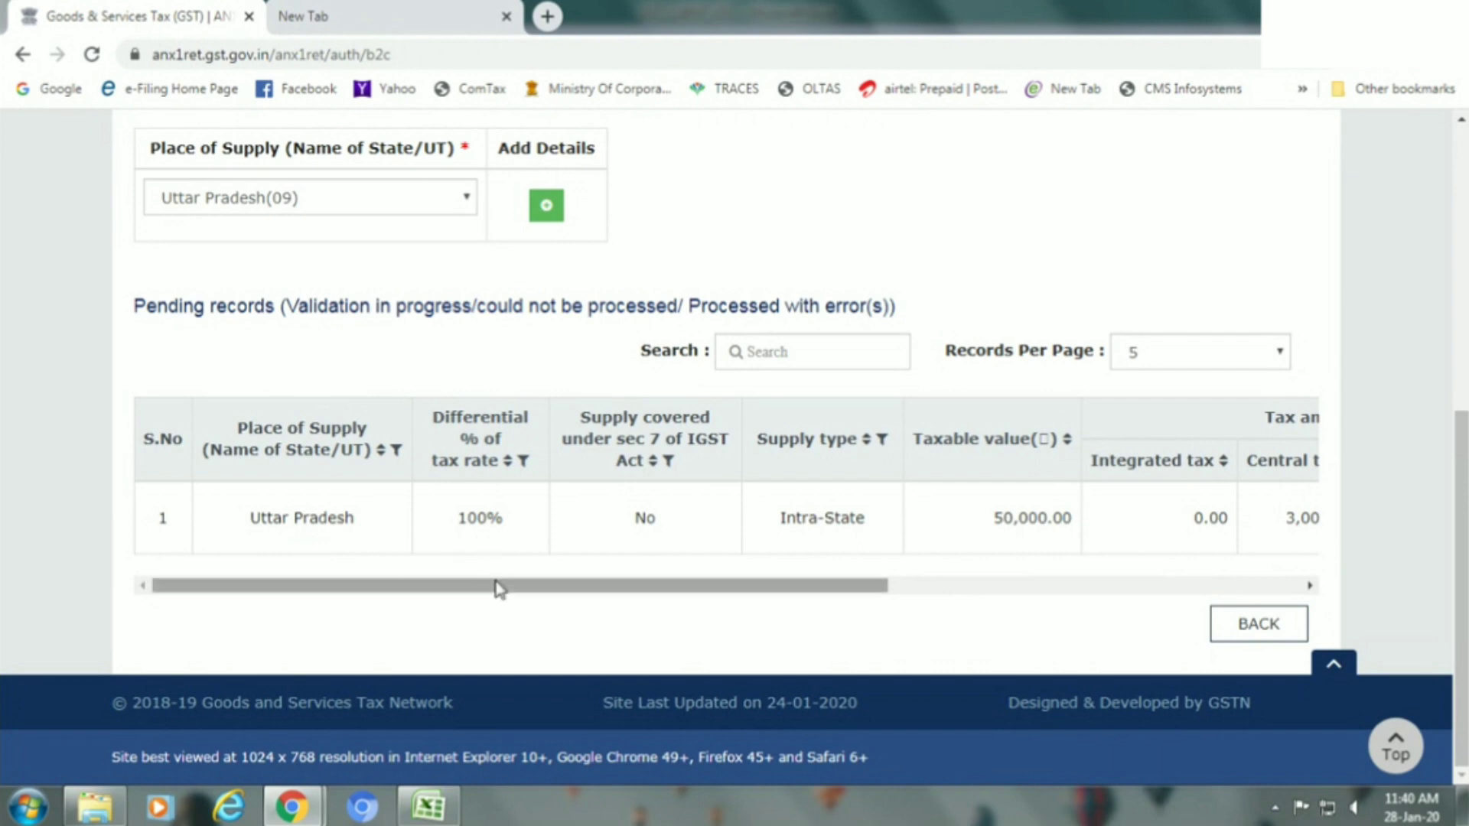
pyautogui.moveTo(505, 589); pyautogui.dragTo(442, 579)
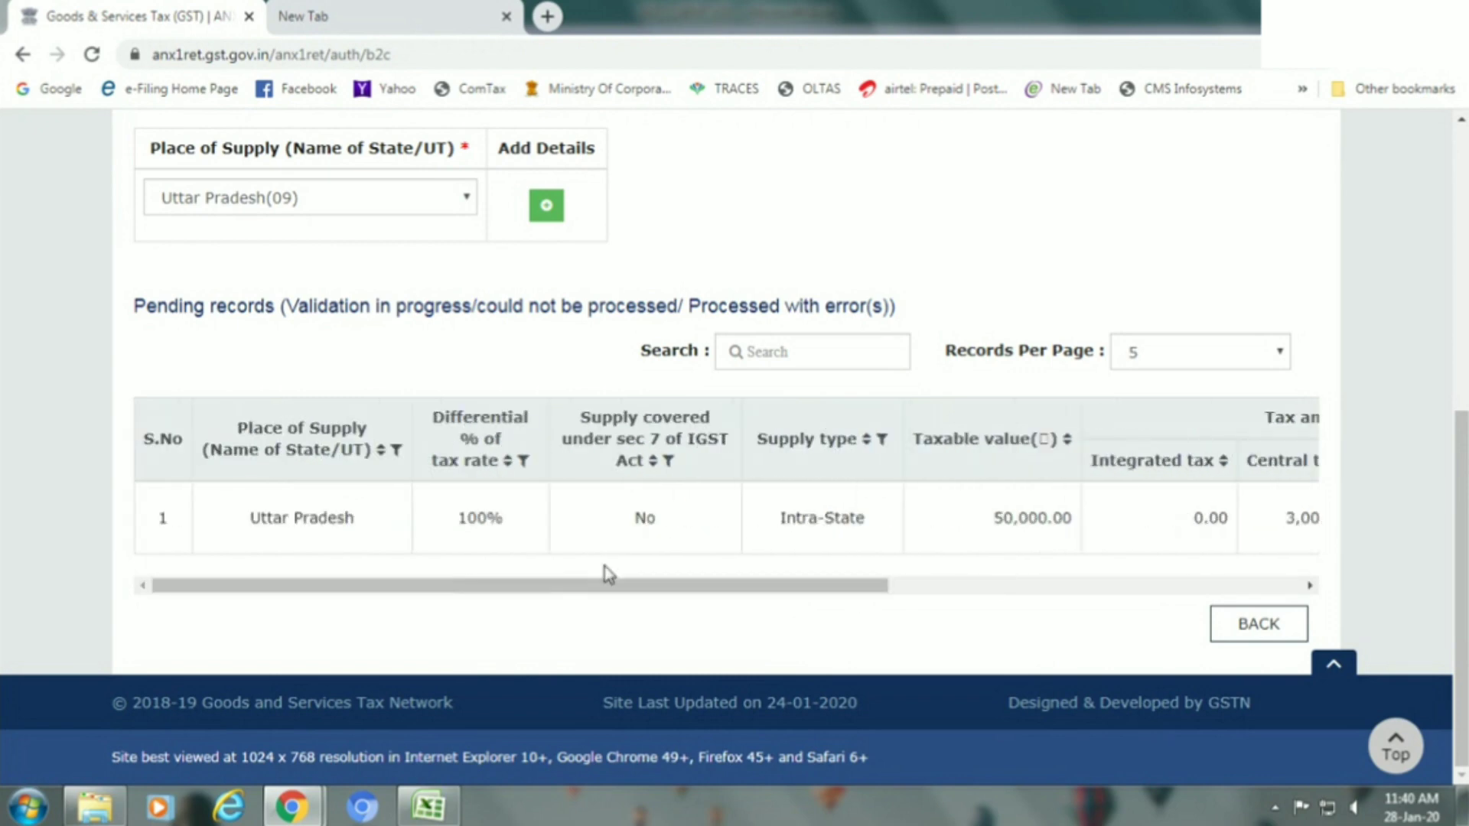
pyautogui.moveTo(1458, 546); pyautogui.dragTo(1457, 342)
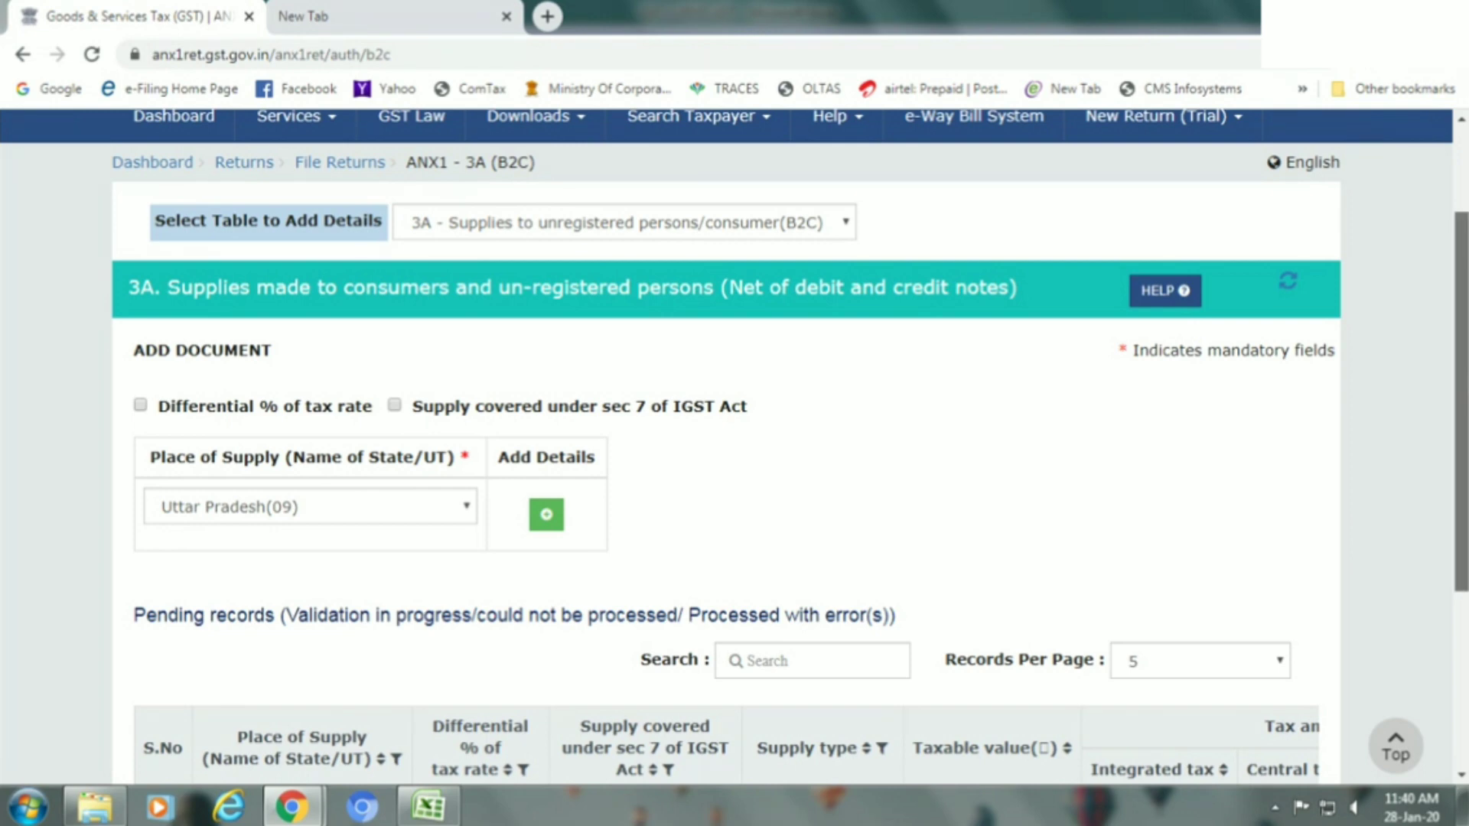
# Go back to the December ANX-1 dashboard.
pyautogui.scroll(-1, 734, 447)
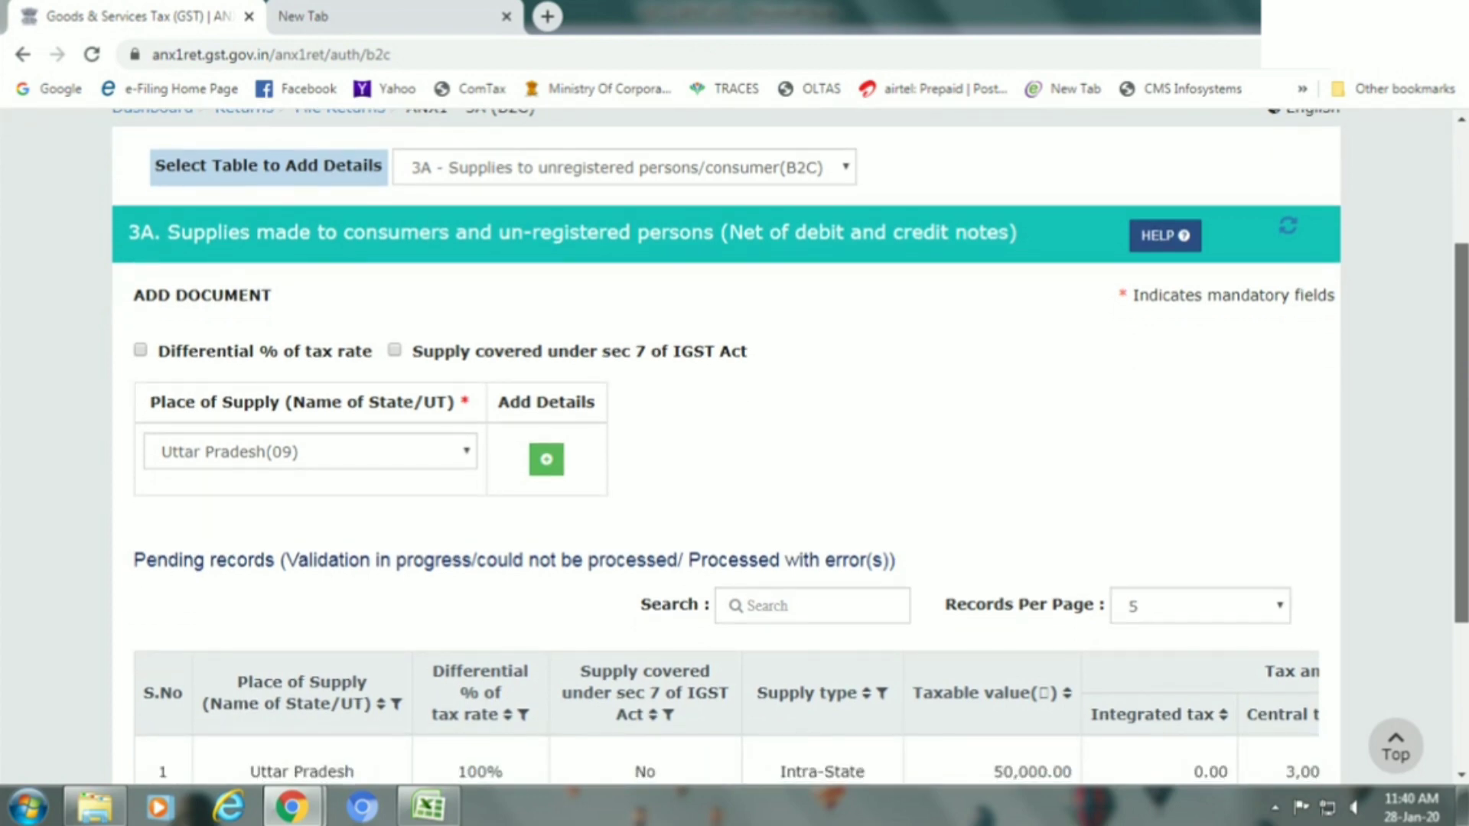
pyautogui.scroll(1, 734, 448)
pyautogui.scroll(-1, 734, 448)
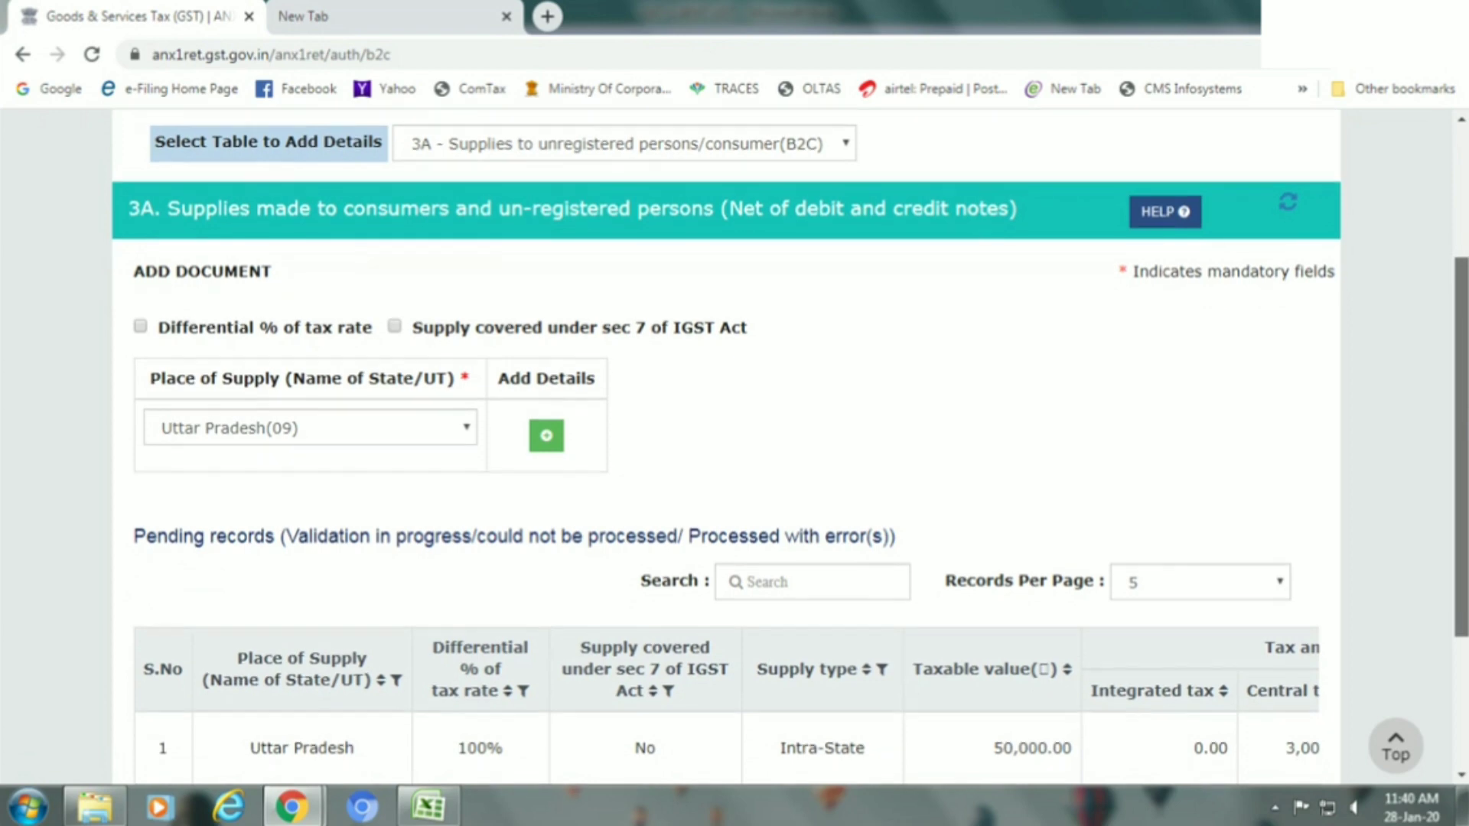
pyautogui.scroll(-2, 734, 448)
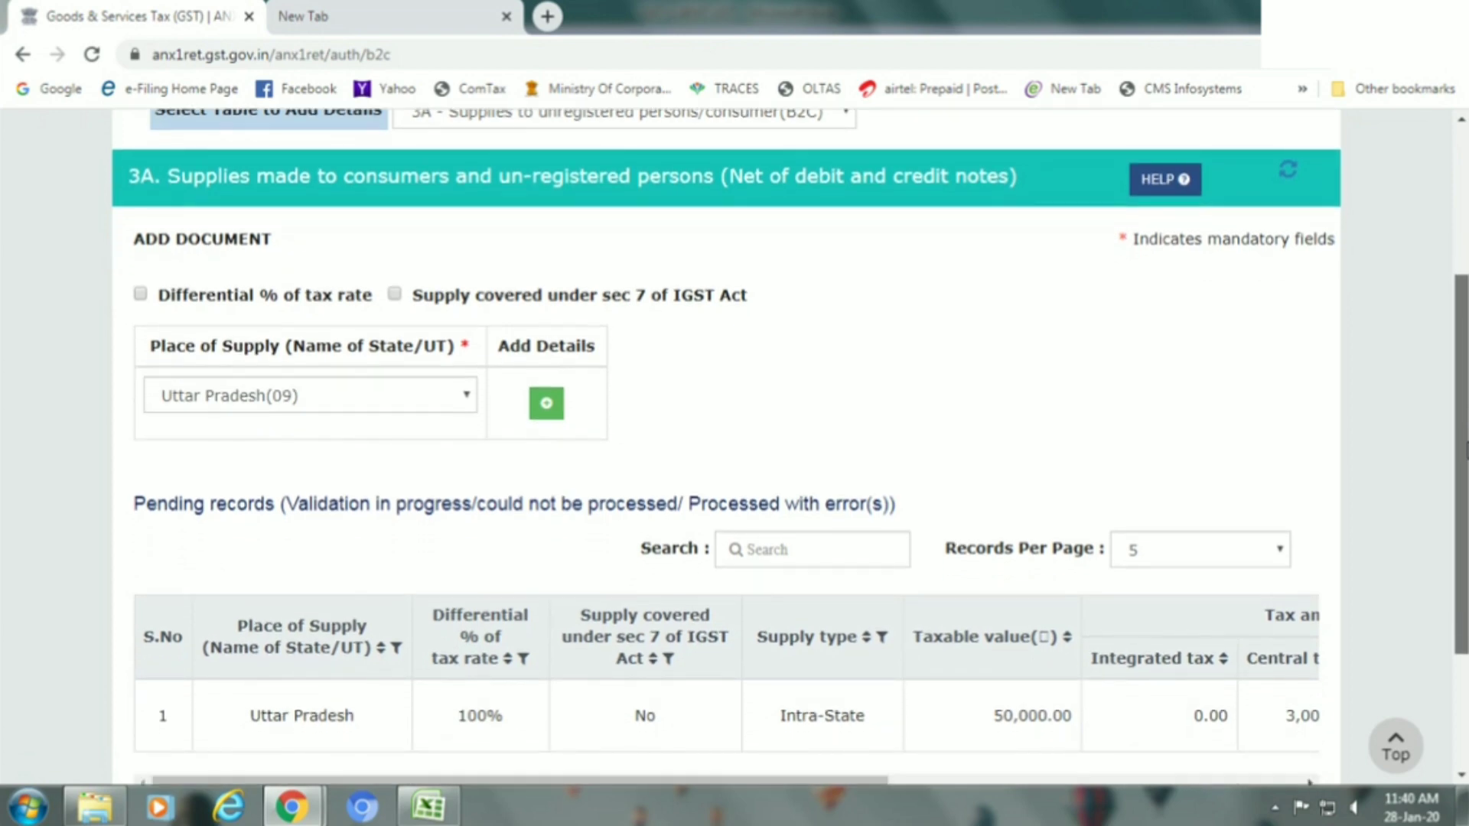
pyautogui.scroll(-1, 734, 447)
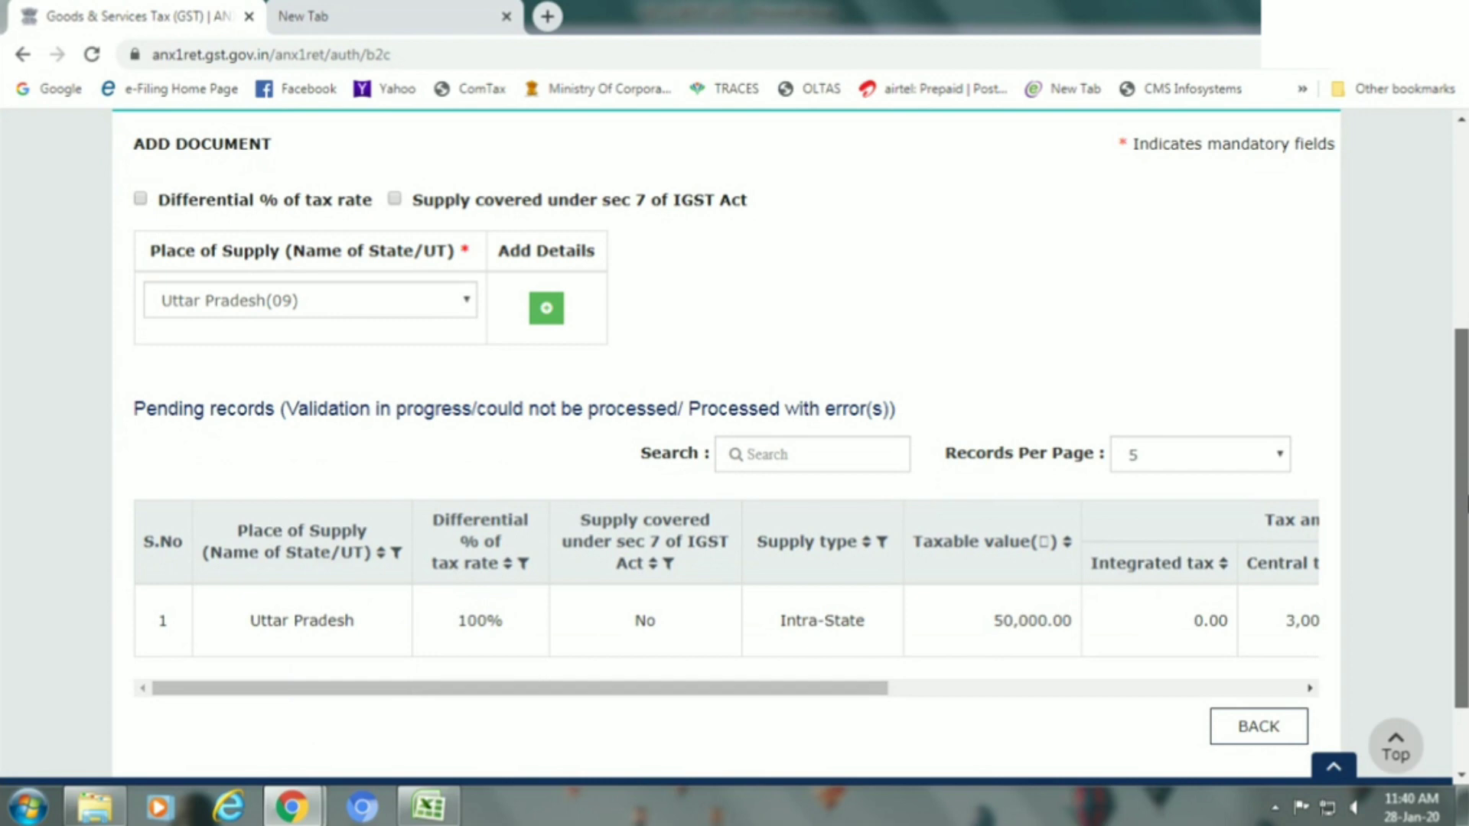
pyautogui.scroll(2, 734, 448)
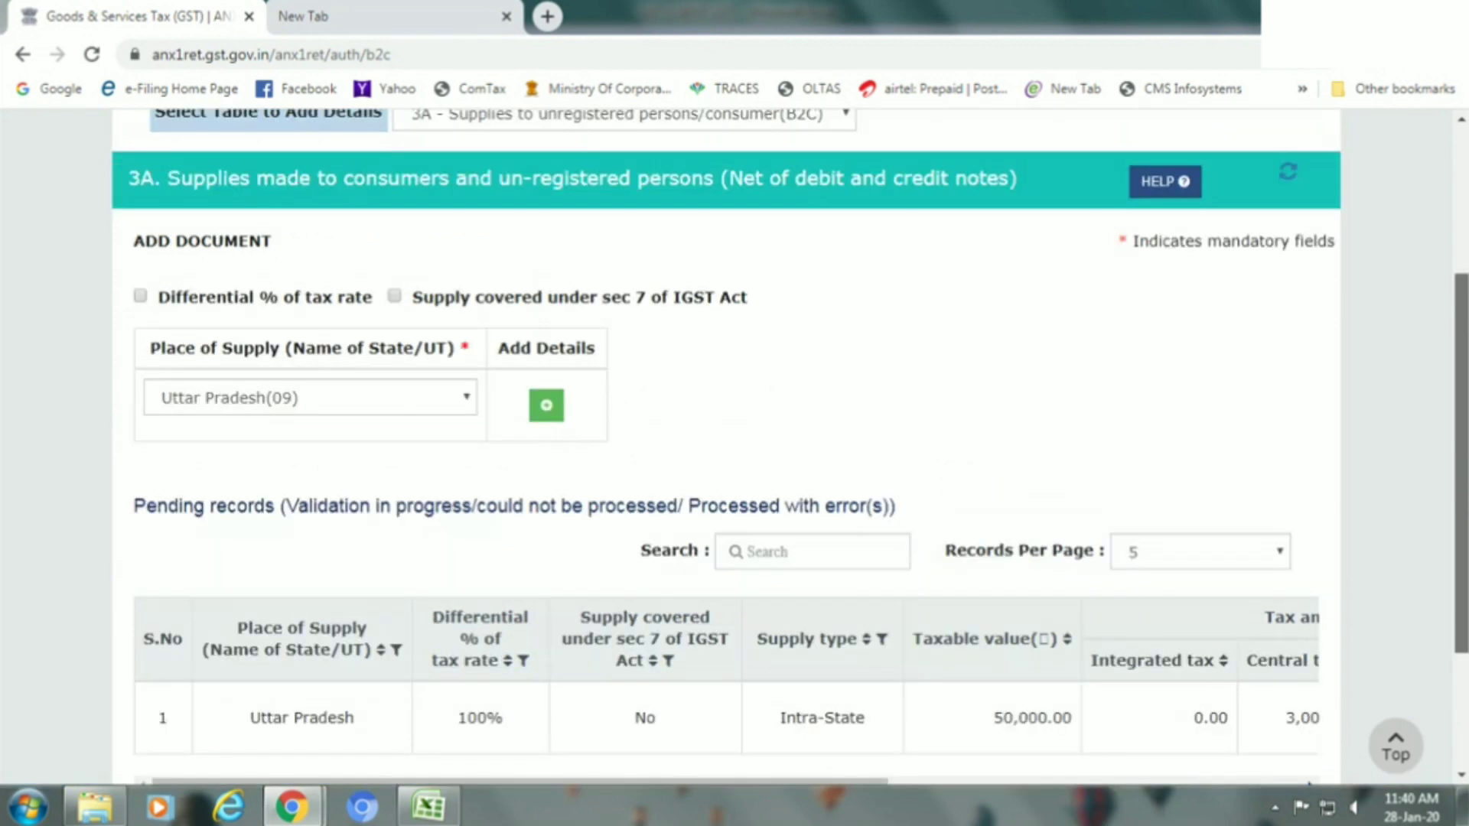
pyautogui.scroll(1, 735, 447)
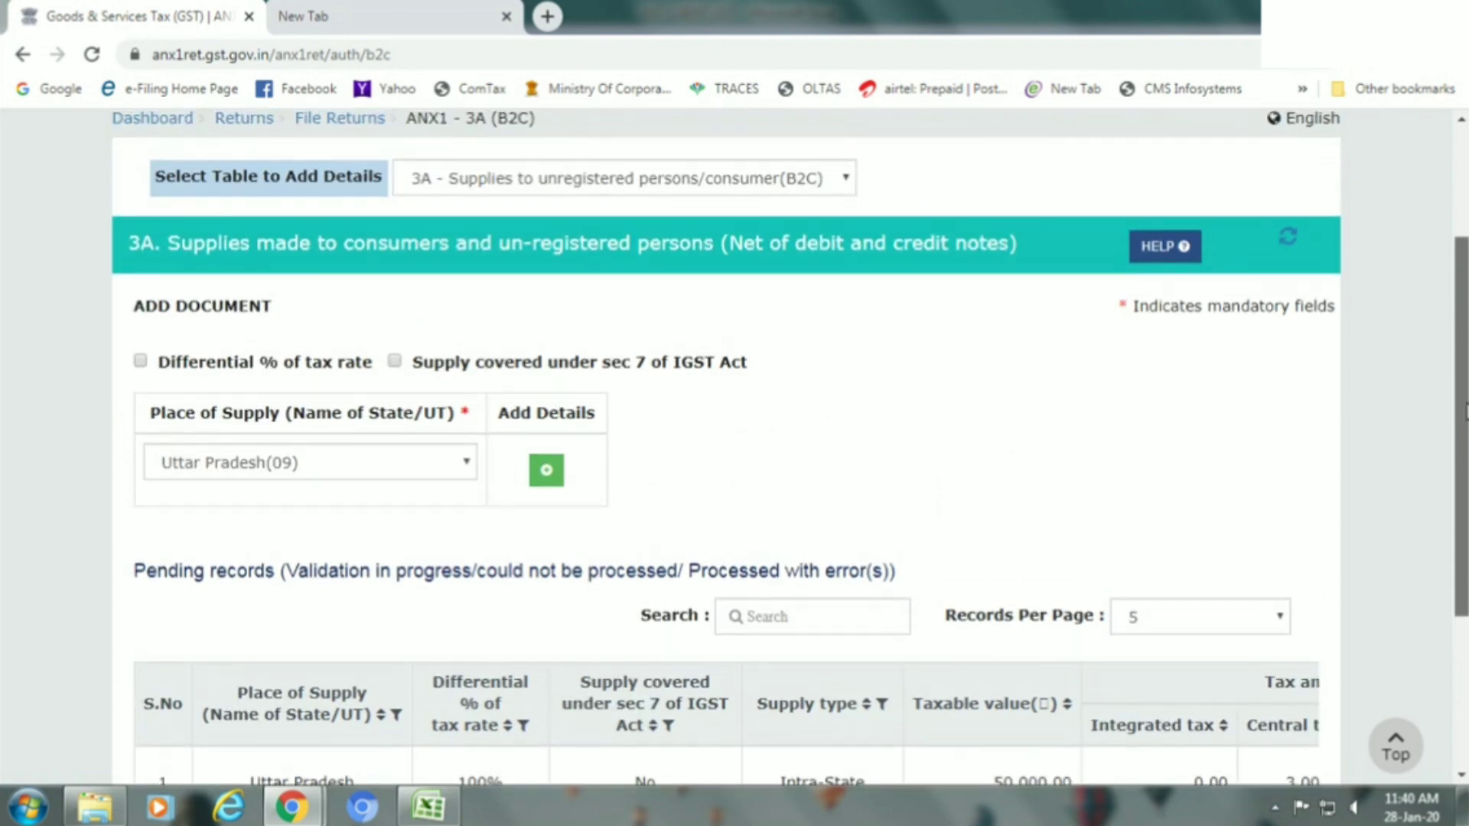
pyautogui.scroll(1, 734, 448)
pyautogui.scroll(-3, 734, 447)
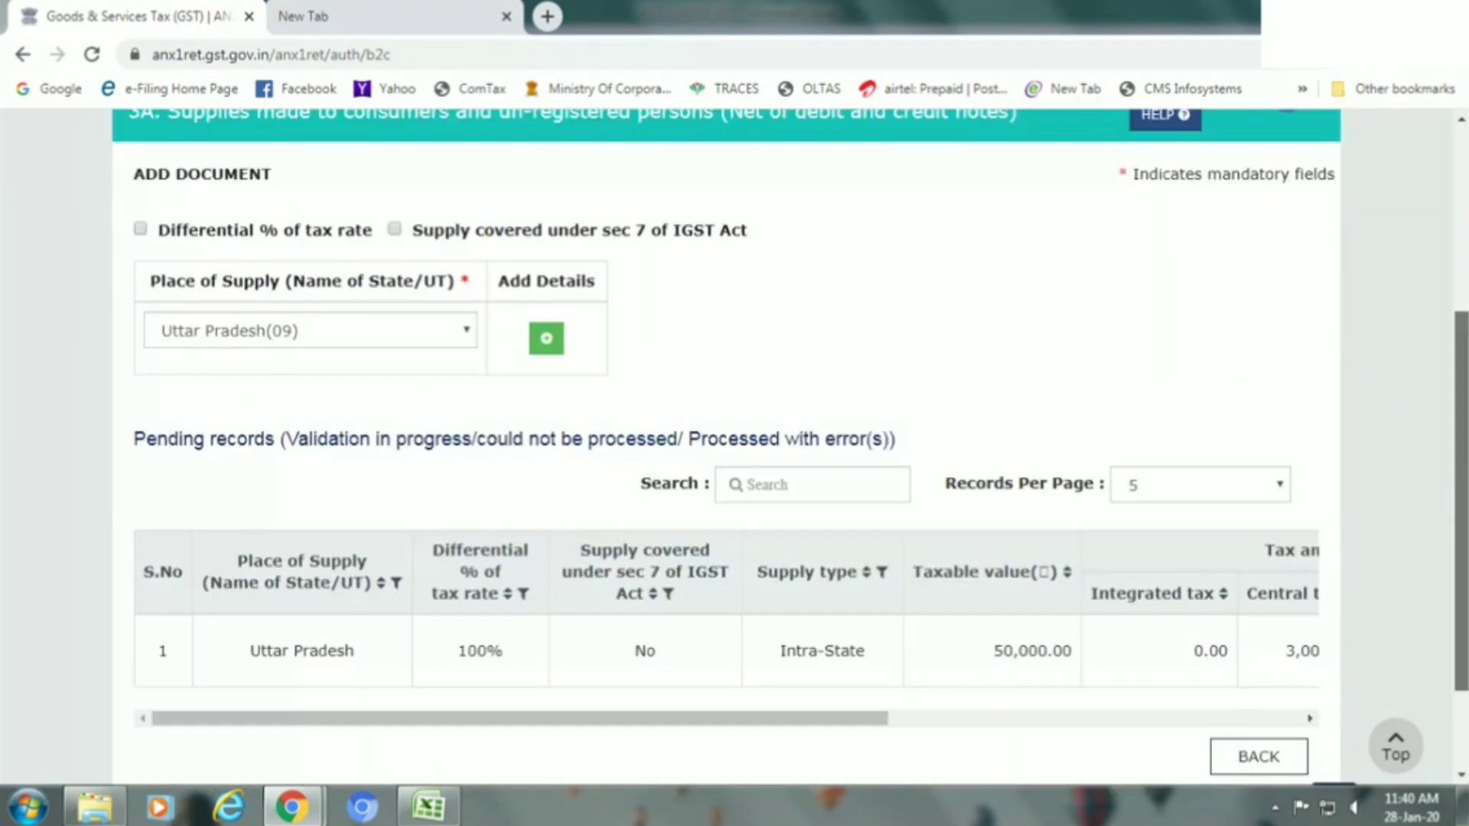
pyautogui.scroll(-2, 734, 448)
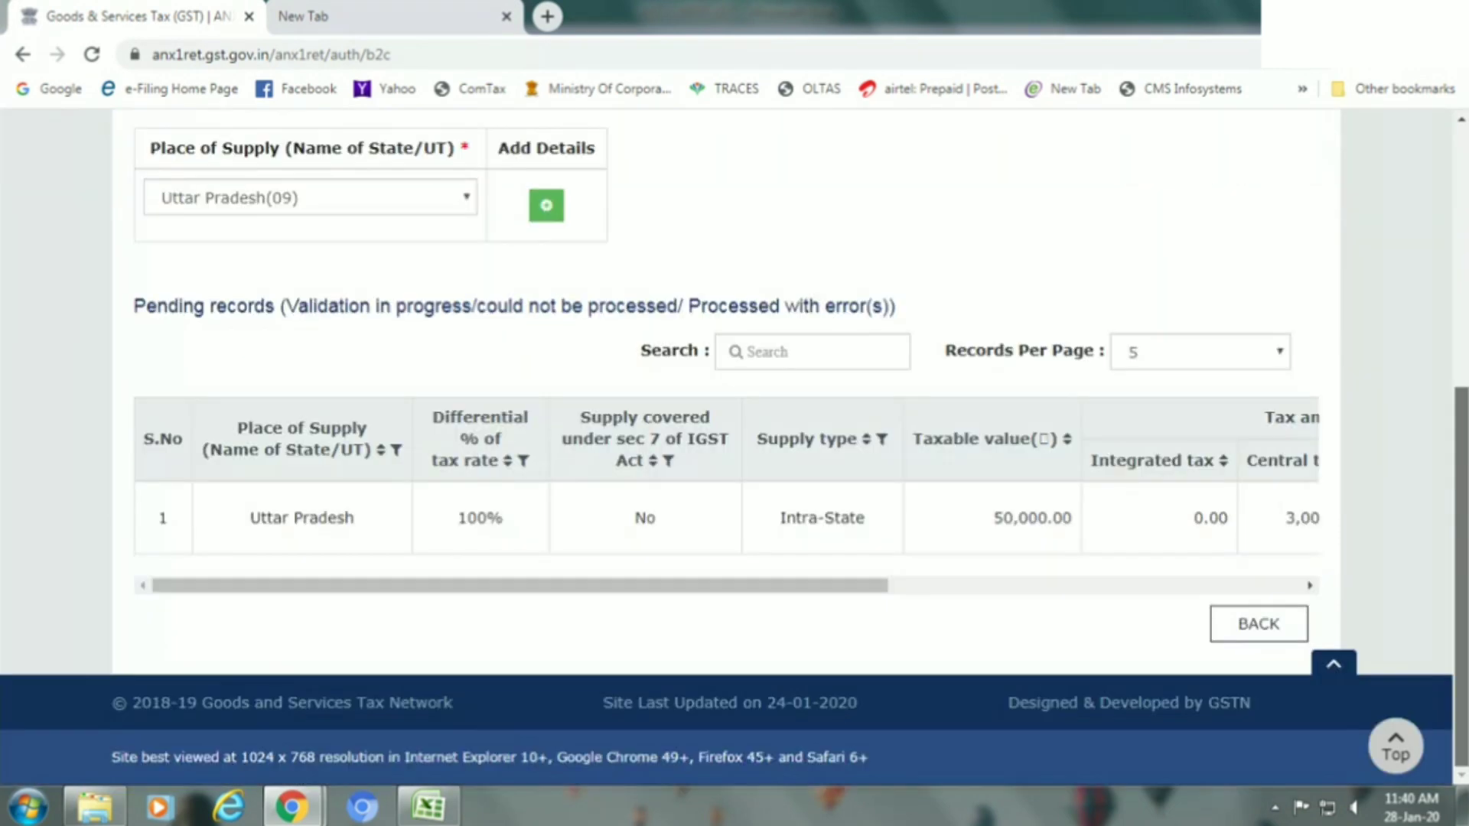
pyautogui.click(1243, 629)
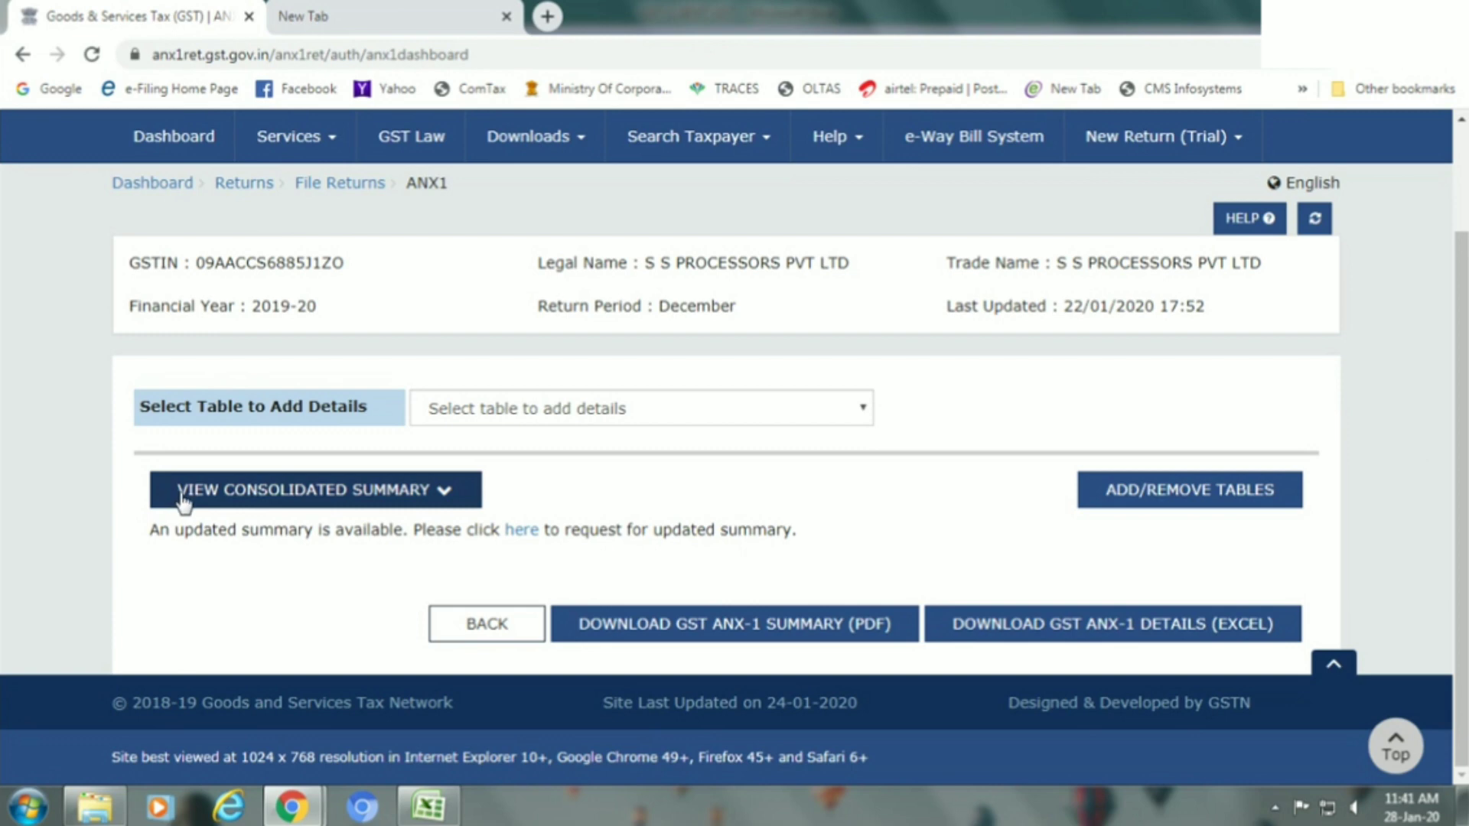
# View the consolidated ANX-1 summary, which still shows 0 records for every table.
pyautogui.click(353, 501)
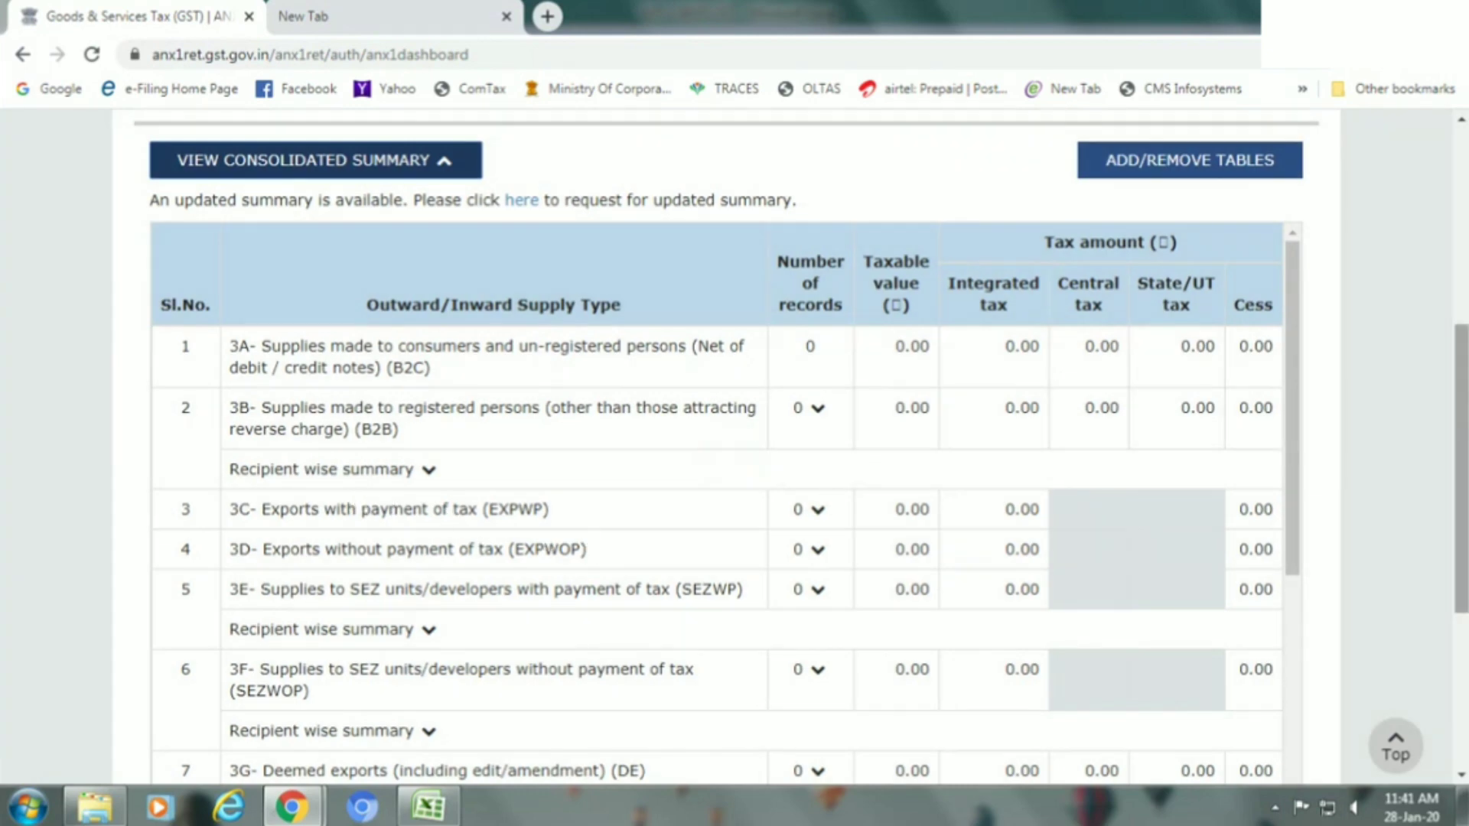
pyautogui.scroll(-2, 1461, 468)
pyautogui.scroll(-3, 708, 444)
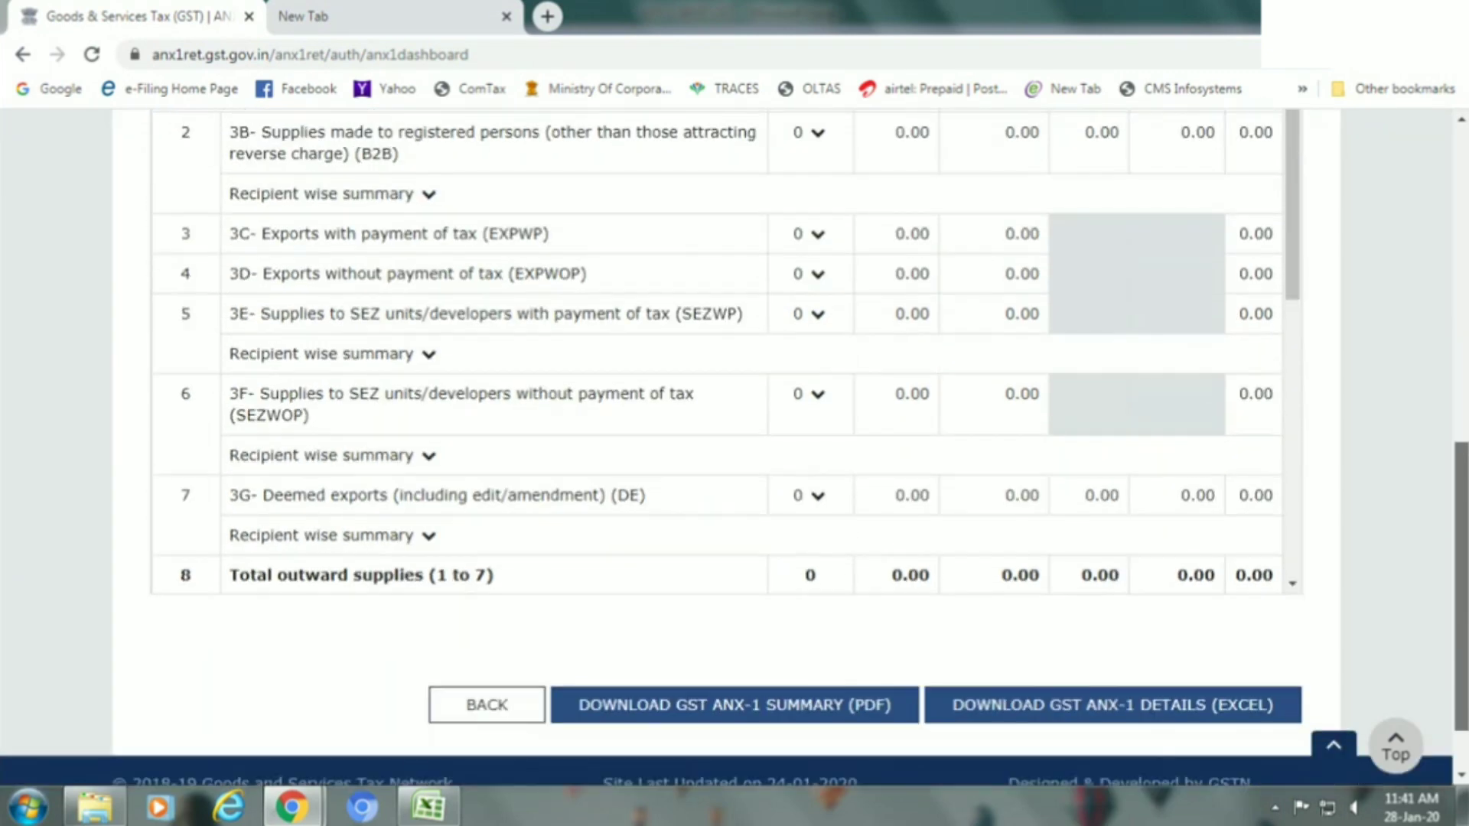
pyautogui.scroll(5, 1462, 459)
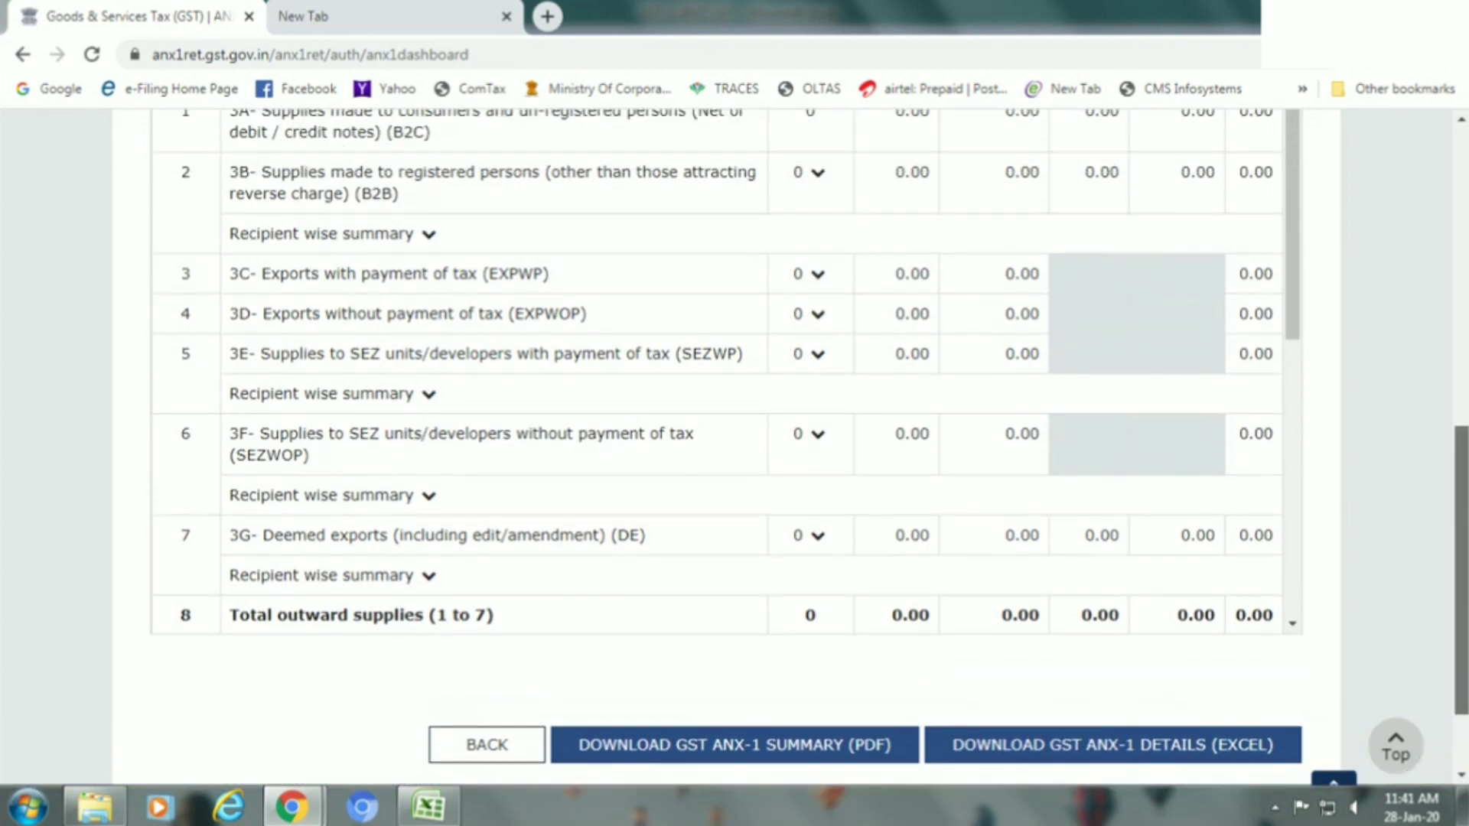
pyautogui.moveTo(1462, 459); pyautogui.dragTo(1465, 528)
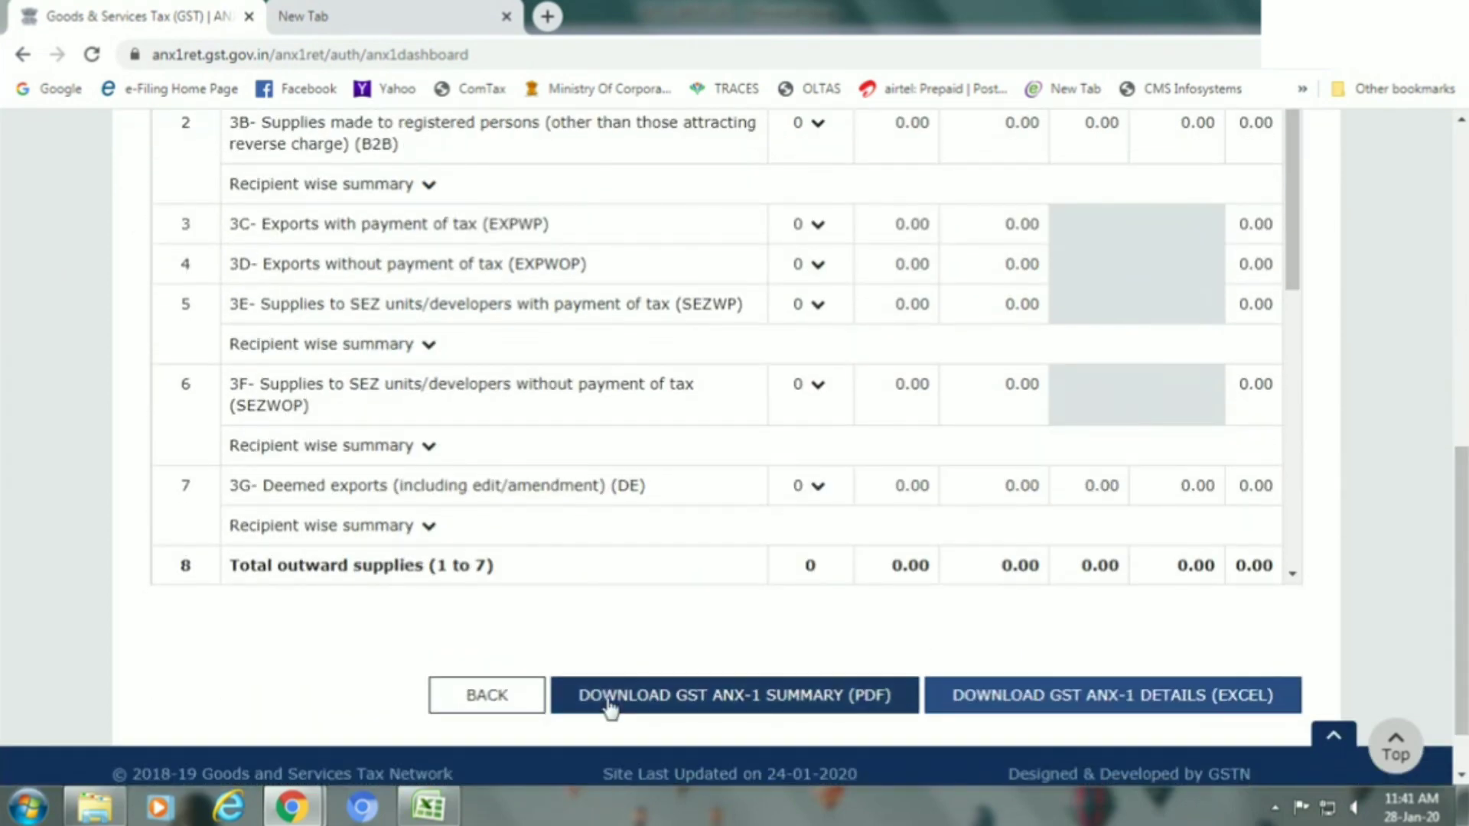
# Reopen GST ANX-1 for the December period in Online preparation mode.
pyautogui.click(482, 697)
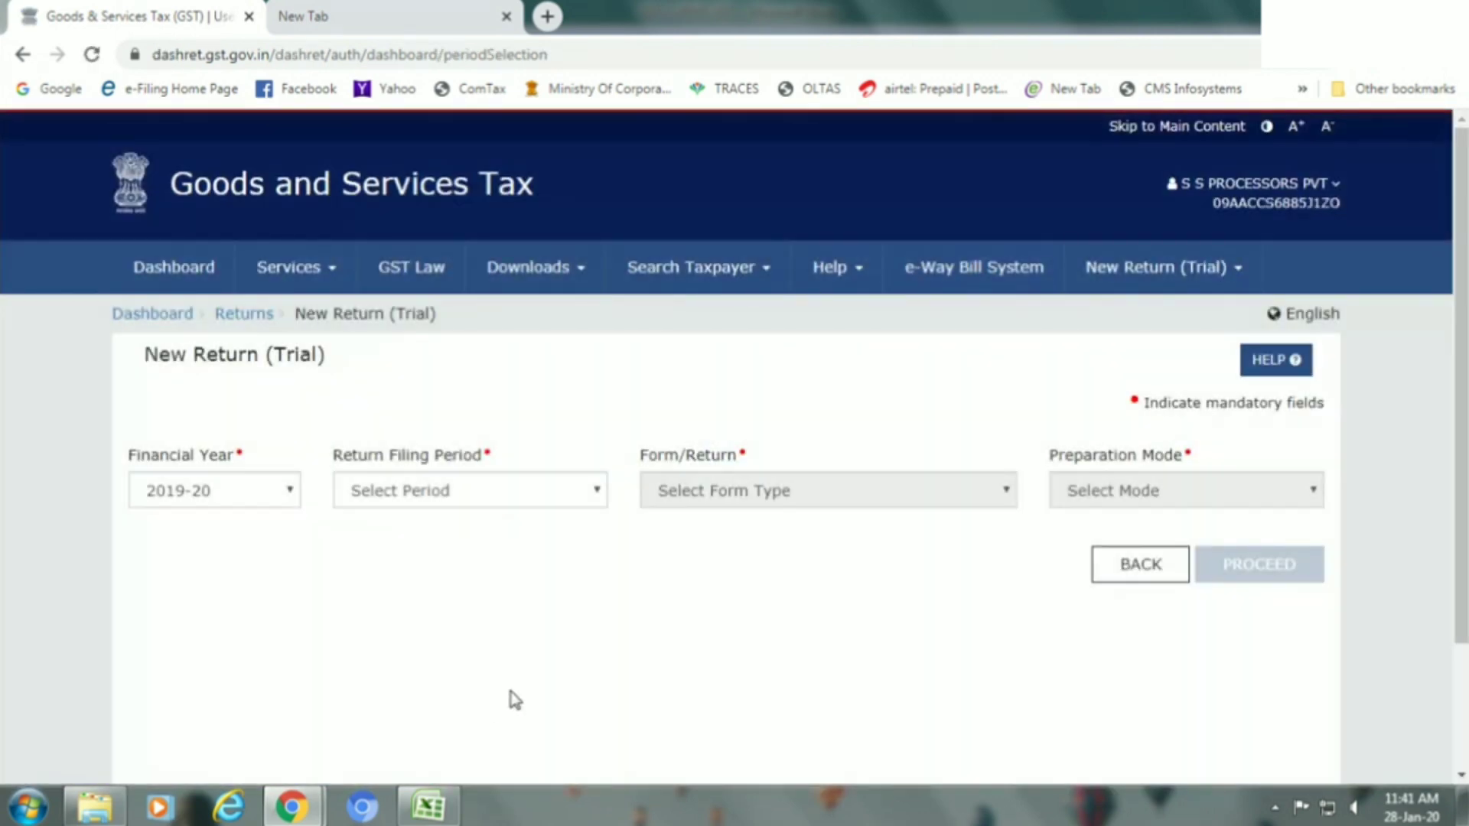
pyautogui.click(421, 492)
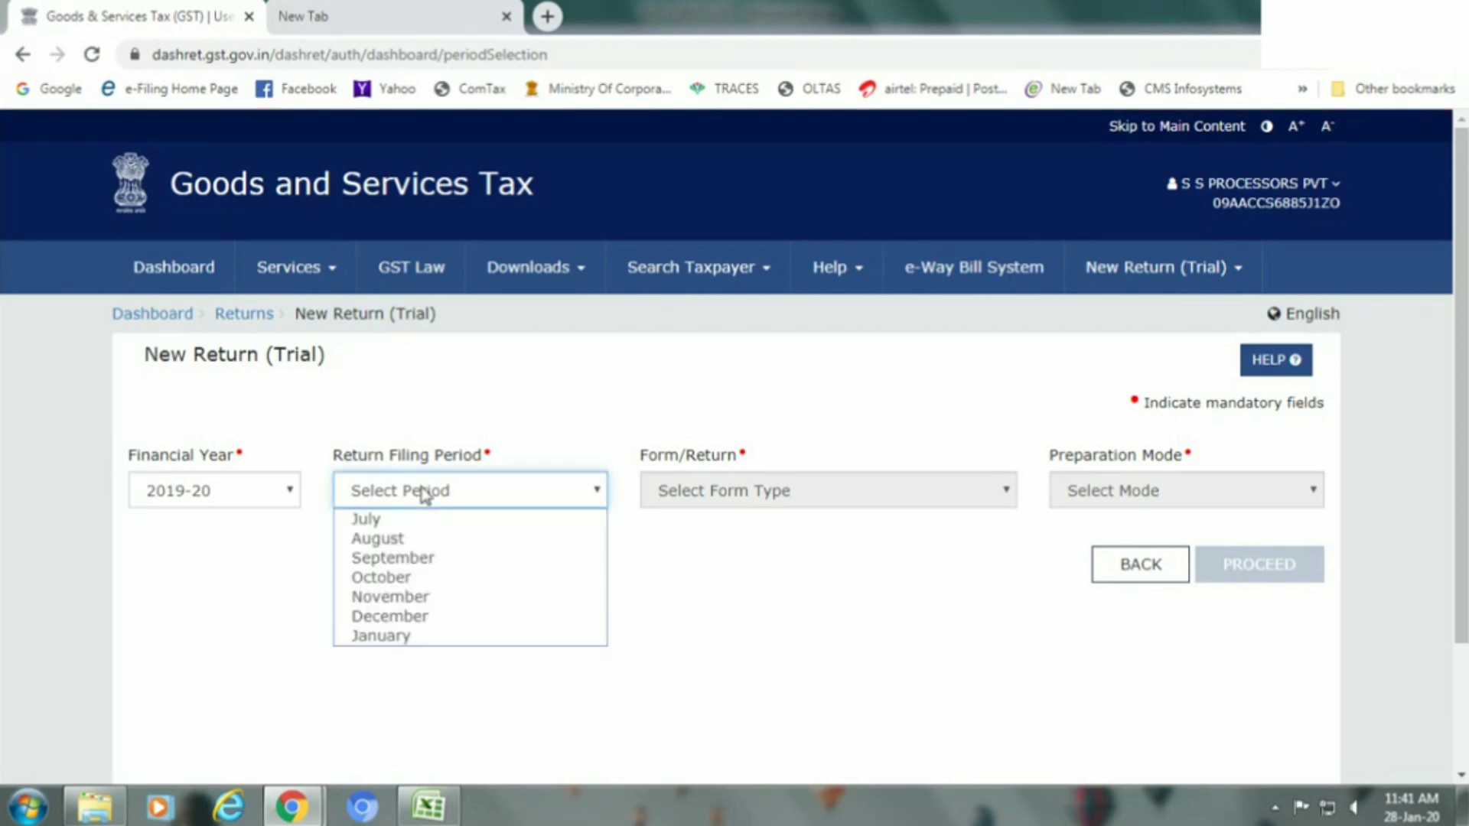
pyautogui.click(417, 624)
pyautogui.click(716, 498)
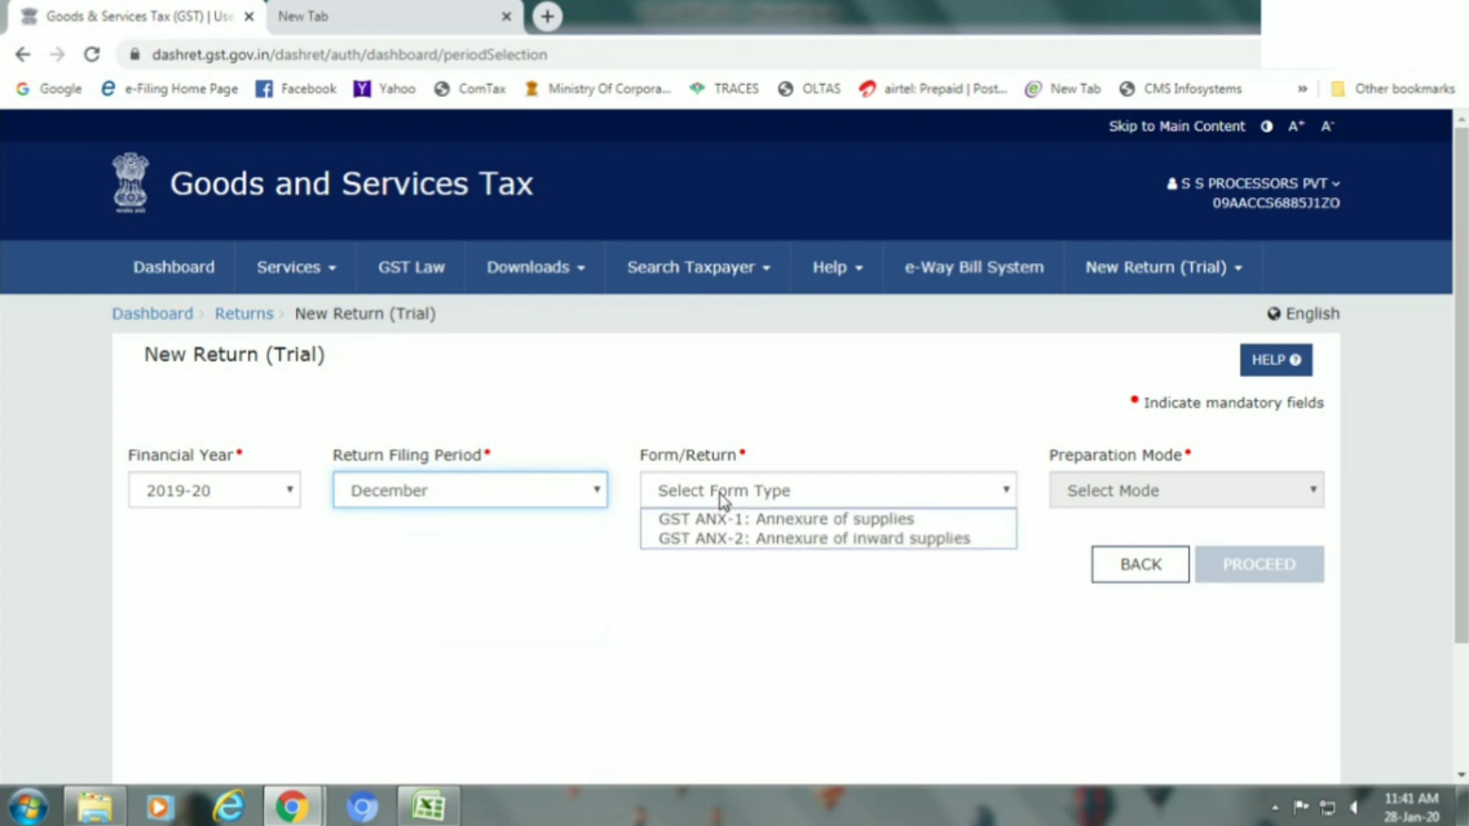
pyautogui.click(722, 519)
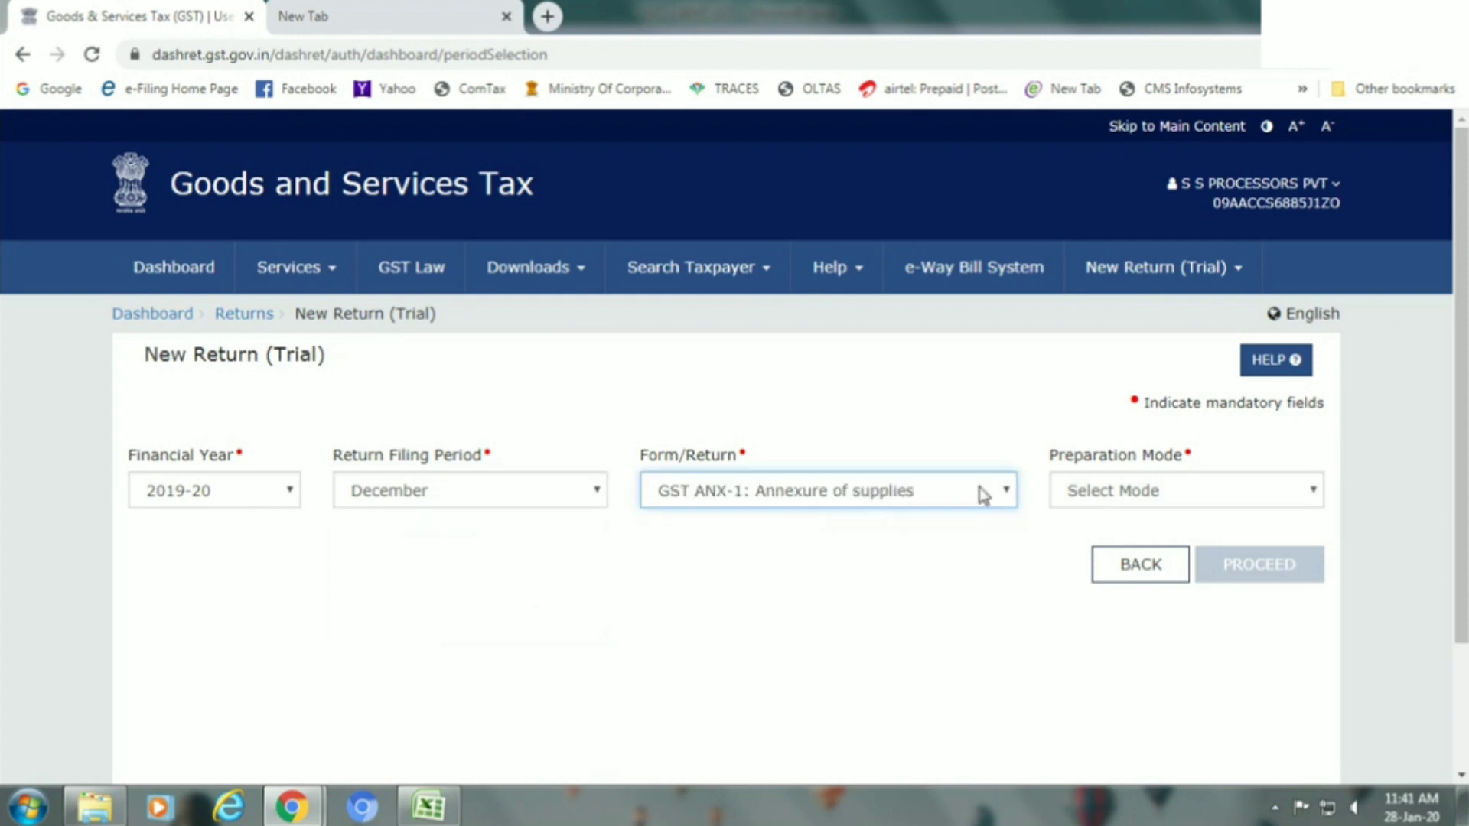
pyautogui.click(1081, 489)
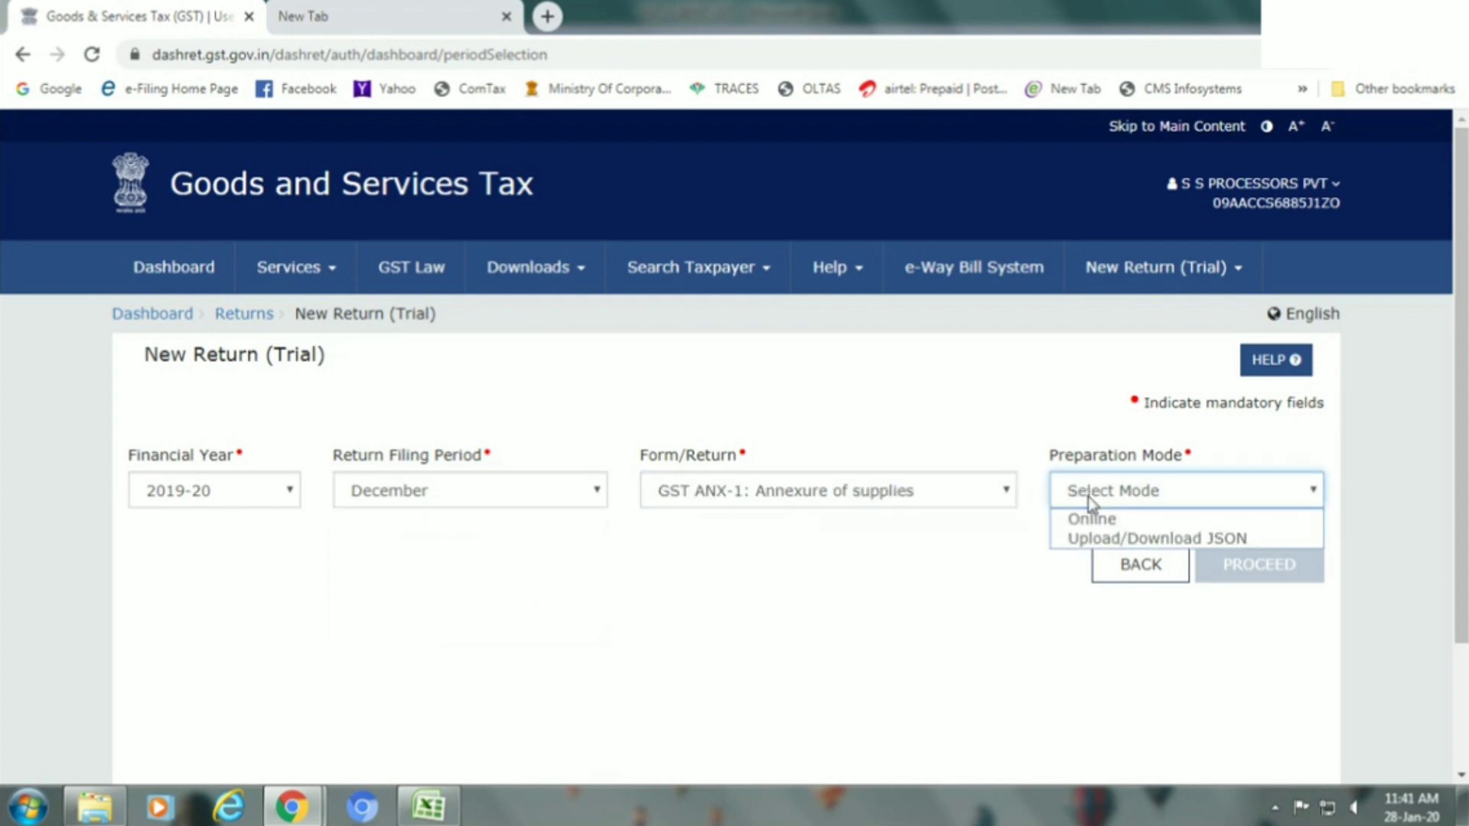
pyautogui.click(1093, 519)
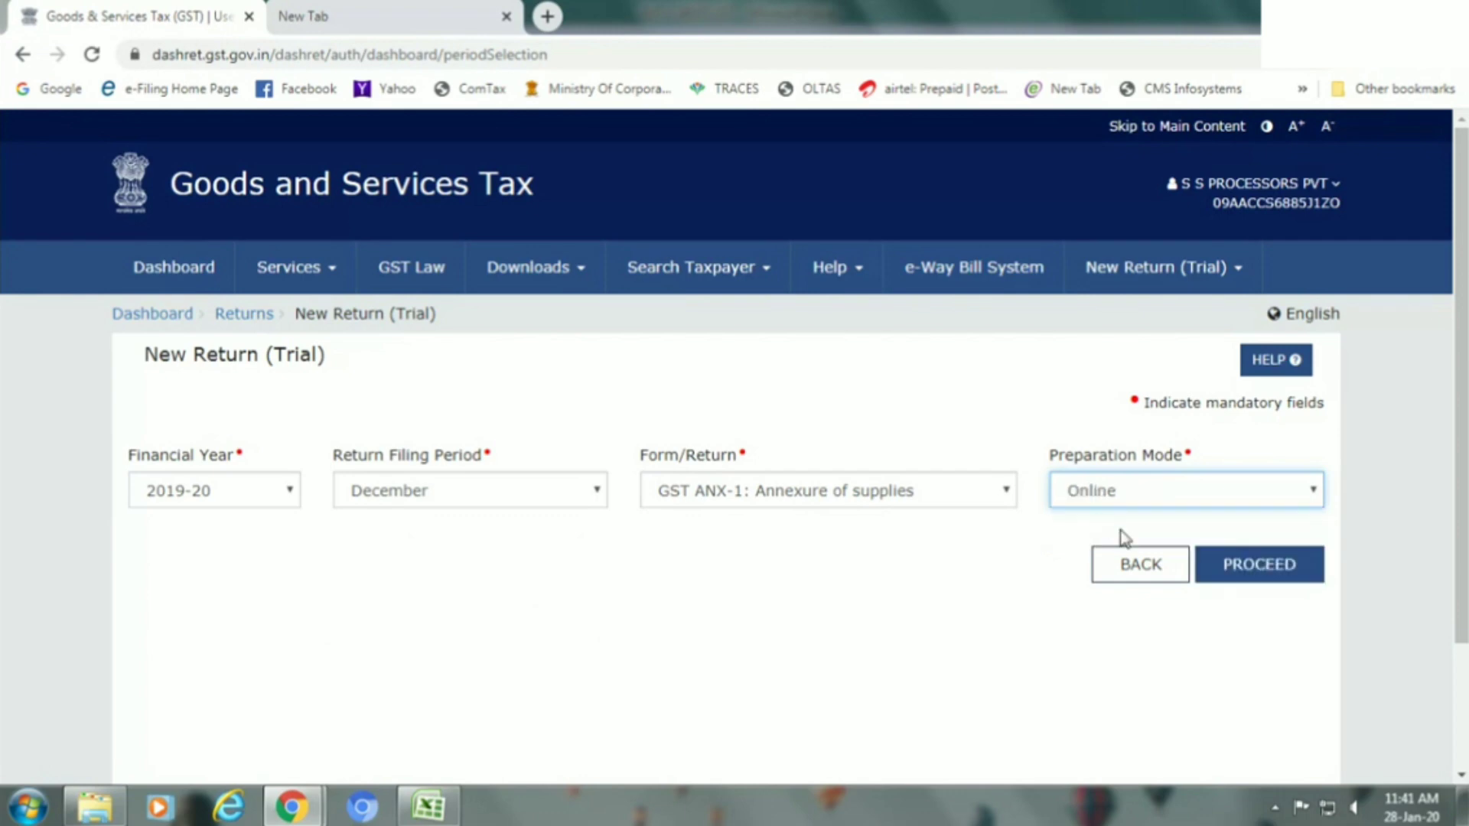
pyautogui.click(1252, 566)
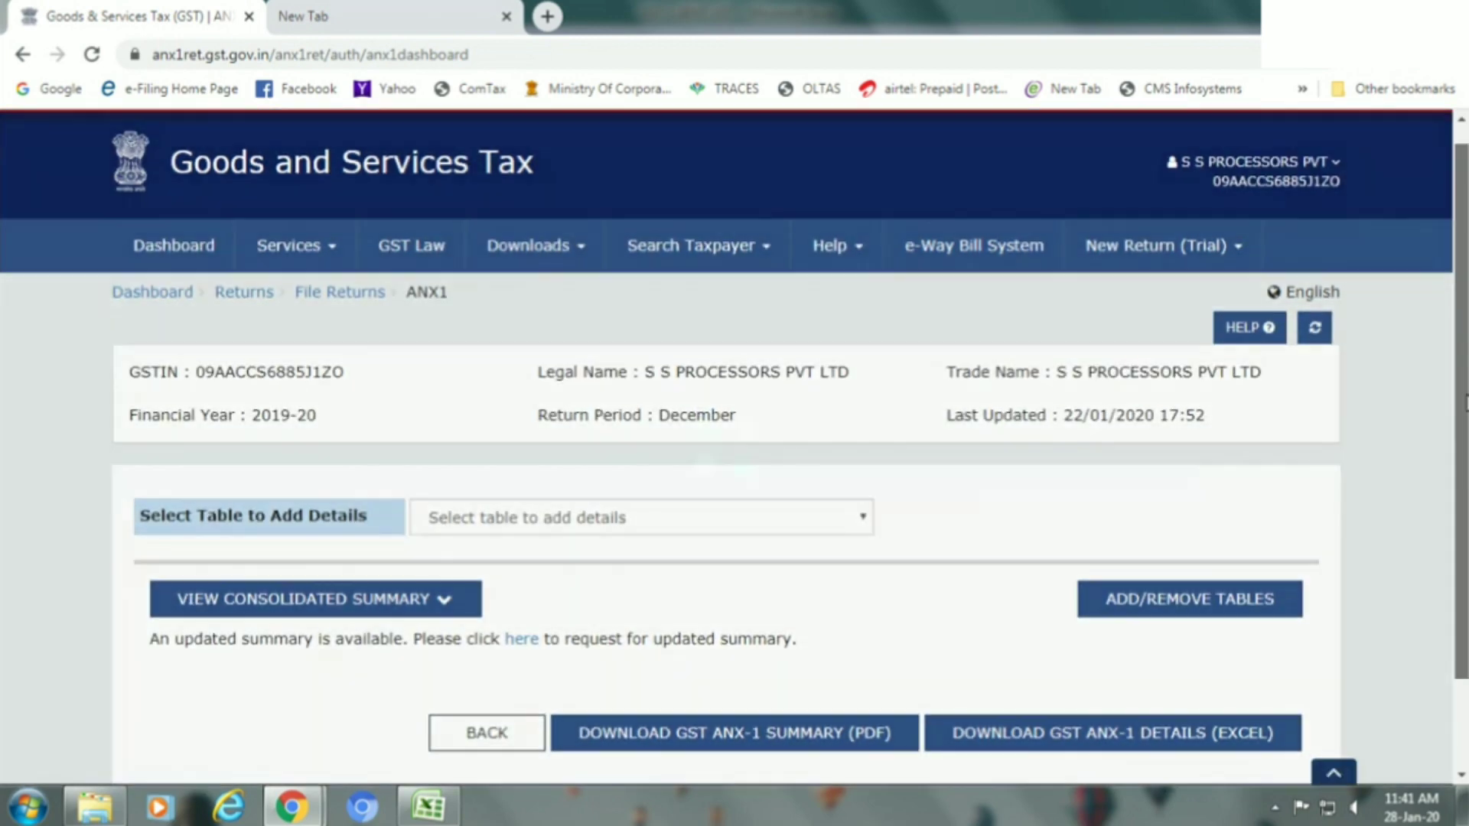
# Download the GST ANX-1 Summary PDF and save it to the Desktop.
pyautogui.scroll(-2, 734, 454)
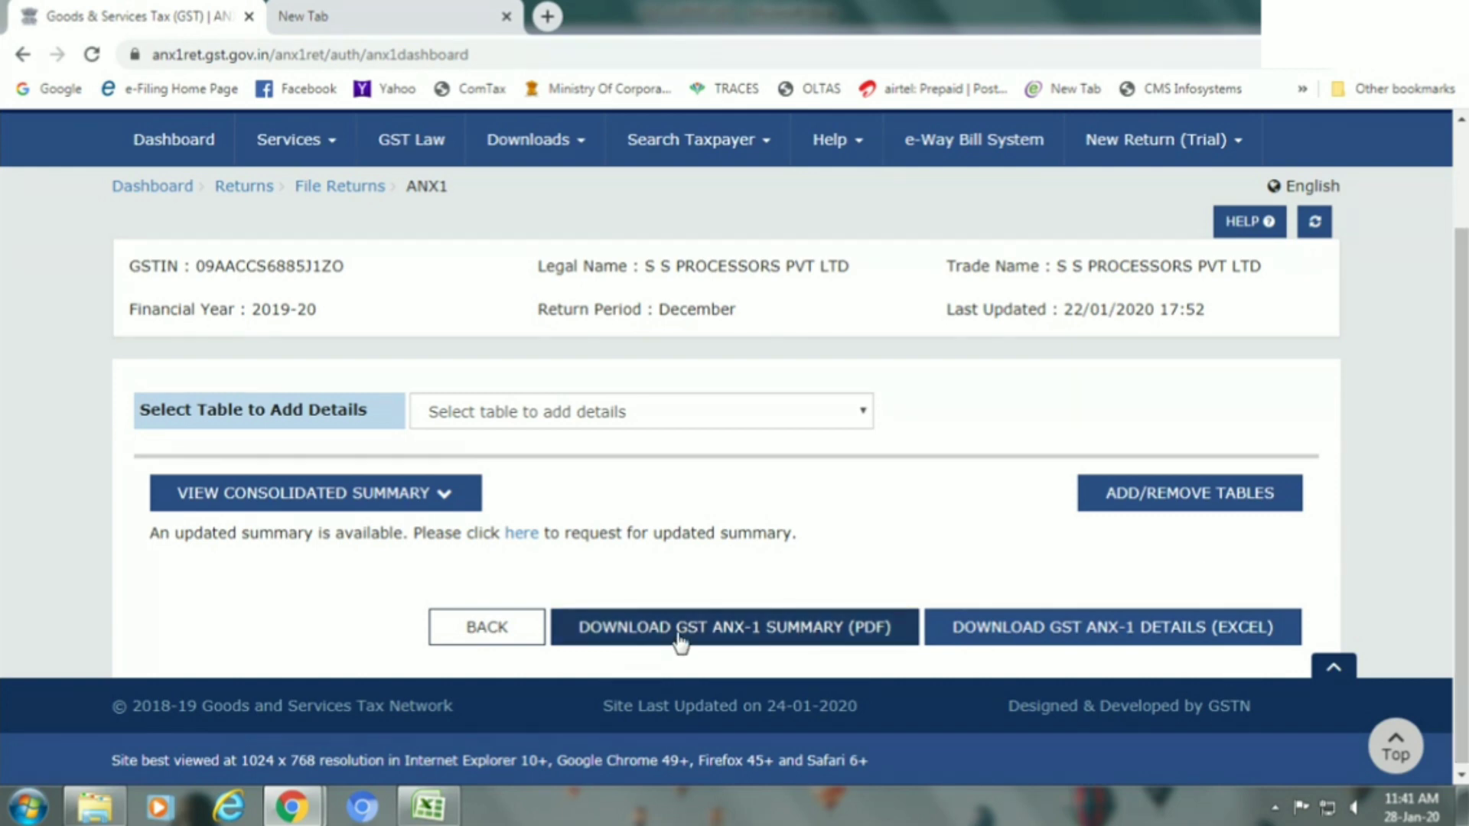
pyautogui.click(756, 633)
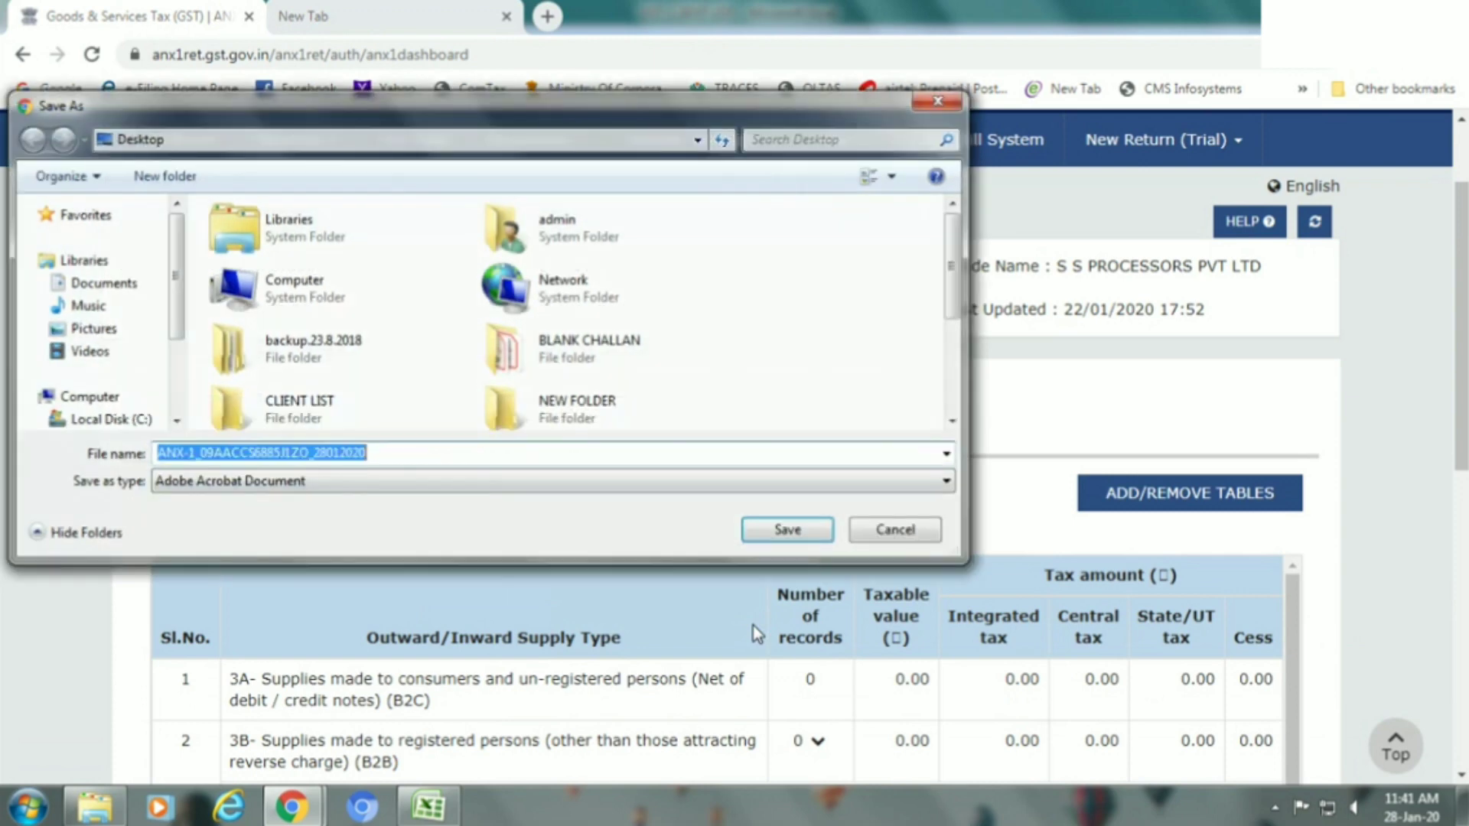
pyautogui.click(771, 535)
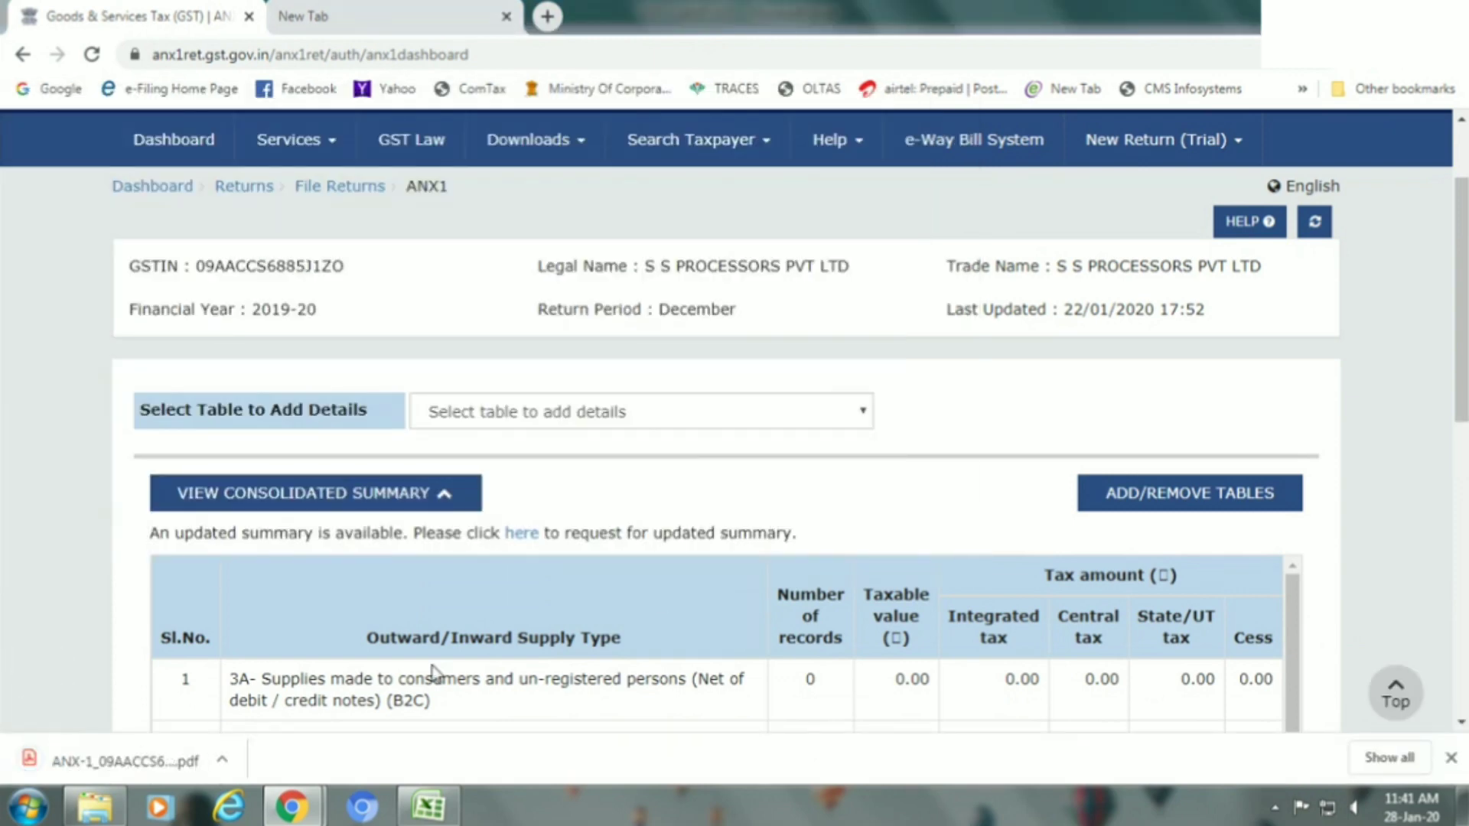
pyautogui.click(222, 760)
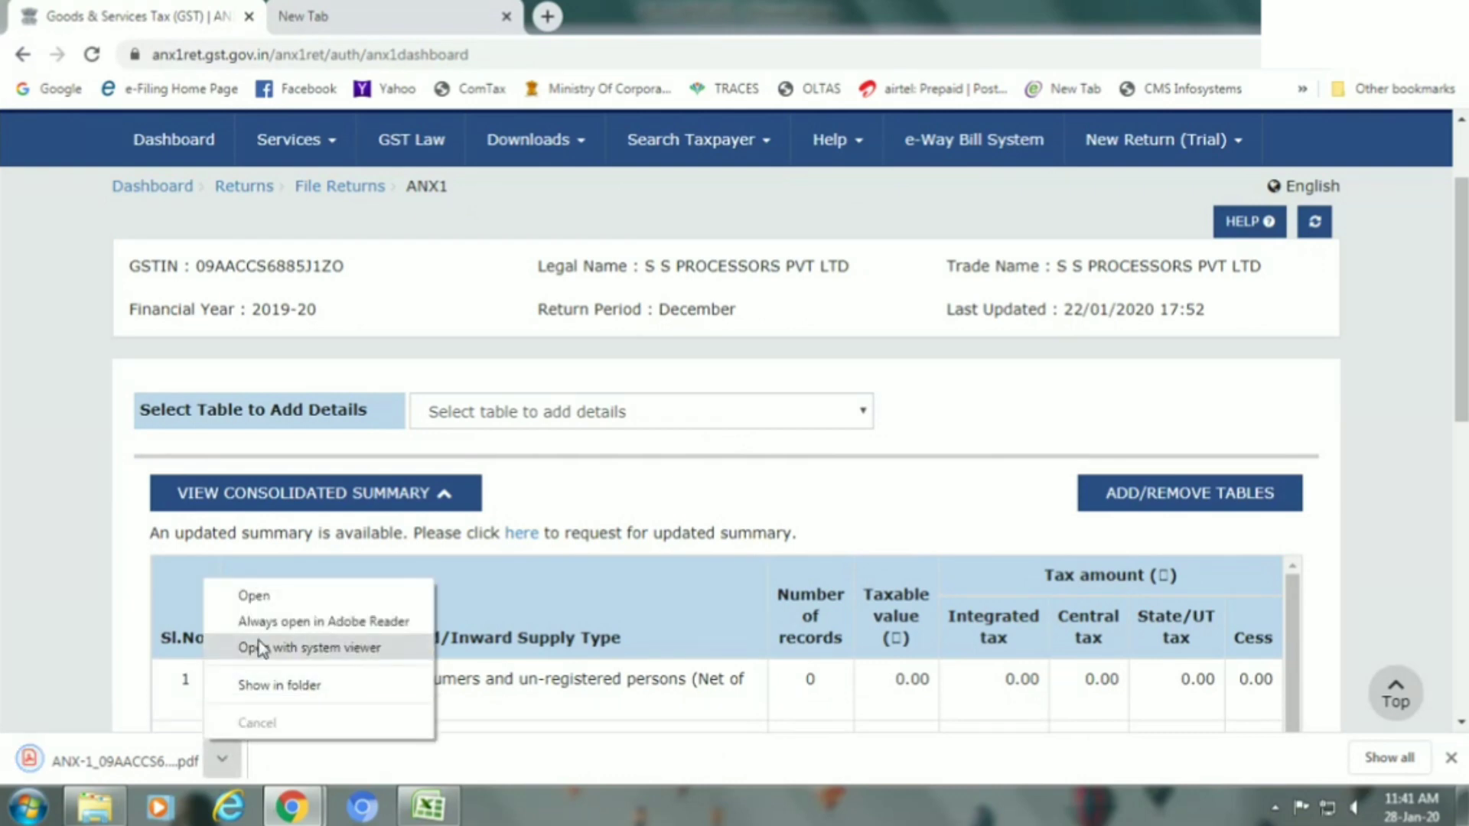
# Open the 3-page draft Form GST-ANX1 summary PDF, scroll through it, then return to the ANX-1 dashboard.
pyautogui.click(268, 599)
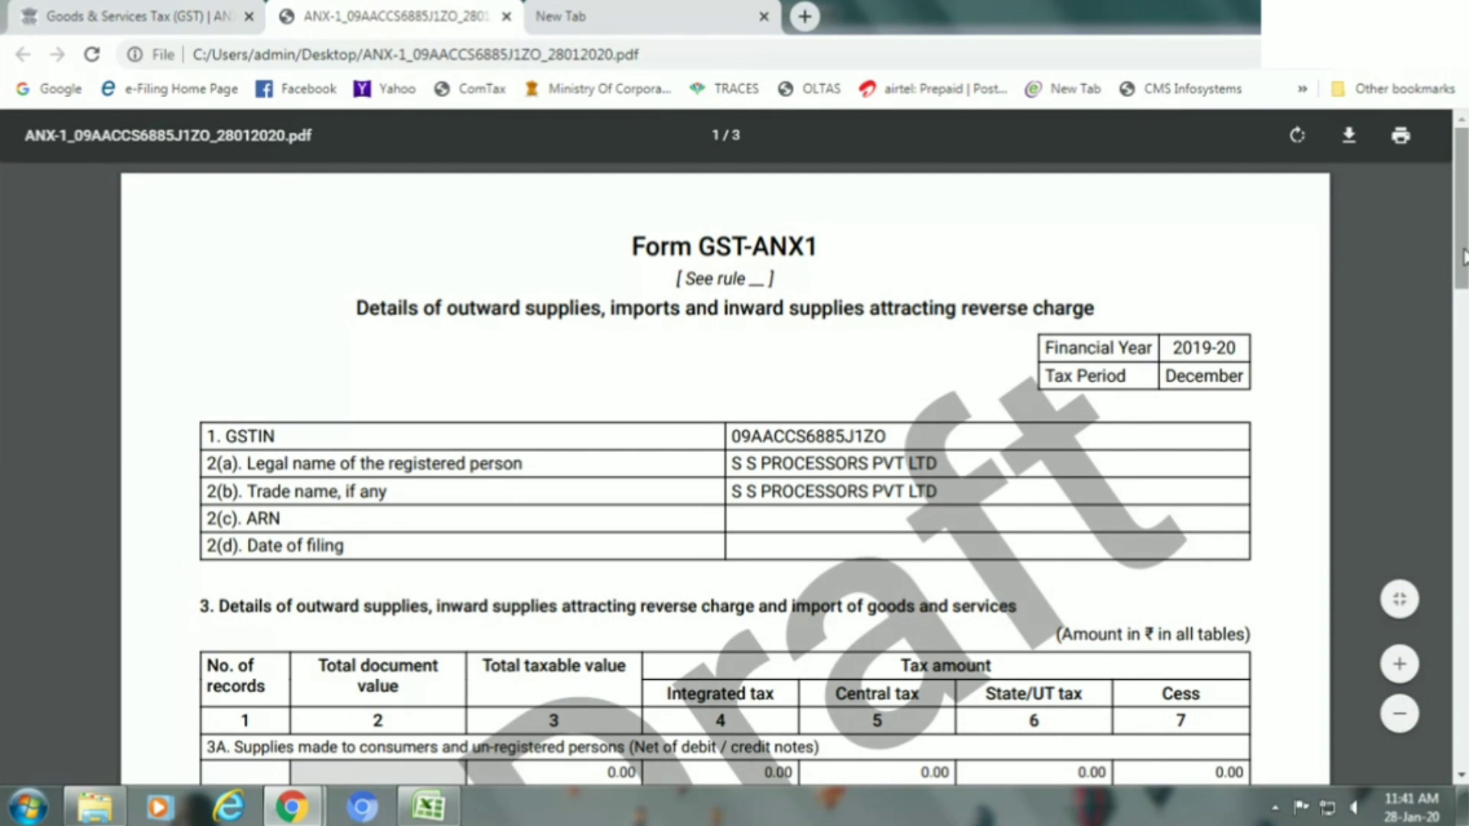
pyautogui.moveTo(1461, 268); pyautogui.dragTo(1462, 736)
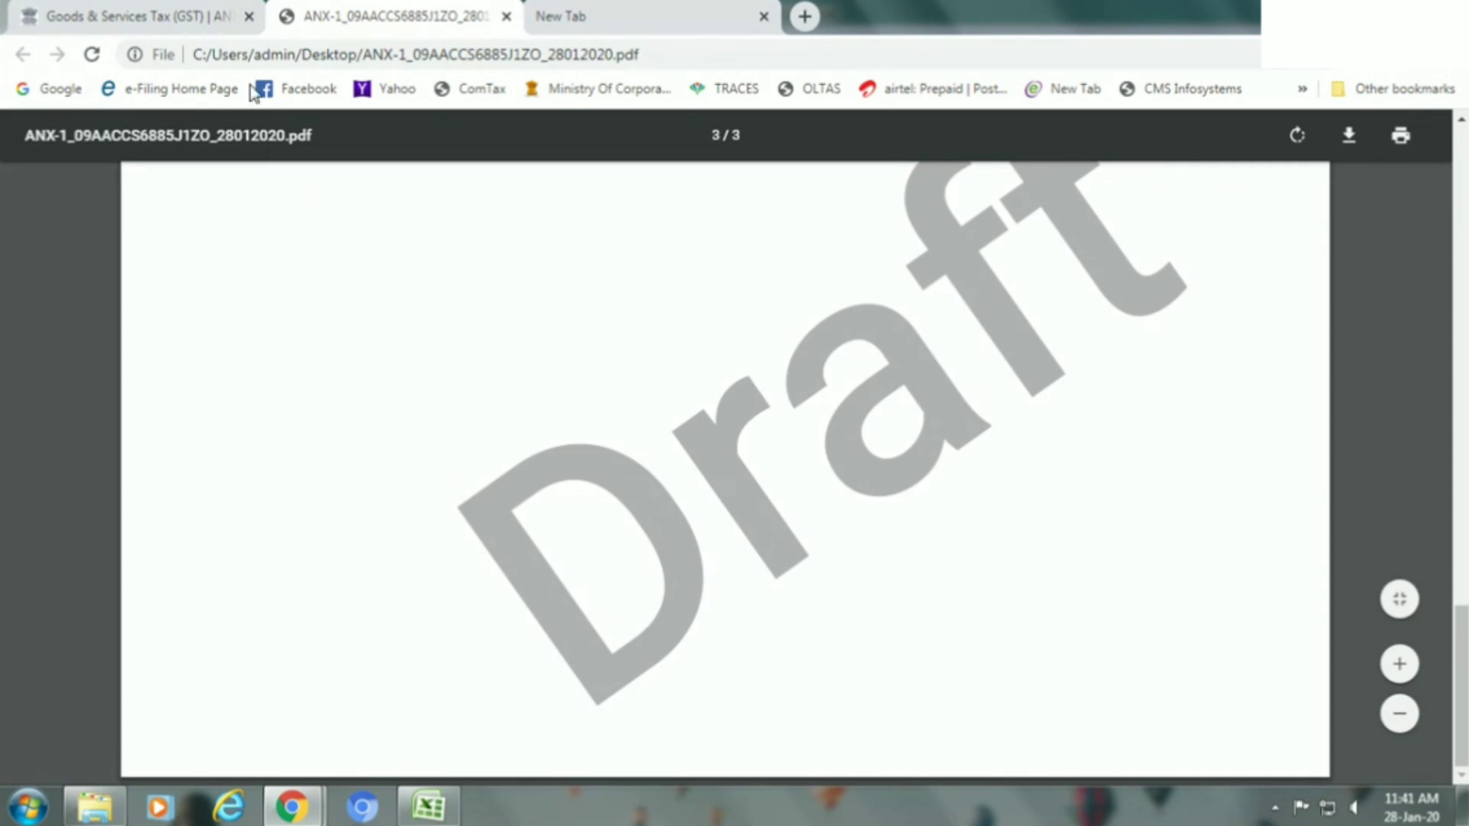
pyautogui.click(207, 10)
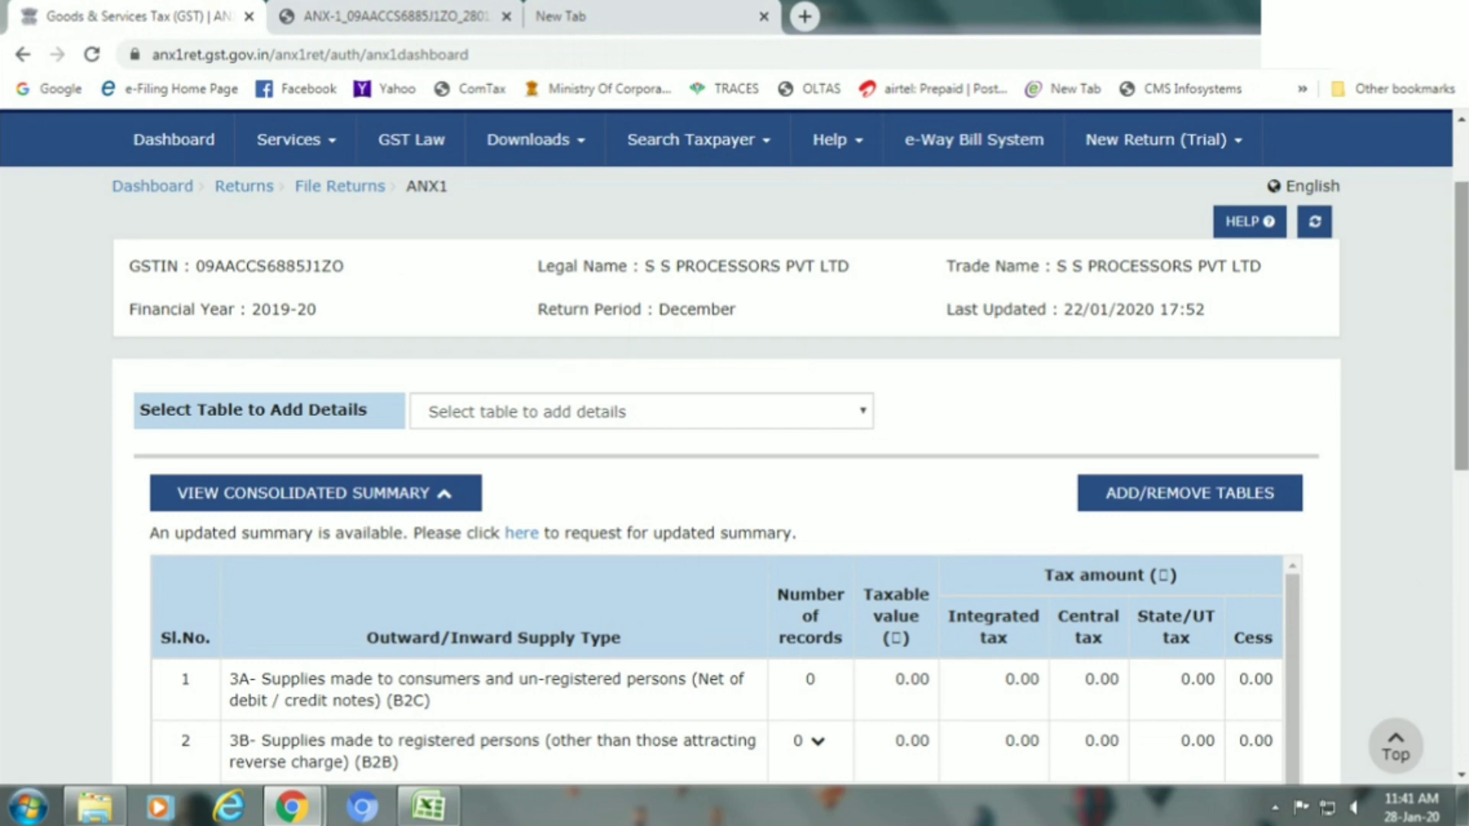
# Request a regenerated ANX-1 summary through the 'here' link, then collapse the consolidated summary table.
pyautogui.scroll(-1, 1461, 329)
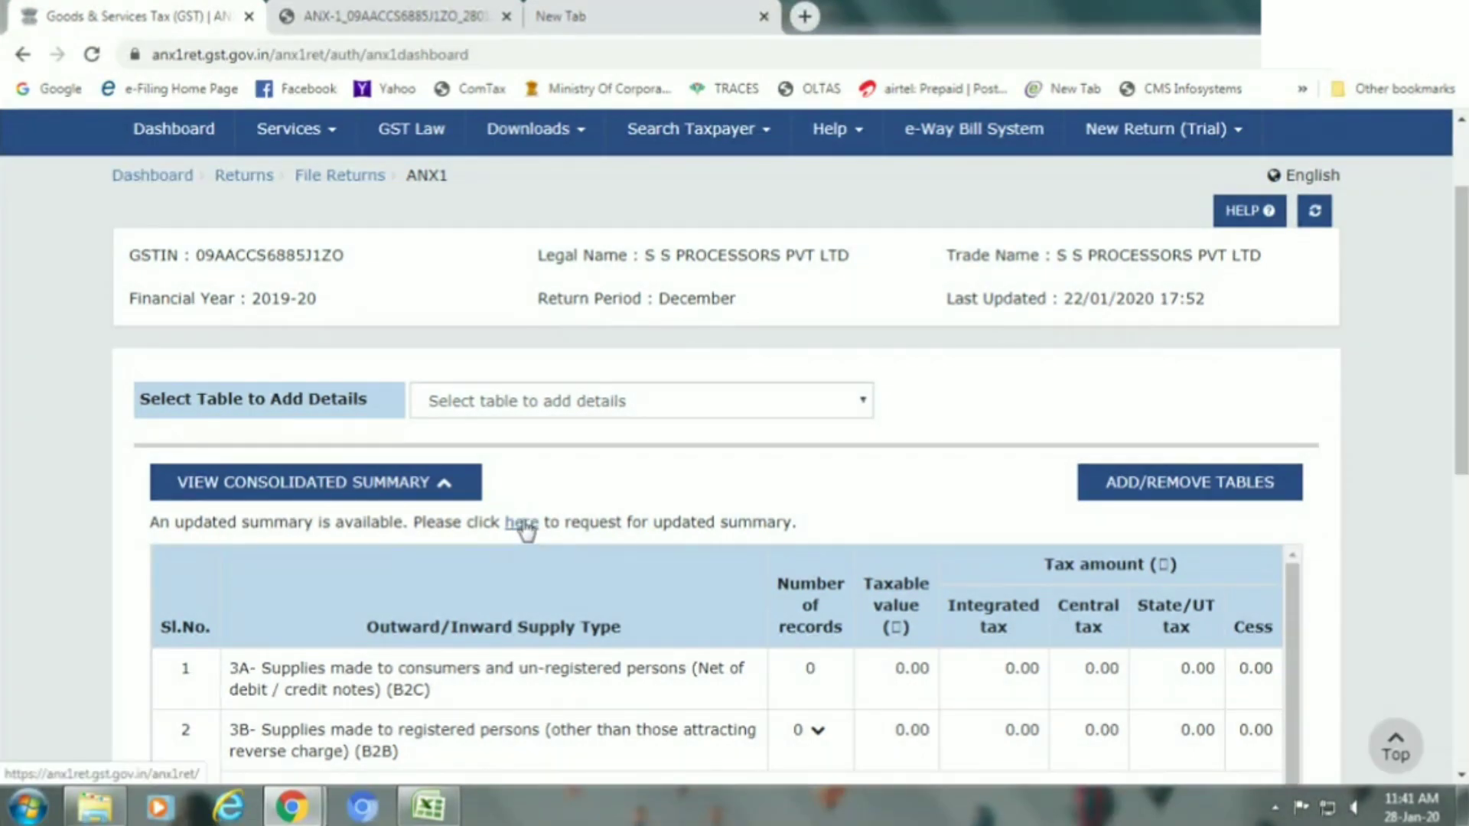
pyautogui.click(522, 526)
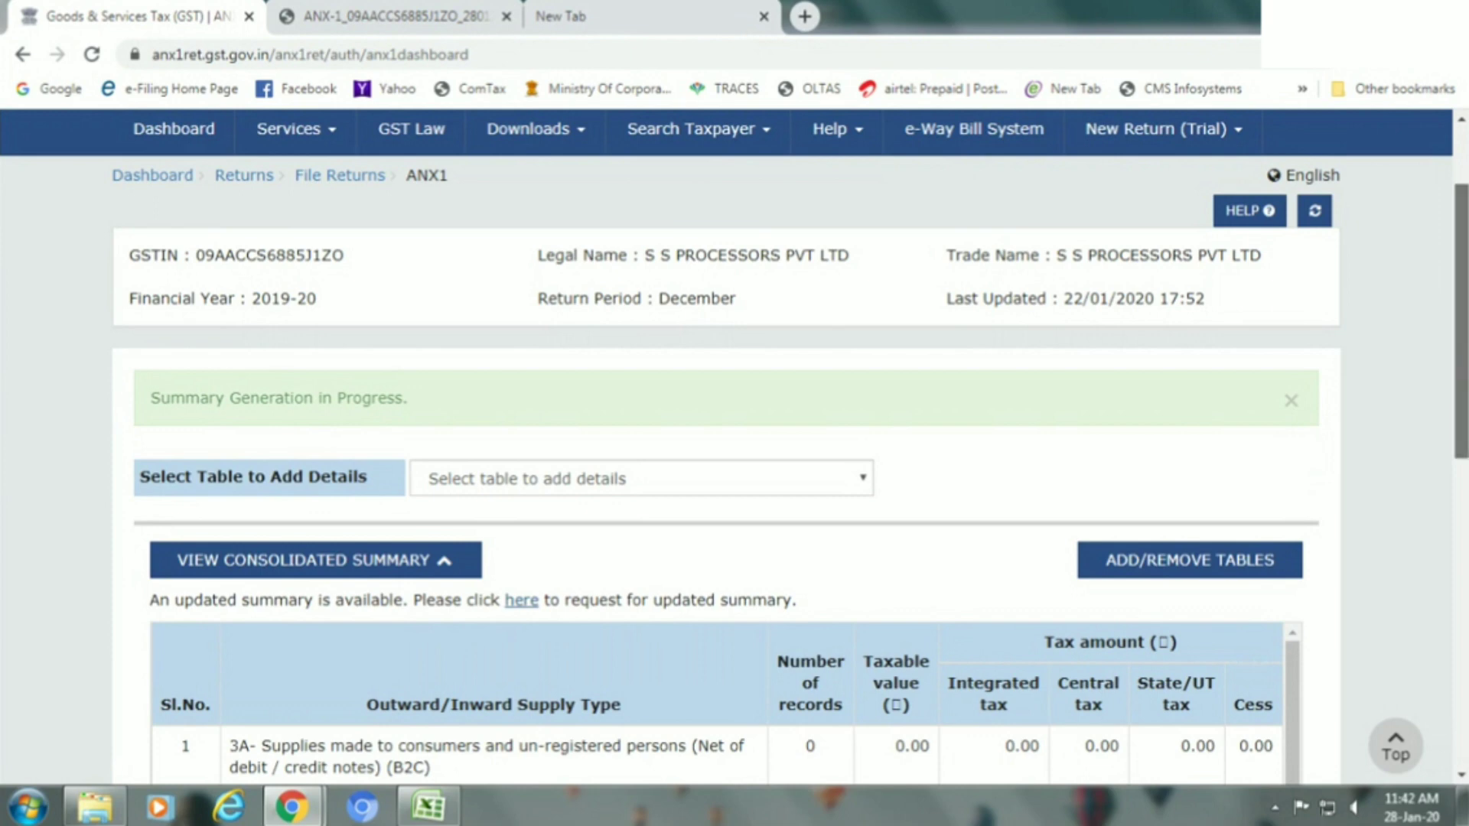
pyautogui.scroll(-3, 1347, 375)
pyautogui.scroll(-5, 1463, 514)
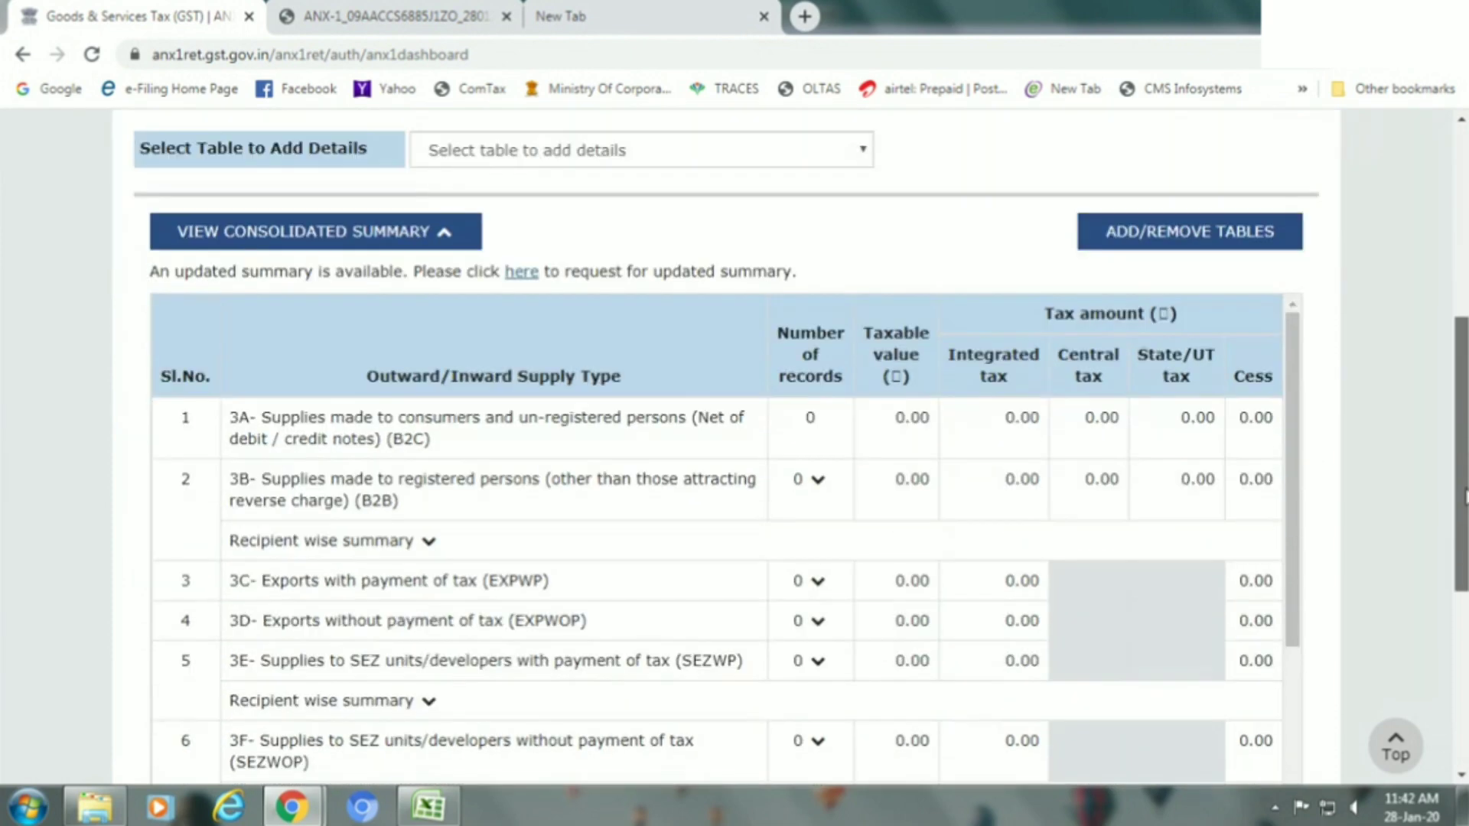
pyautogui.moveTo(1462, 514); pyautogui.dragTo(1462, 521)
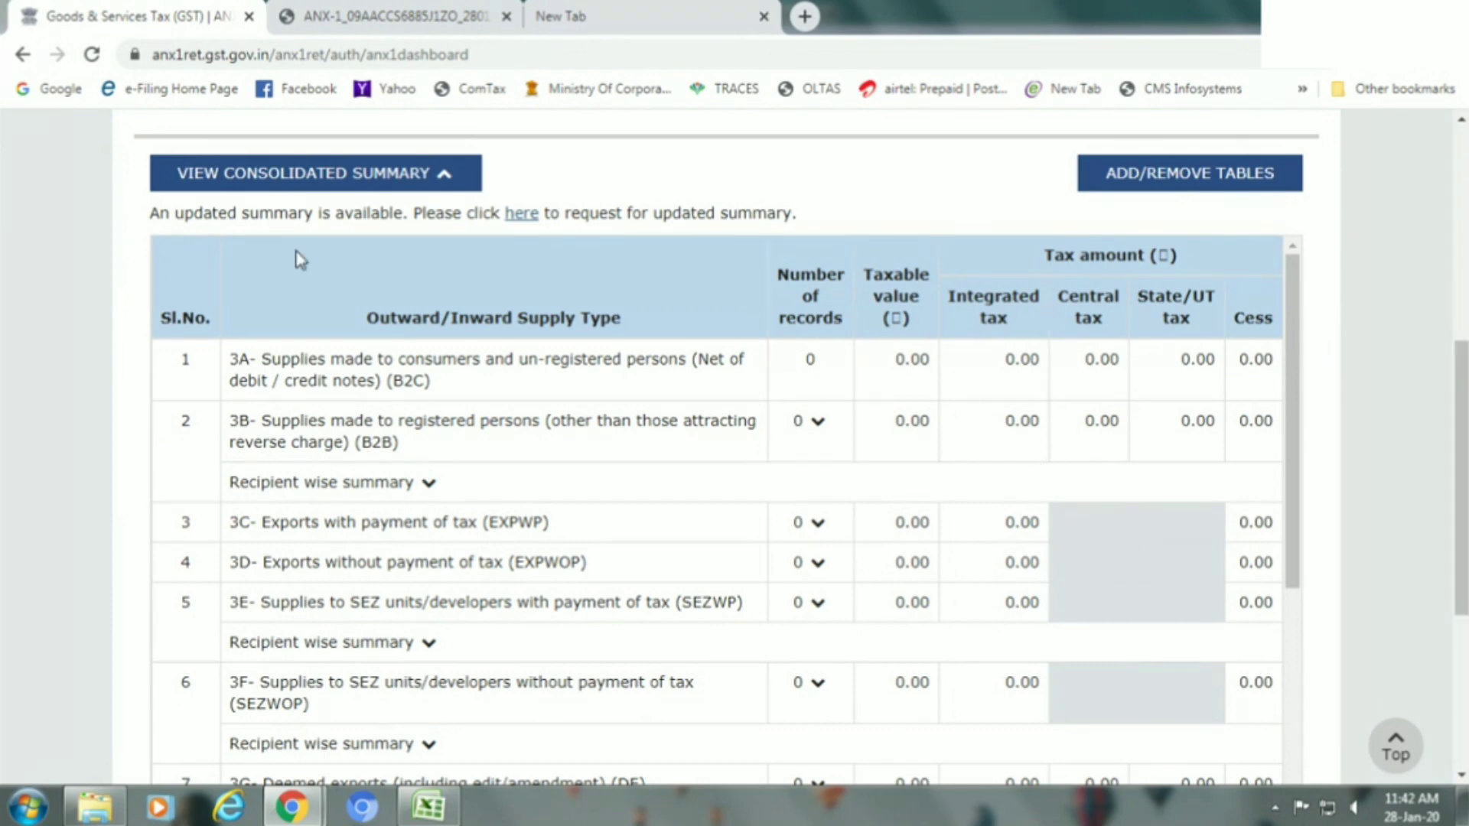
pyautogui.click(280, 186)
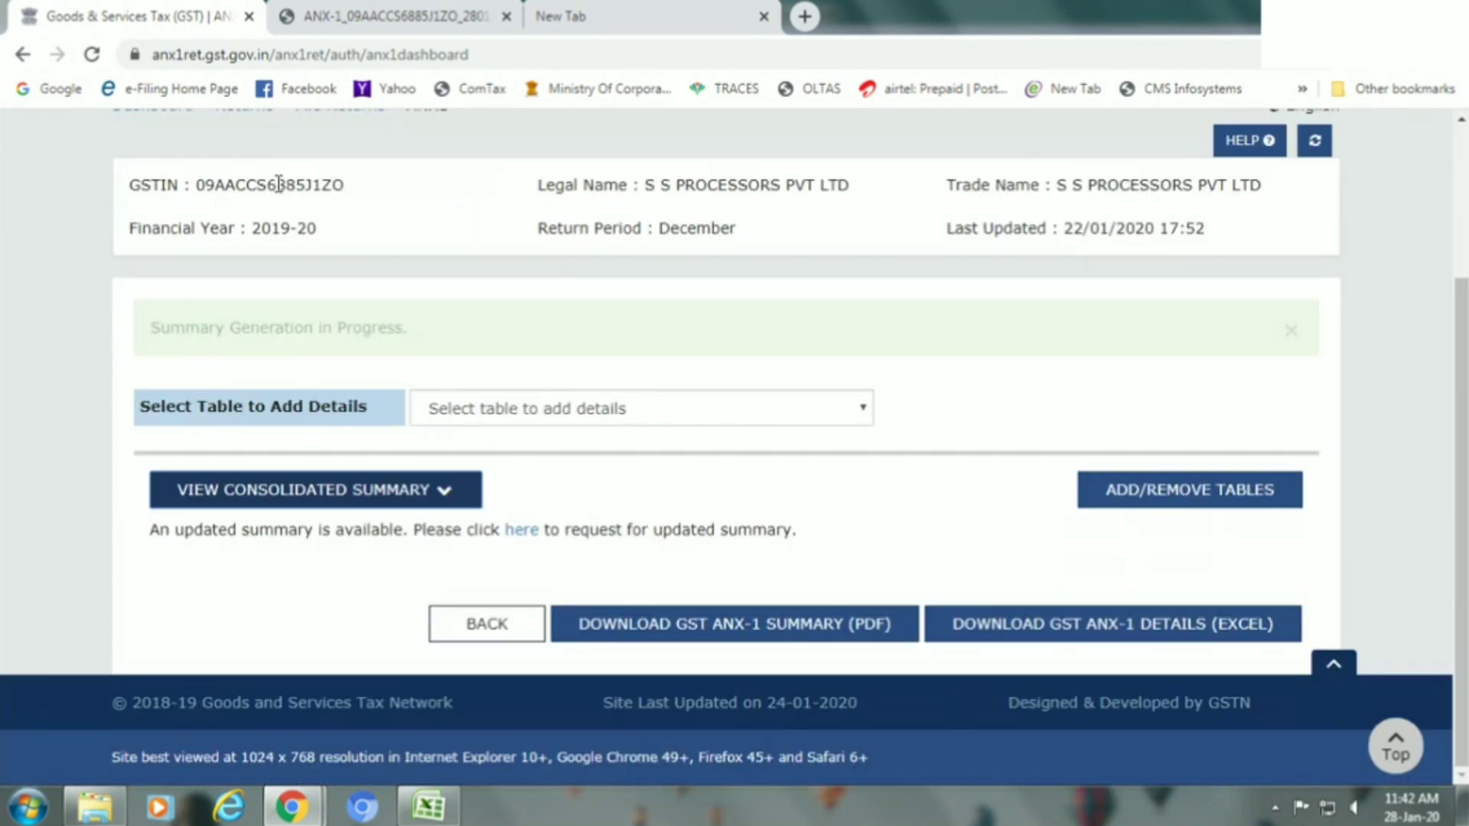
# Expand the refreshed consolidated summary to review the 50,000.00 B2C 3A and 9,450.00 B2B 3B records.
pyautogui.click(438, 493)
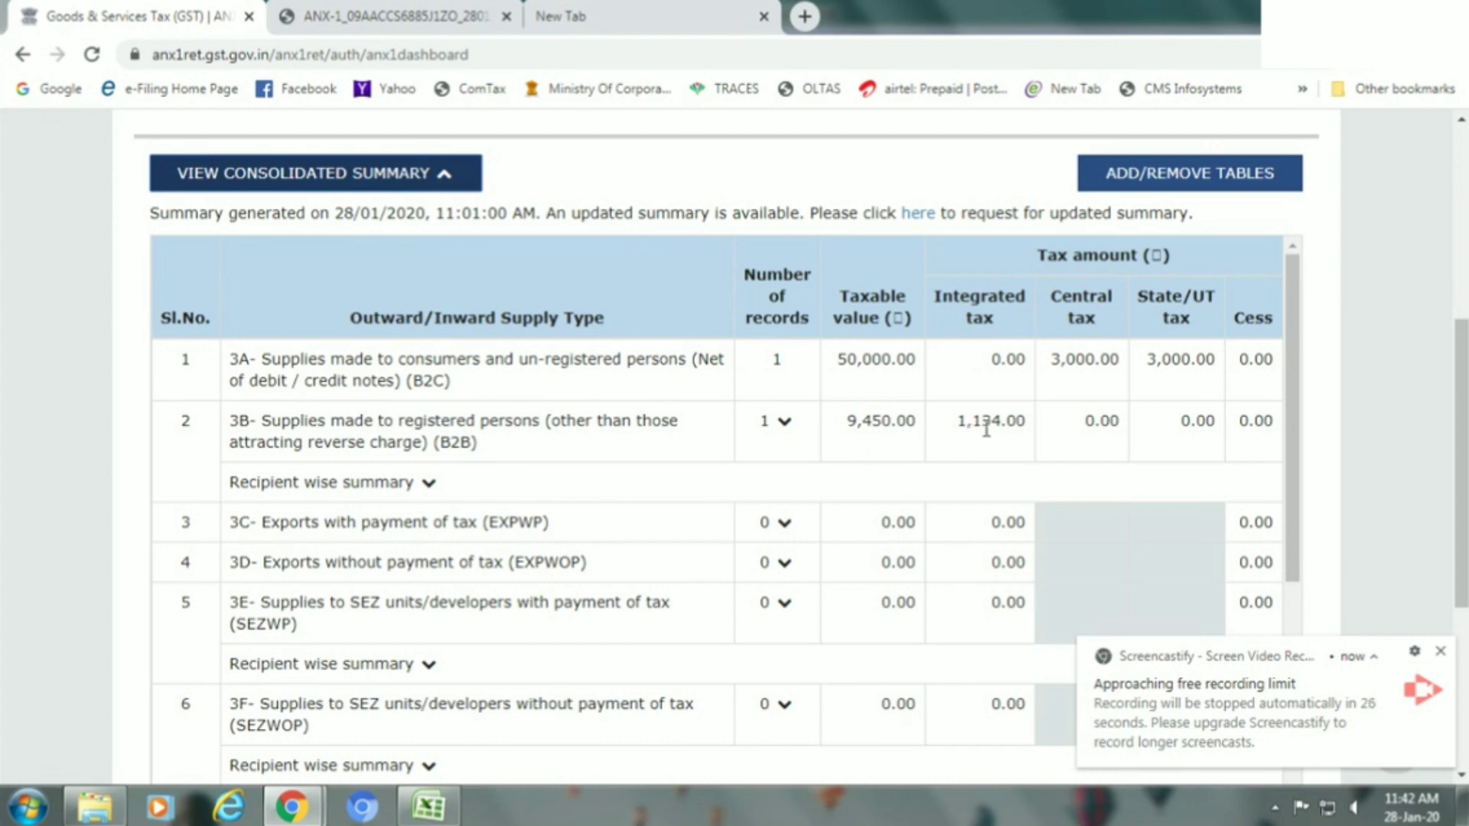
pyautogui.moveTo(1461, 459); pyautogui.dragTo(1381, 578)
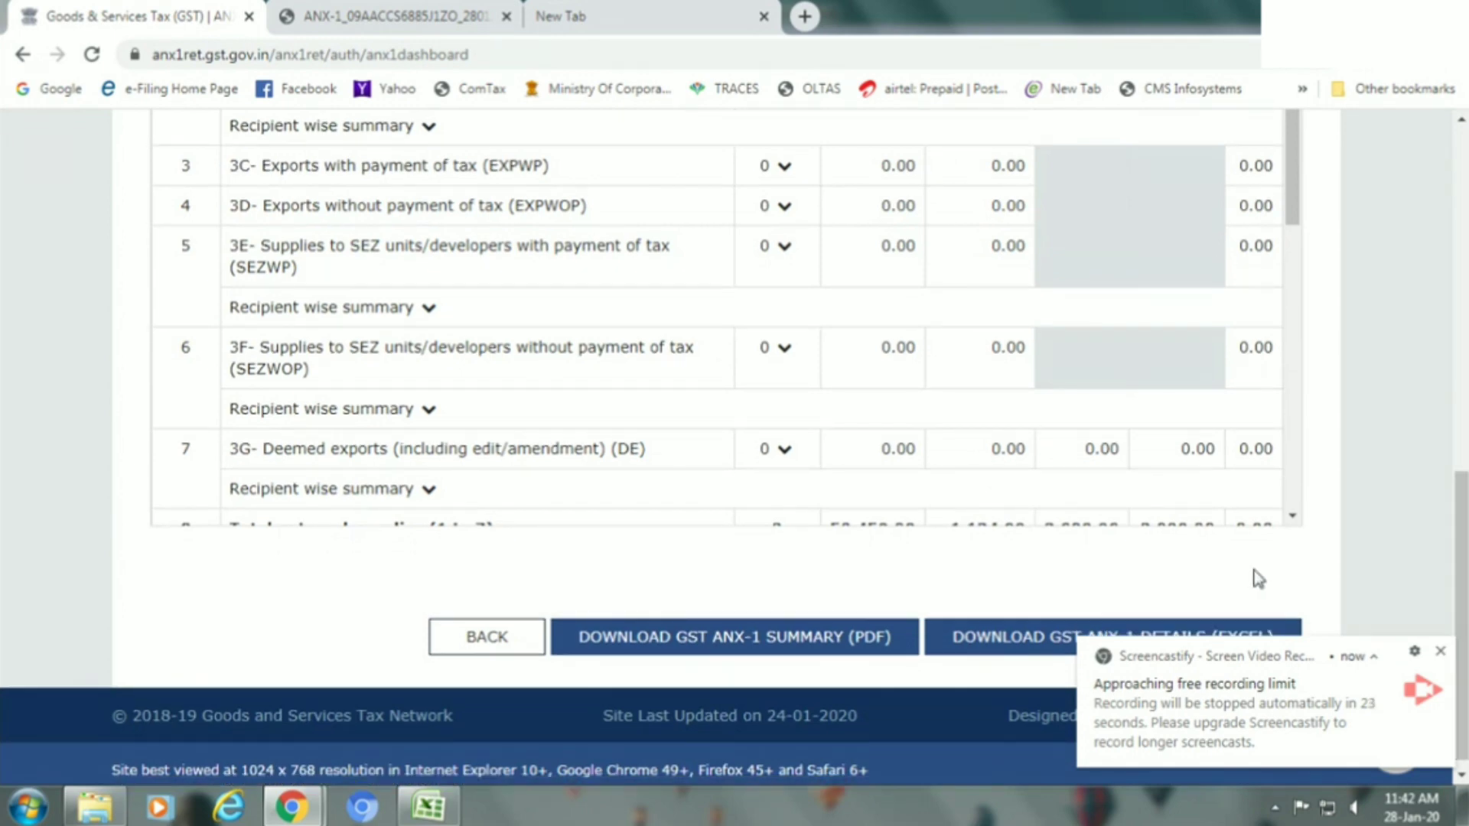
# Download the updated ANX-1 summary PDF to the Desktop and open it.
pyautogui.click(797, 643)
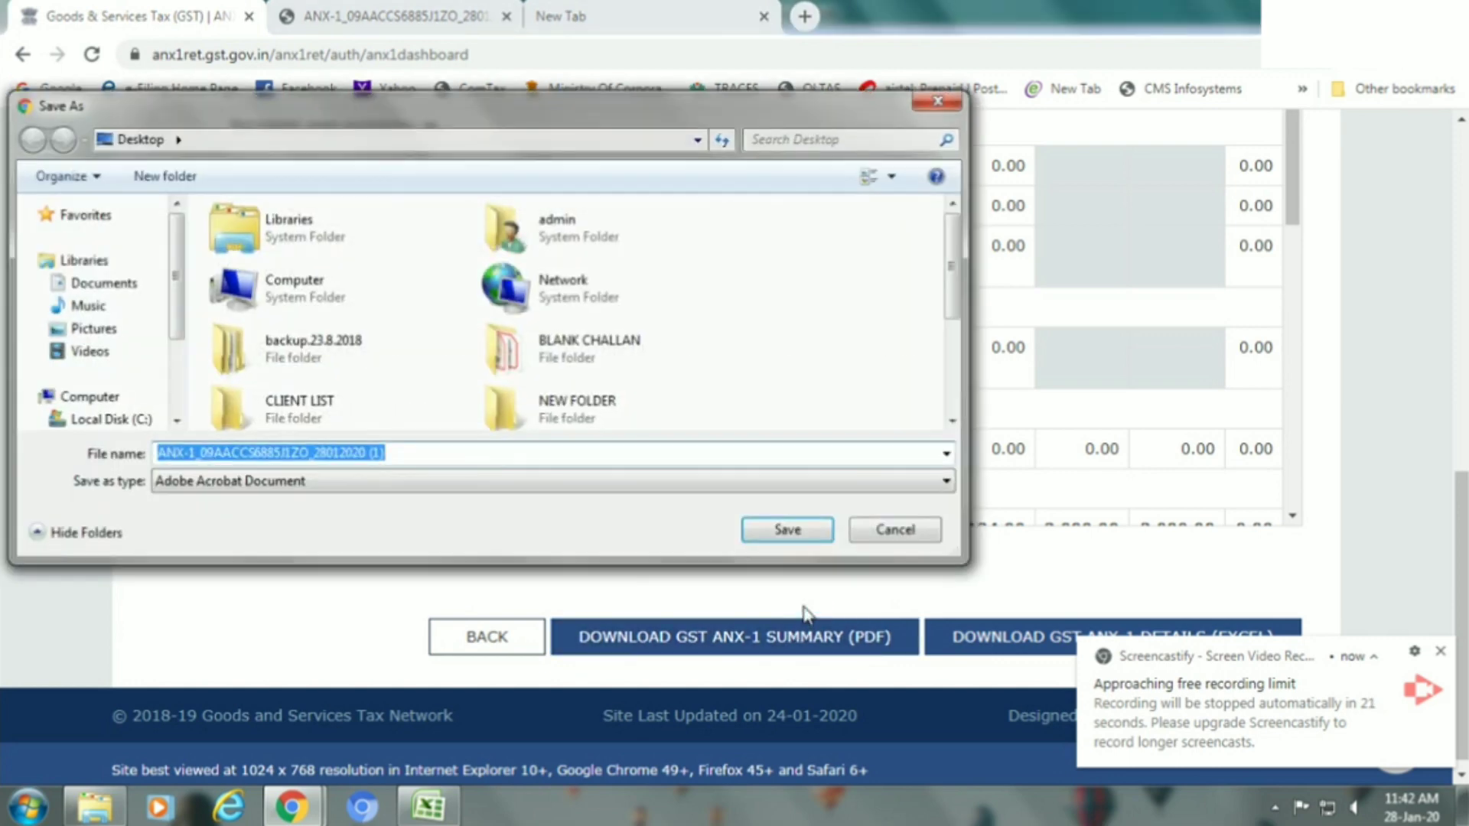
pyautogui.click(813, 538)
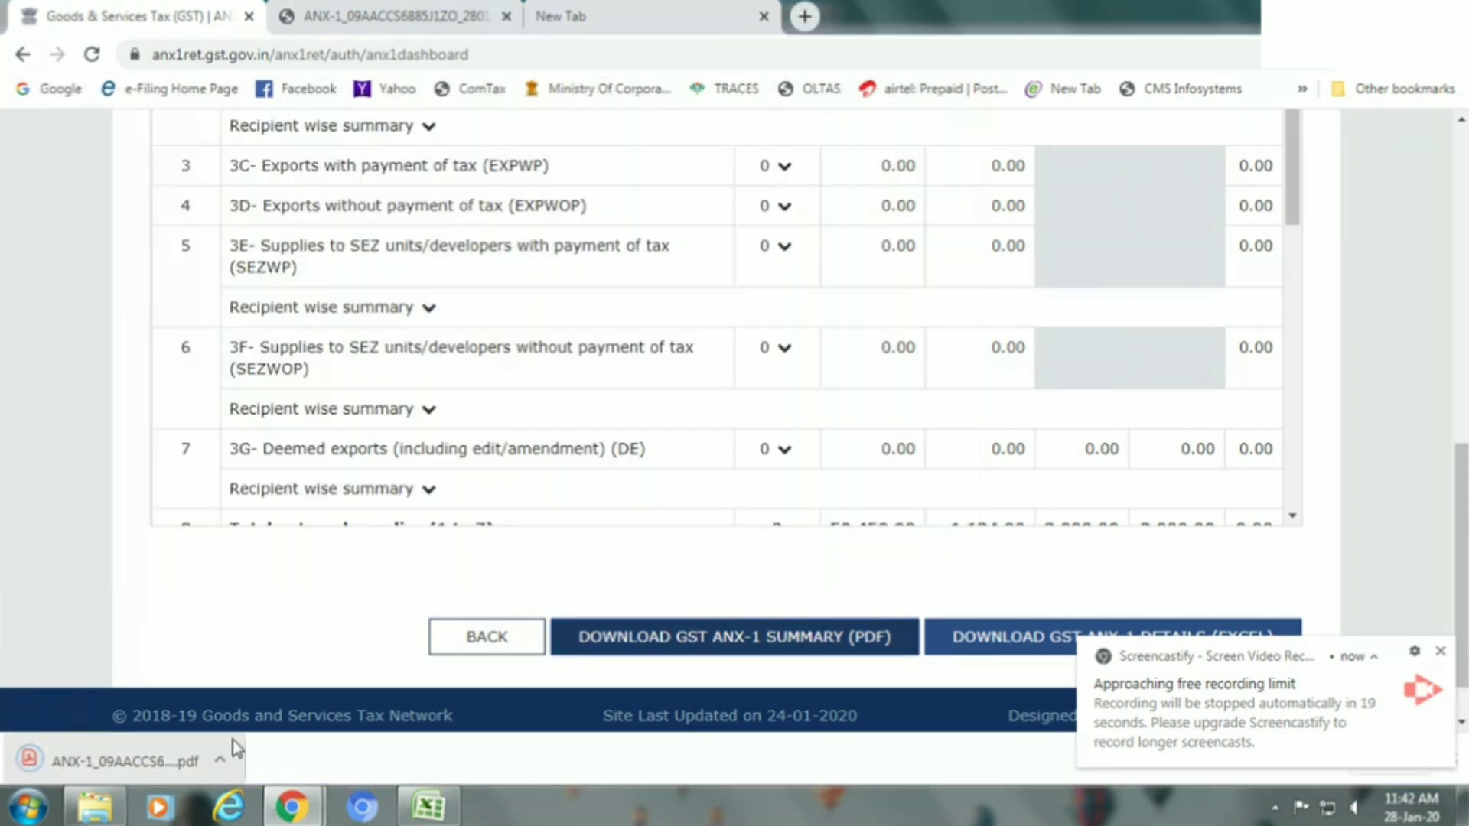
pyautogui.click(228, 756)
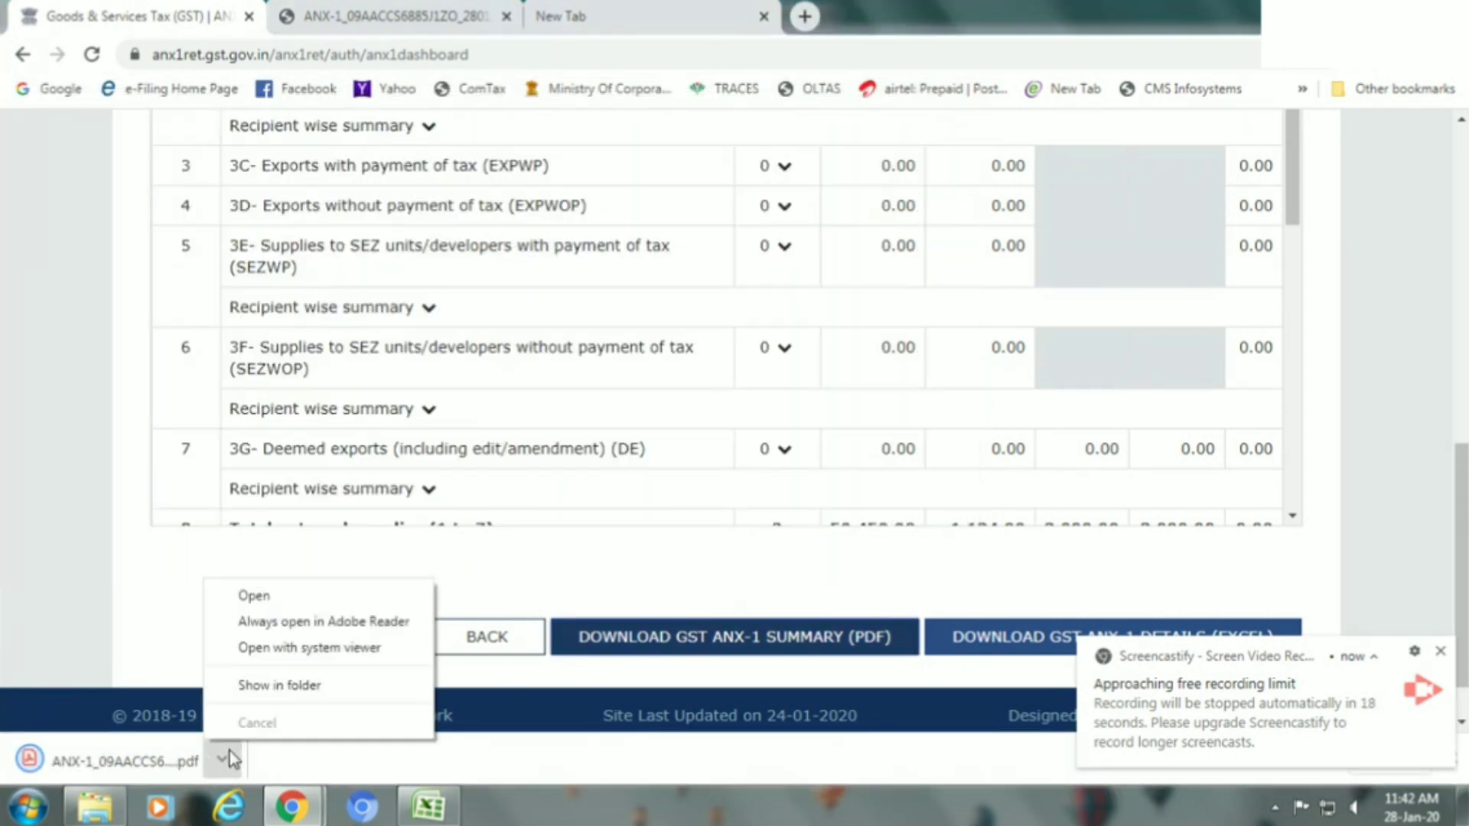
pyautogui.click(263, 596)
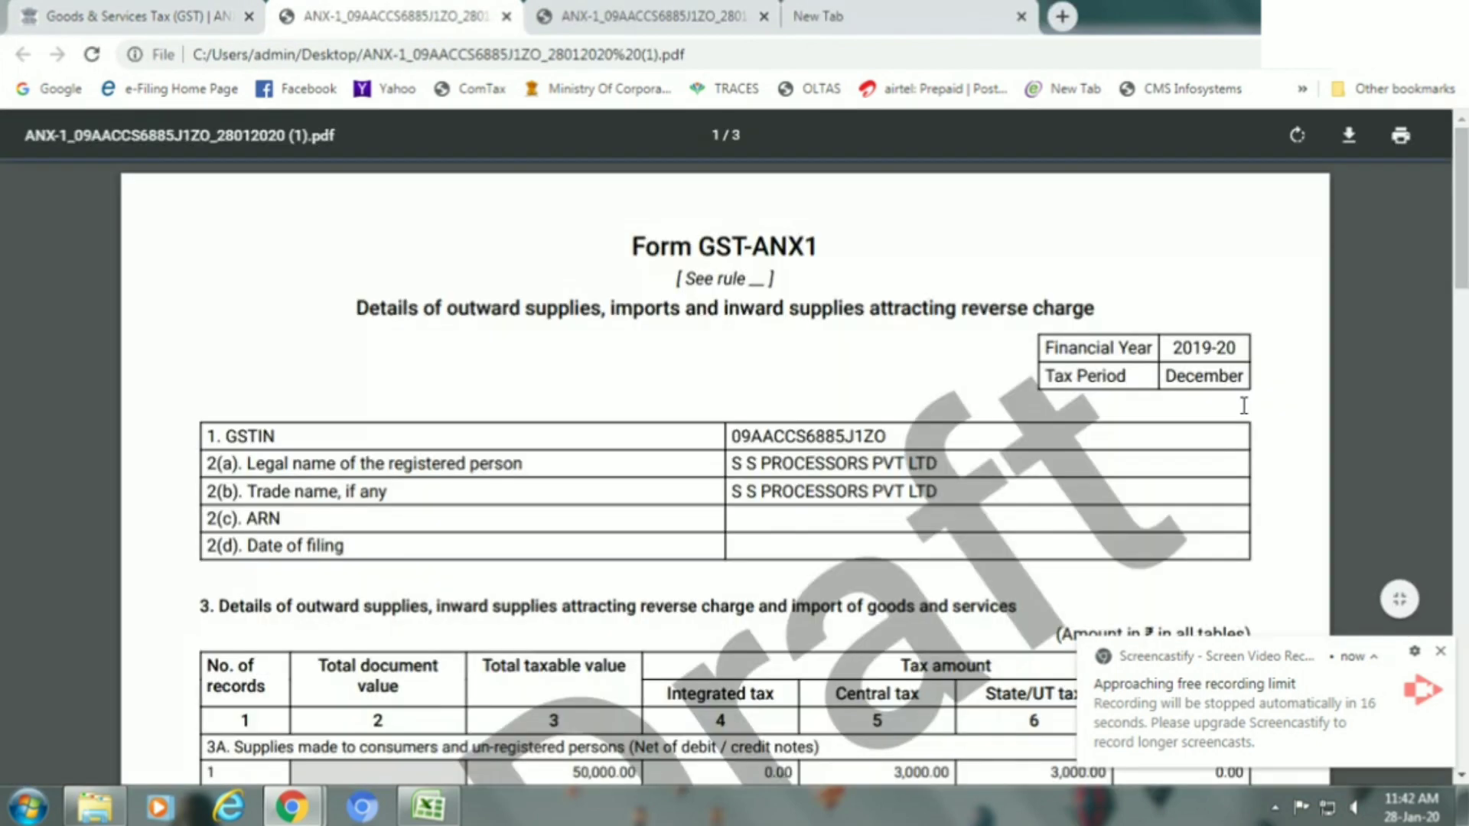
pyautogui.scroll(-5, 1411, 242)
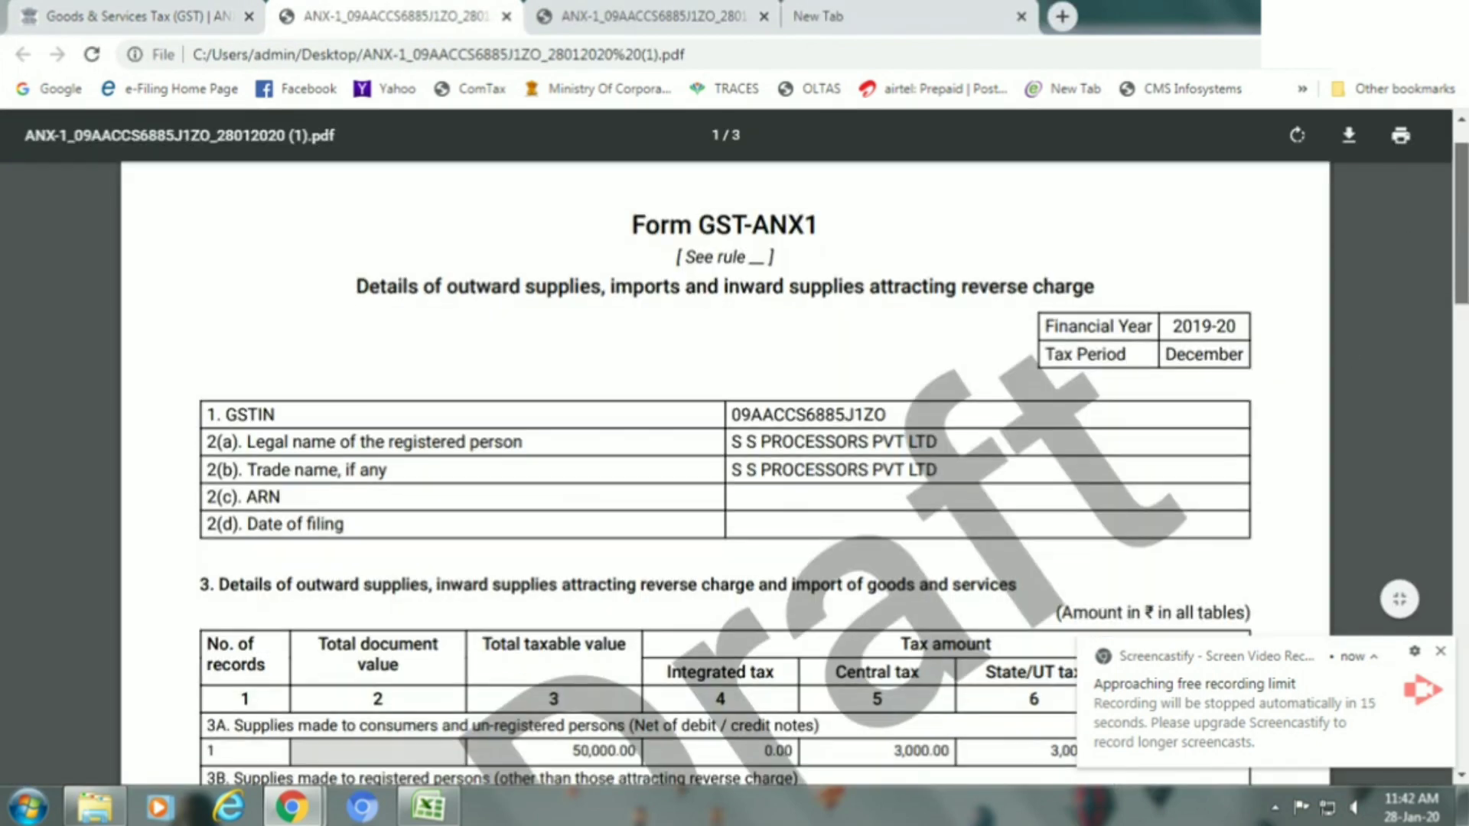
pyautogui.scroll(-3, 725, 474)
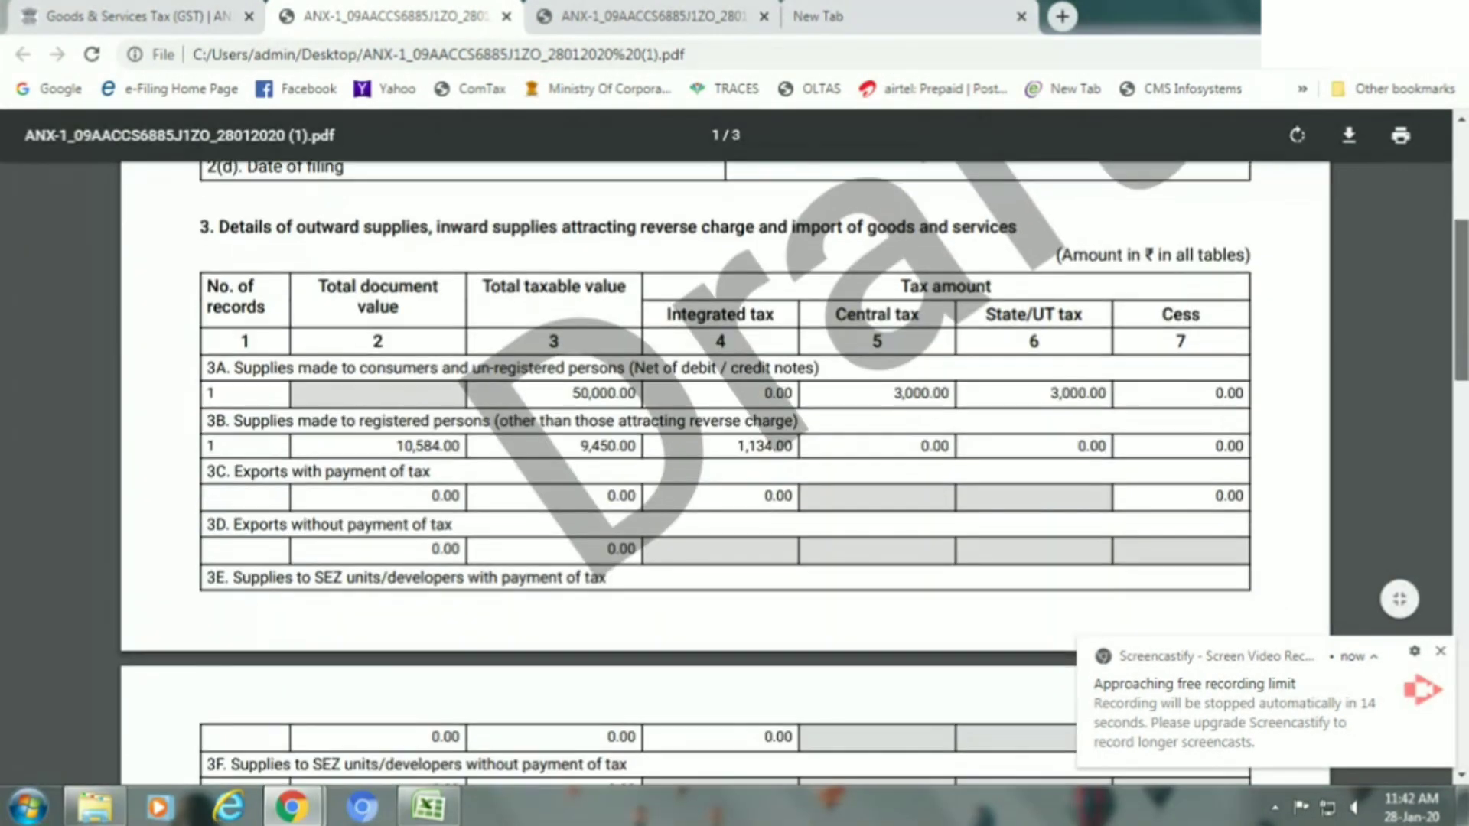
pyautogui.scroll(-1, 725, 474)
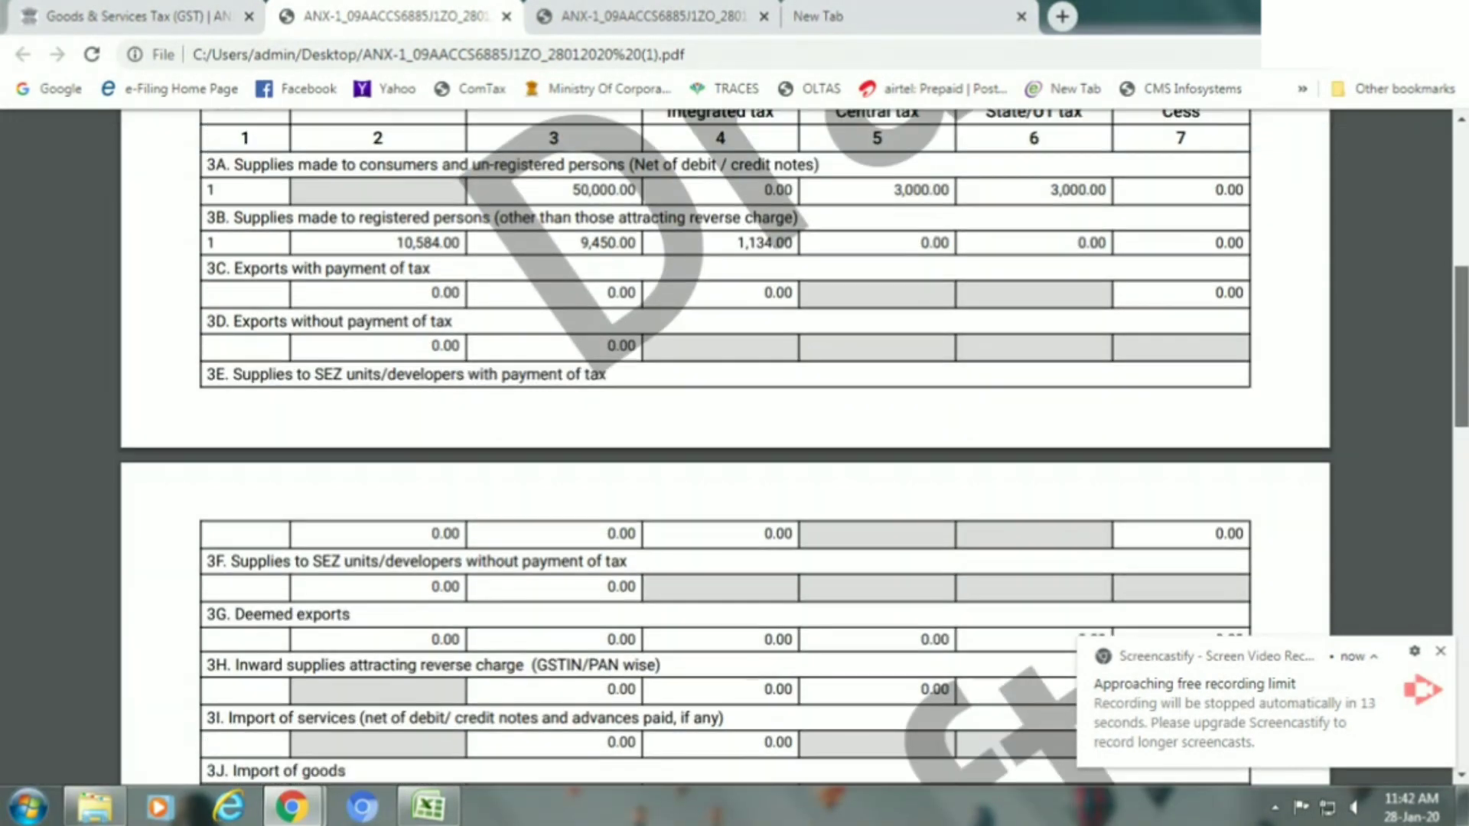
pyautogui.scroll(1, 726, 474)
pyautogui.scroll(1, 725, 448)
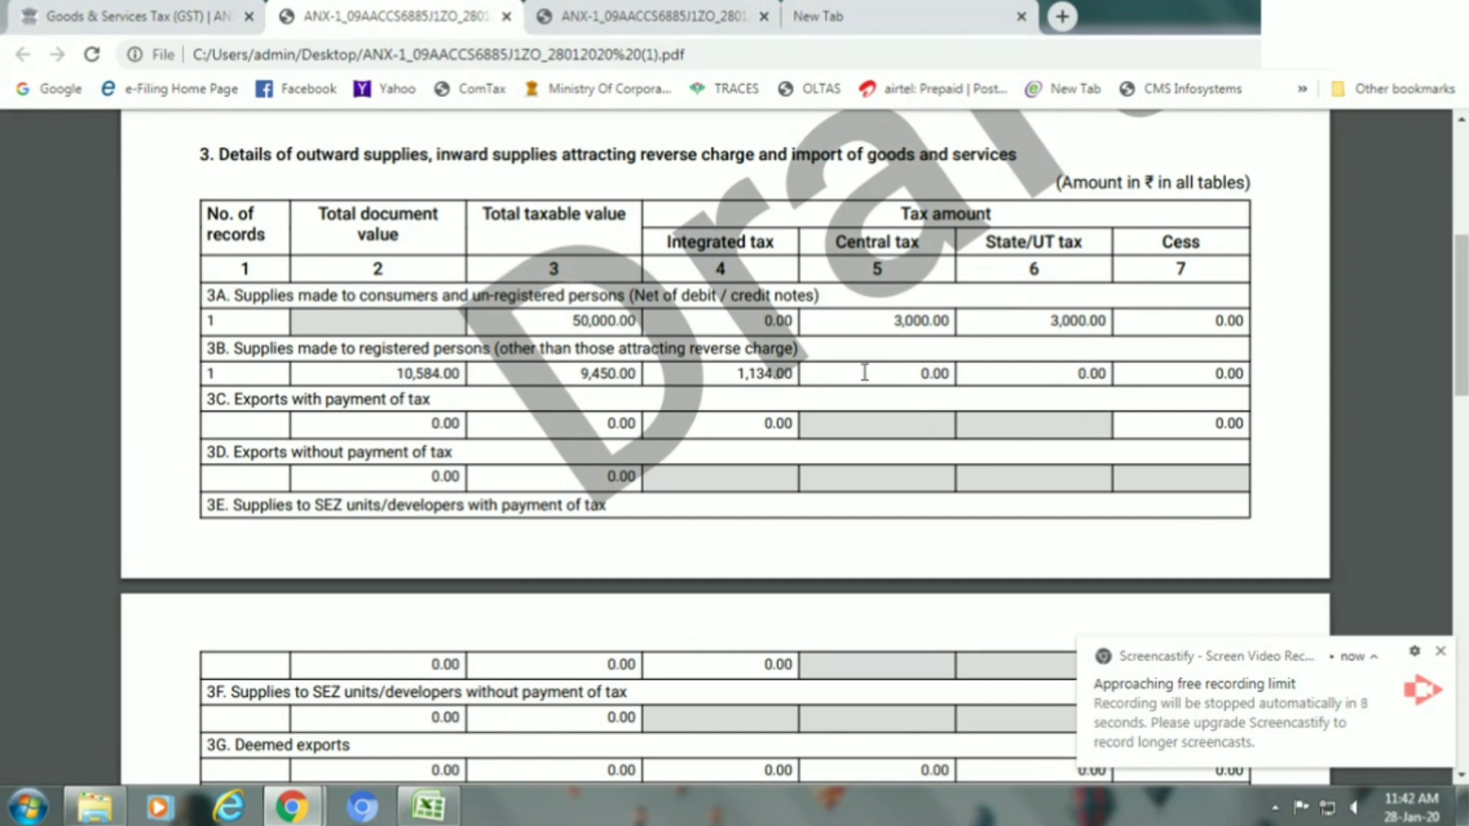
pyautogui.moveTo(1449, 249)
pyautogui.mouseDown()
pyautogui.moveTo(1448, 380)
pyautogui.moveTo(1448, 269)
pyautogui.mouseUp()
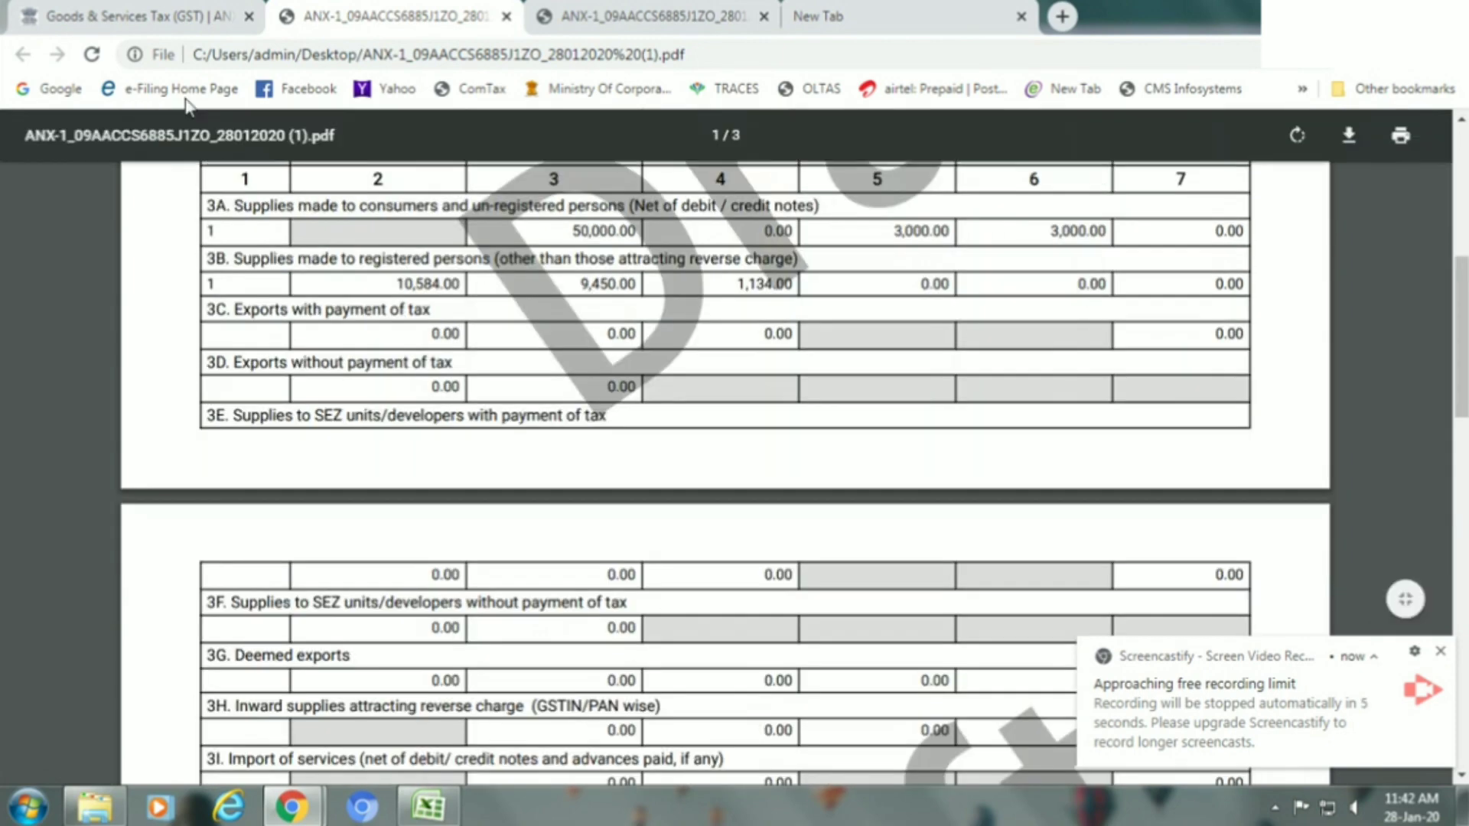